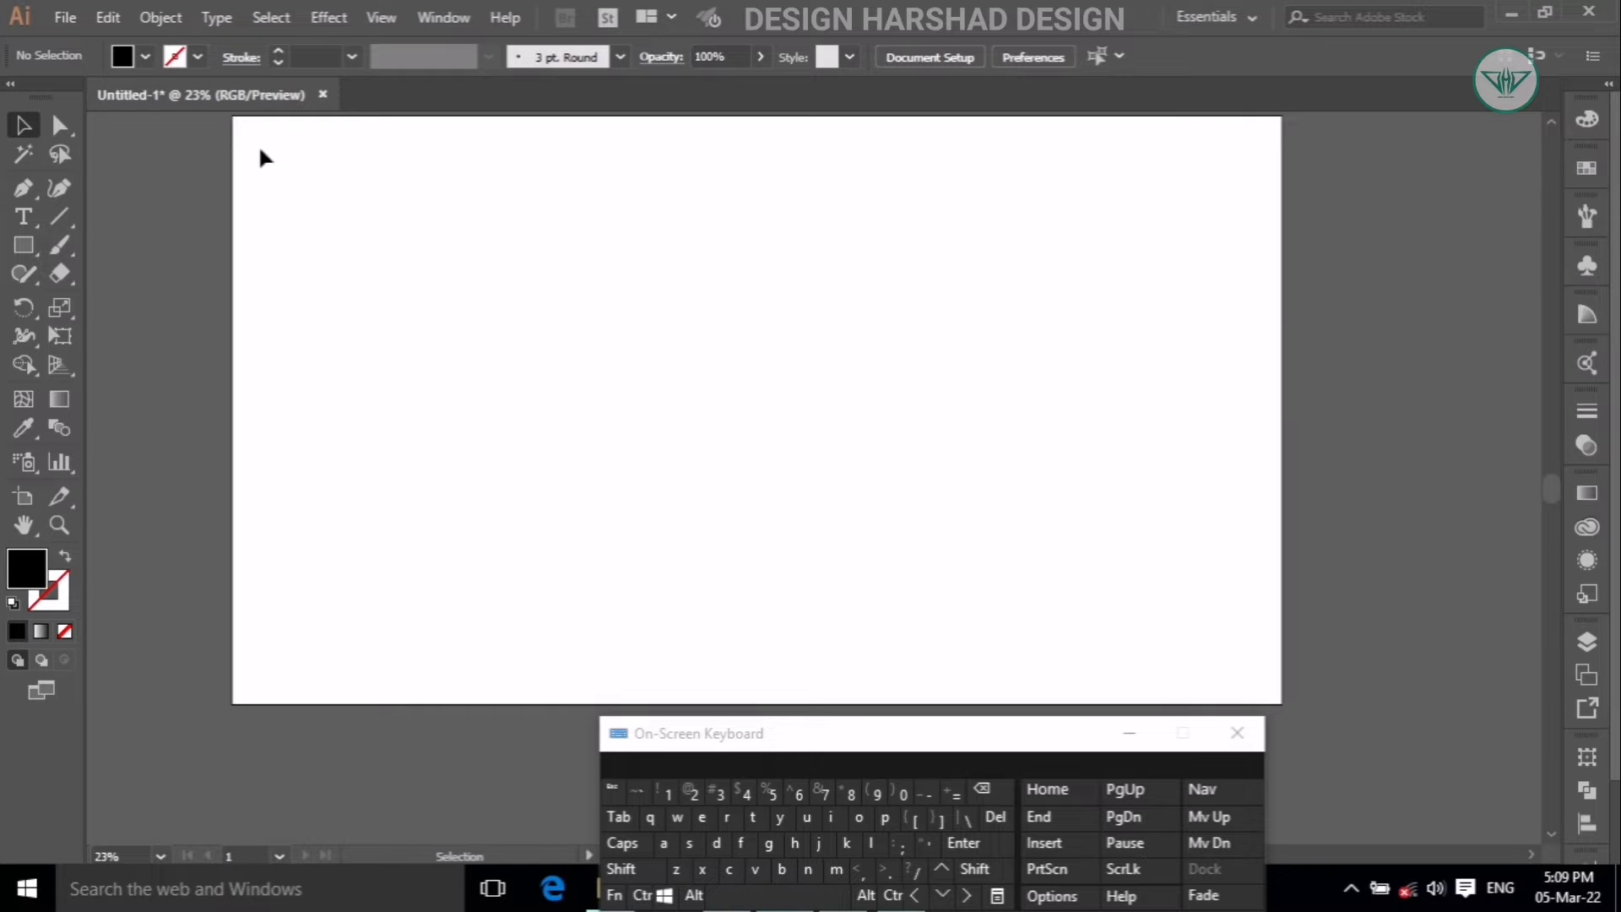
Show the document grid and turn on Snap to Grid.
click(384, 19)
click(507, 830)
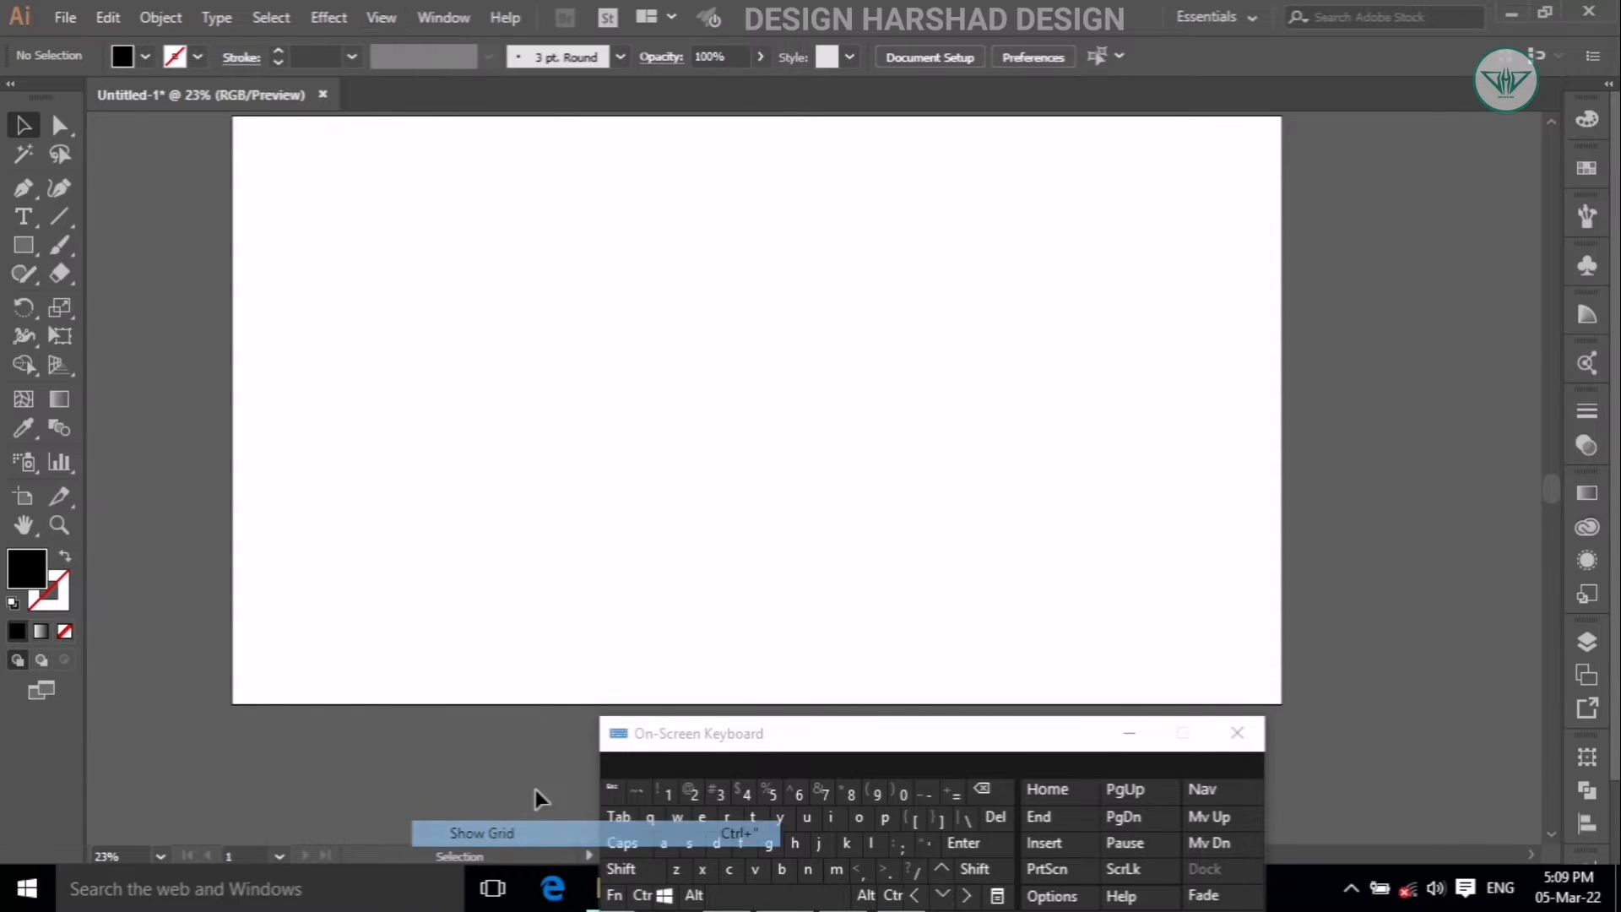
click(381, 18)
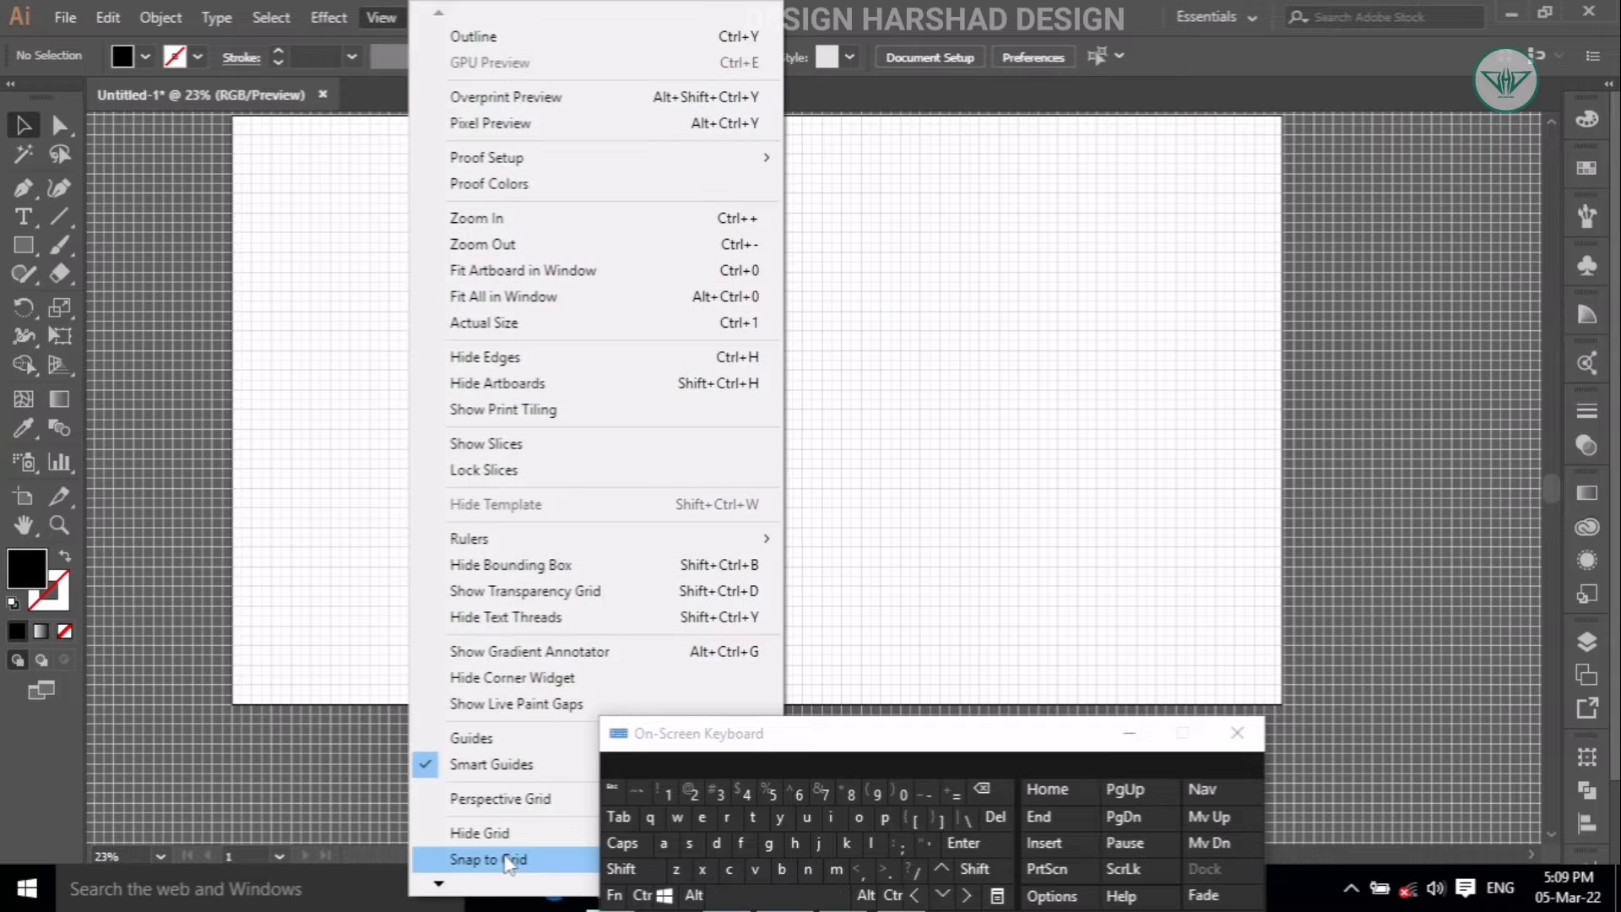
click(481, 854)
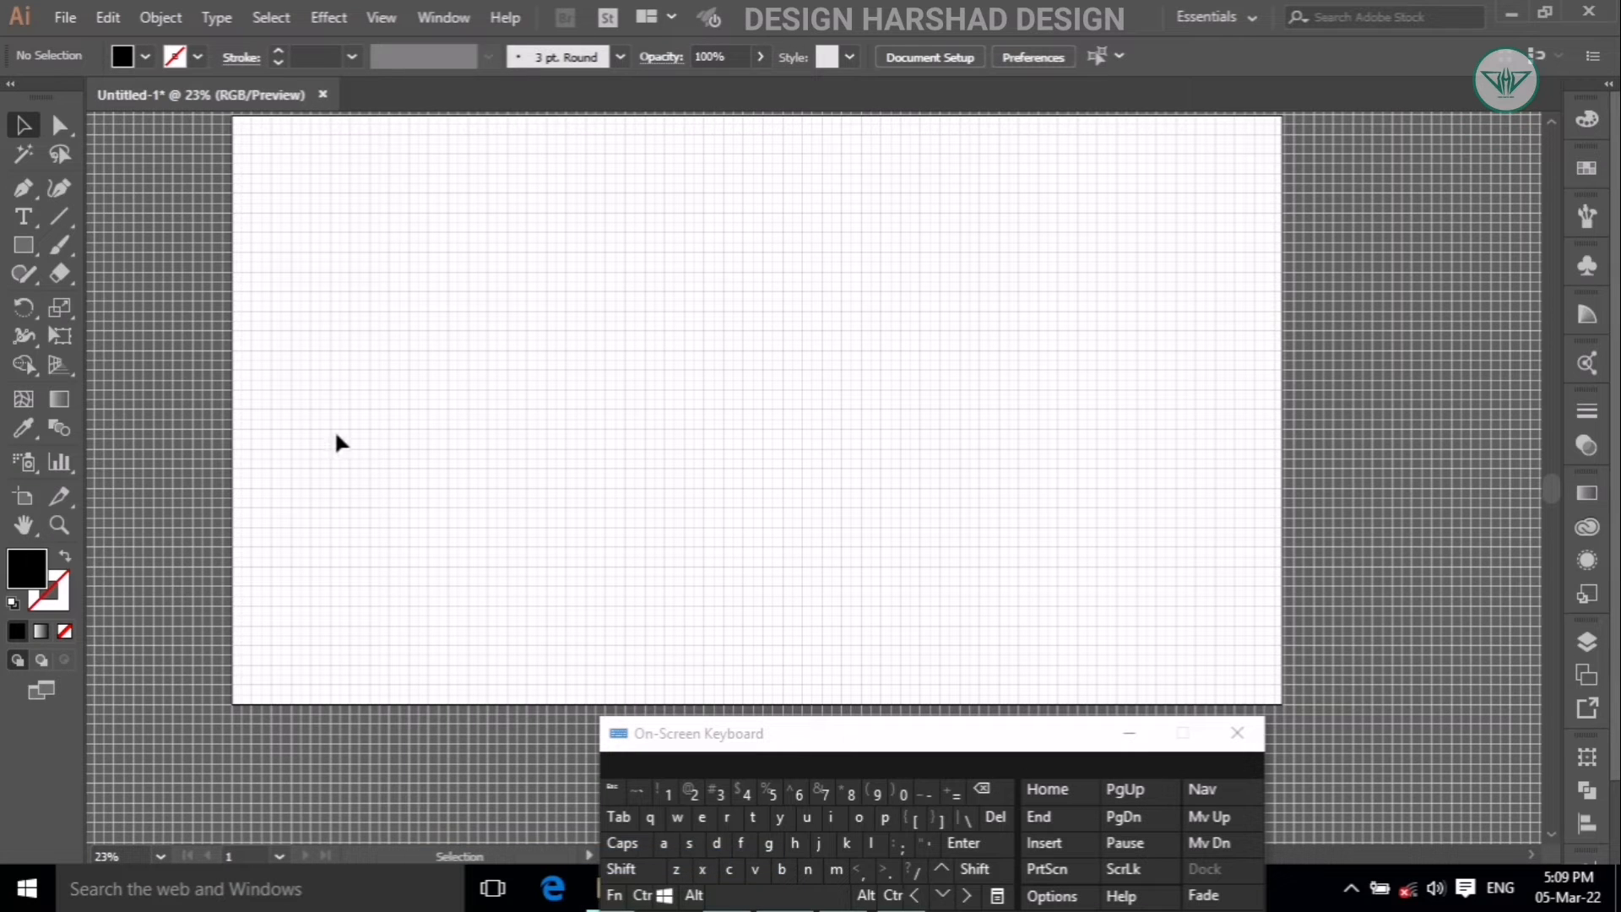
Swap the default fill and stroke to get no fill with a black stroke, and set the stroke weight to 3 pt.
click(63, 557)
double_click(314, 56)
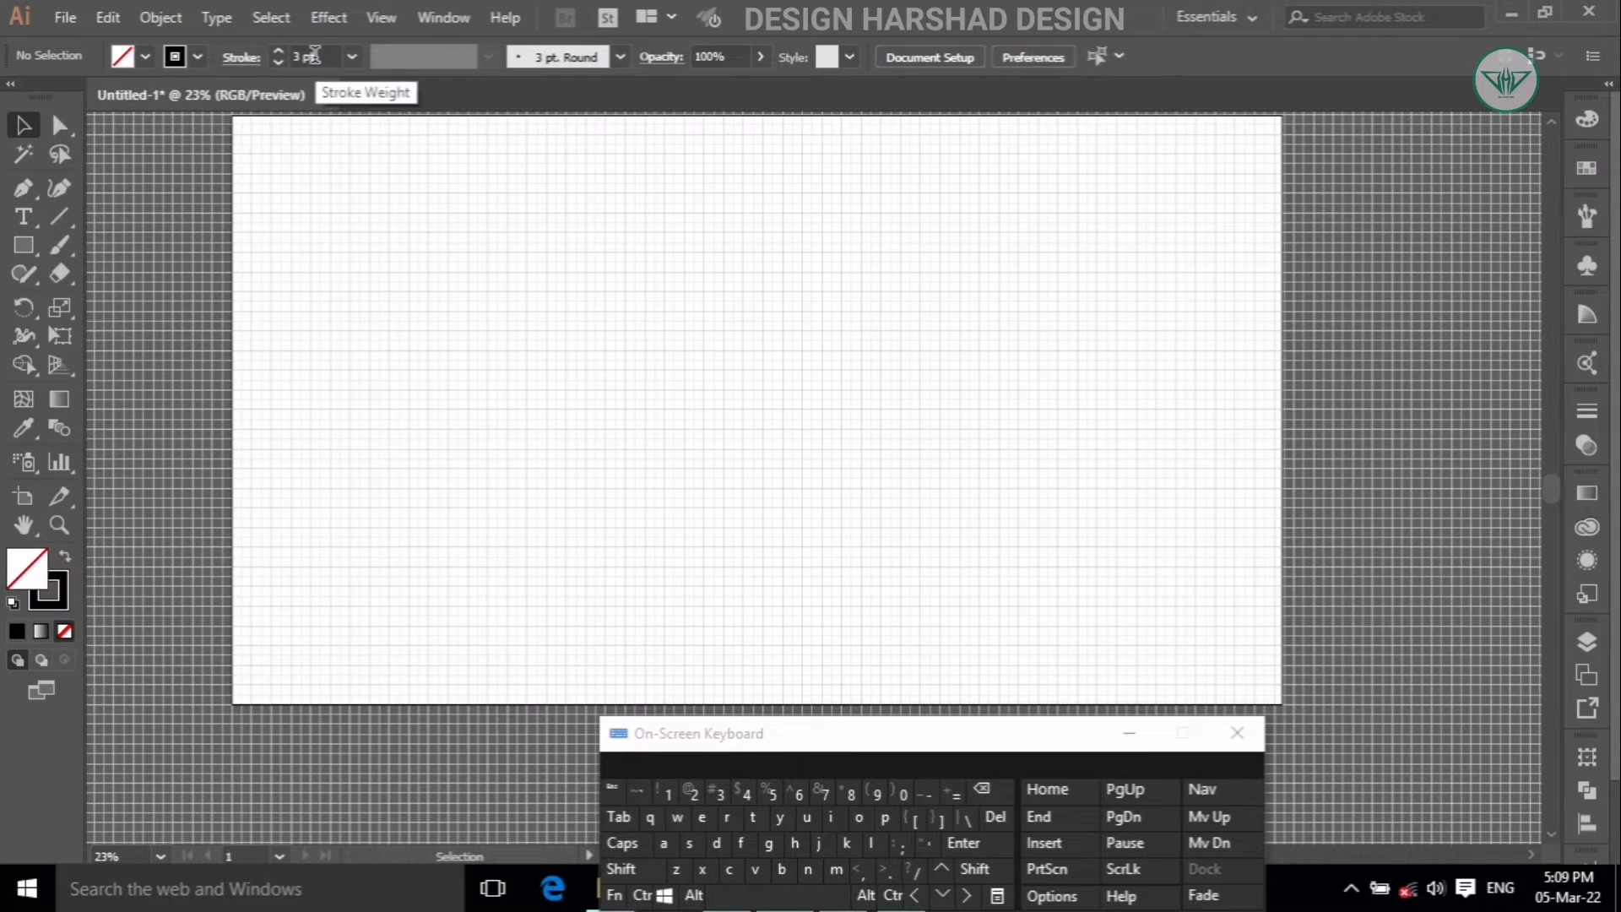
text(3)
key(Return)
Begin a Pen path near the artboard's lower edge with a short 45° segment rising to X 1710 px, Y 1962 px.
click(23, 188)
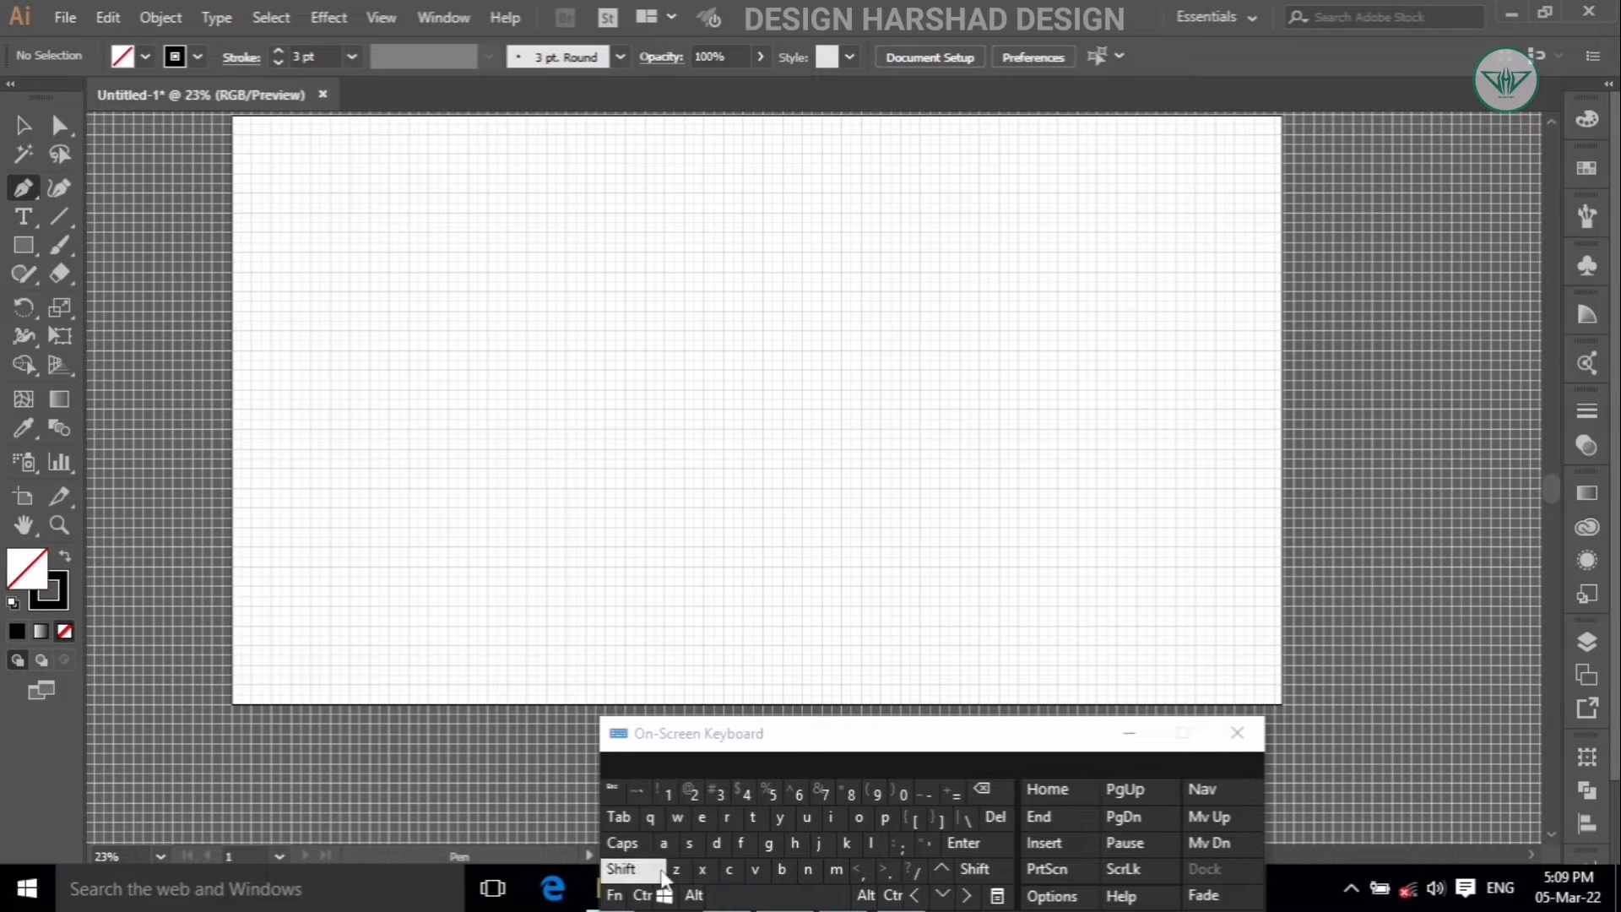
scroll(731, 669, up, 2)
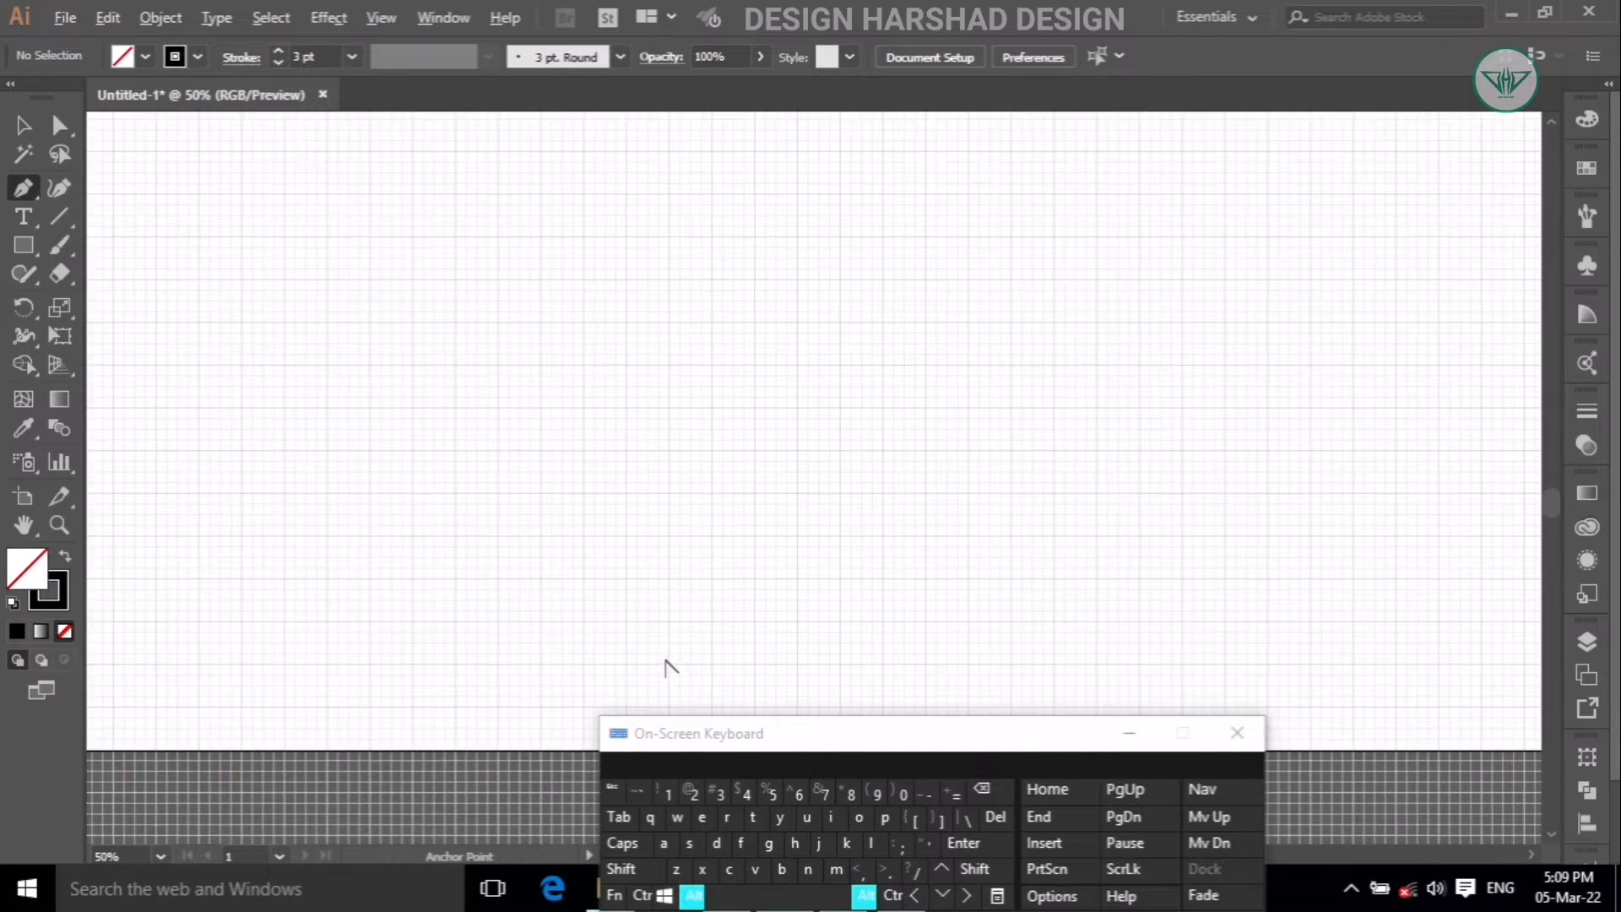
scroll(289, 637, down, 1)
scroll(583, 637, up, 1)
scroll(583, 638, up, 1)
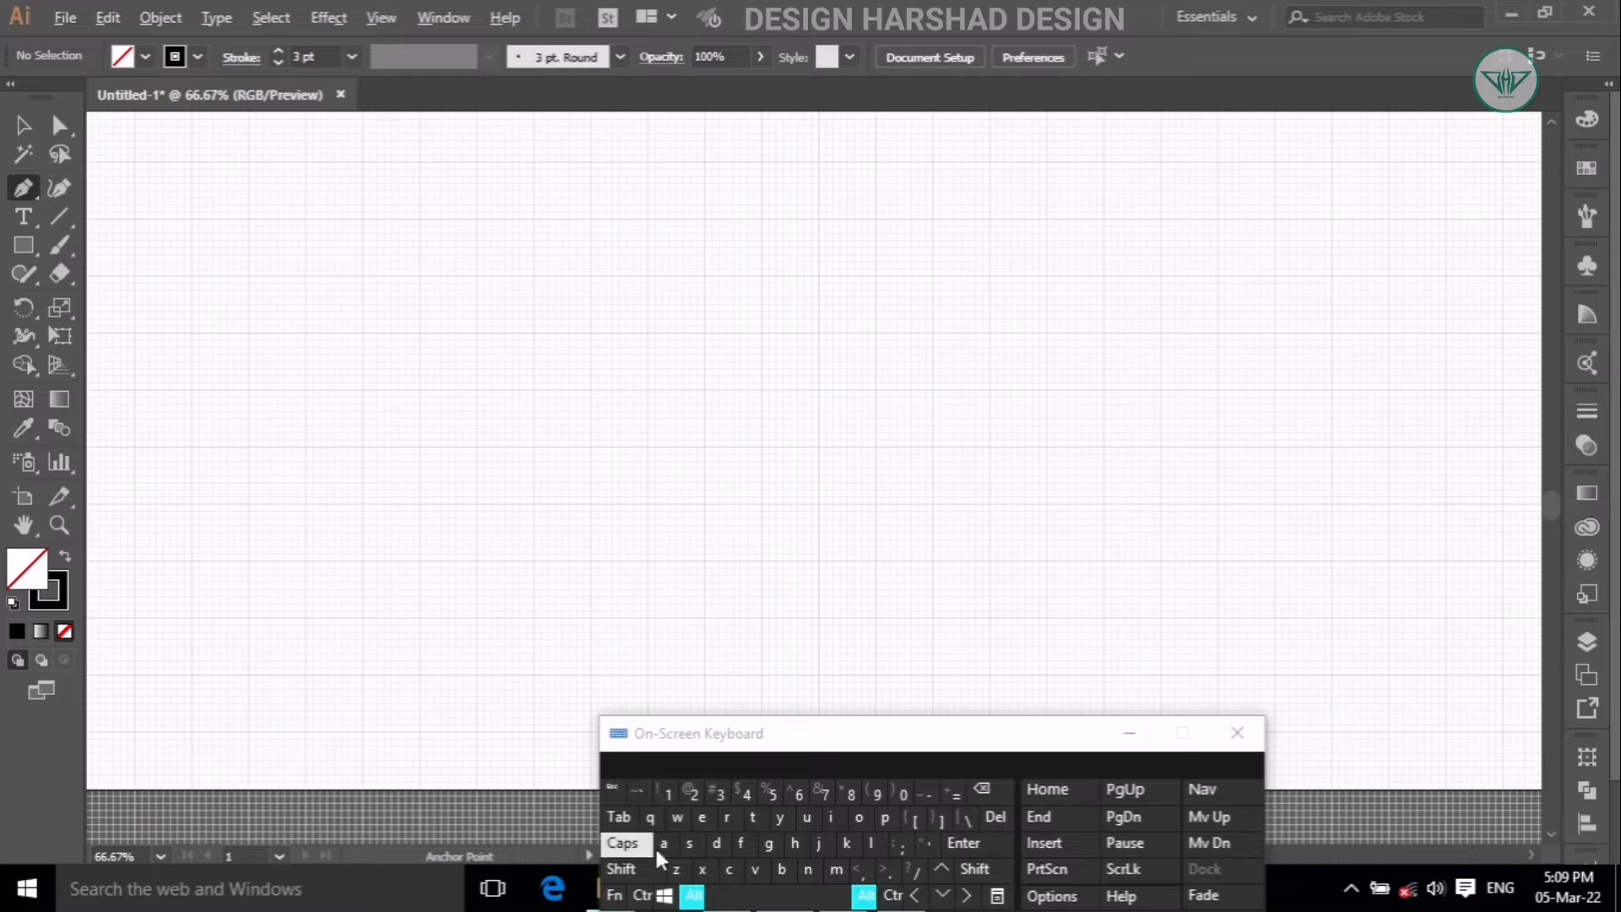
click(692, 895)
click(640, 876)
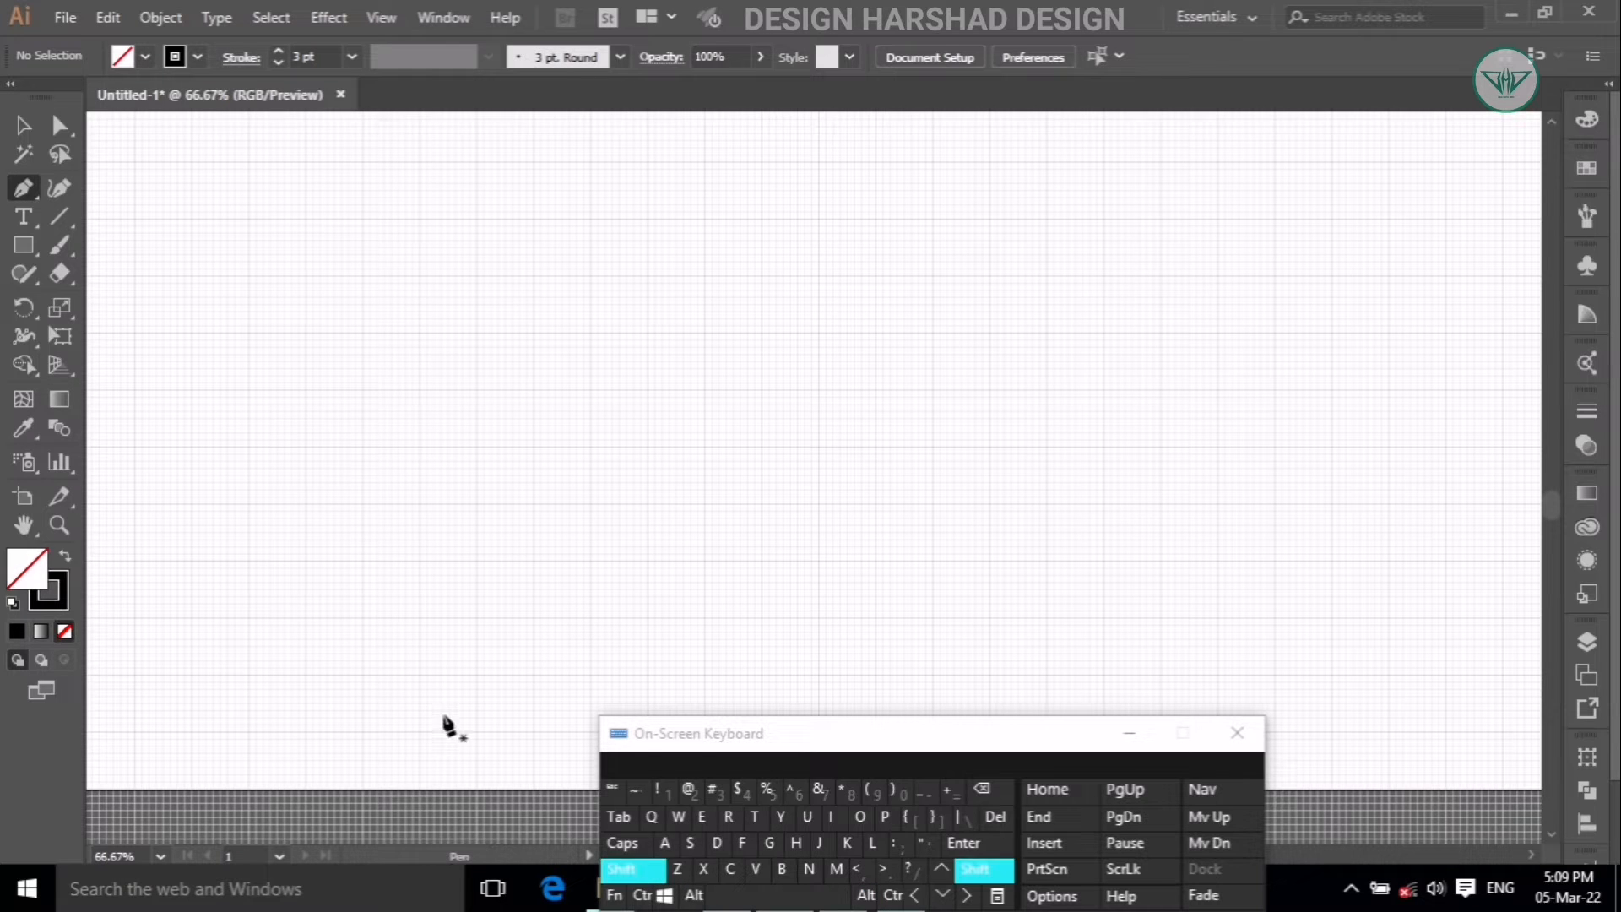
click(420, 675)
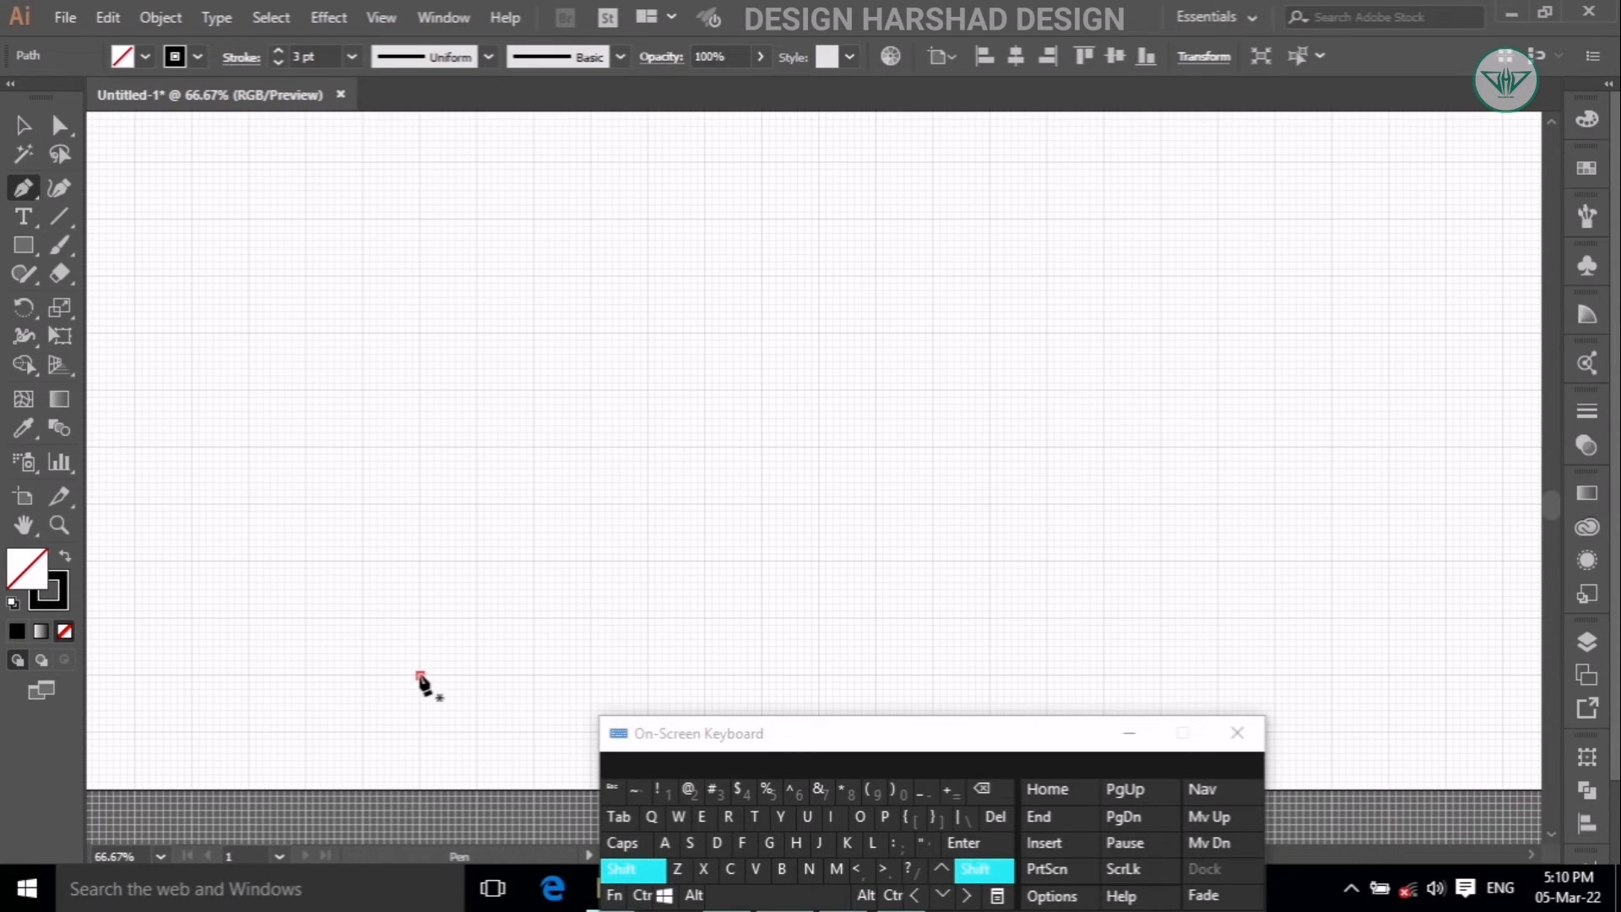
click(463, 635)
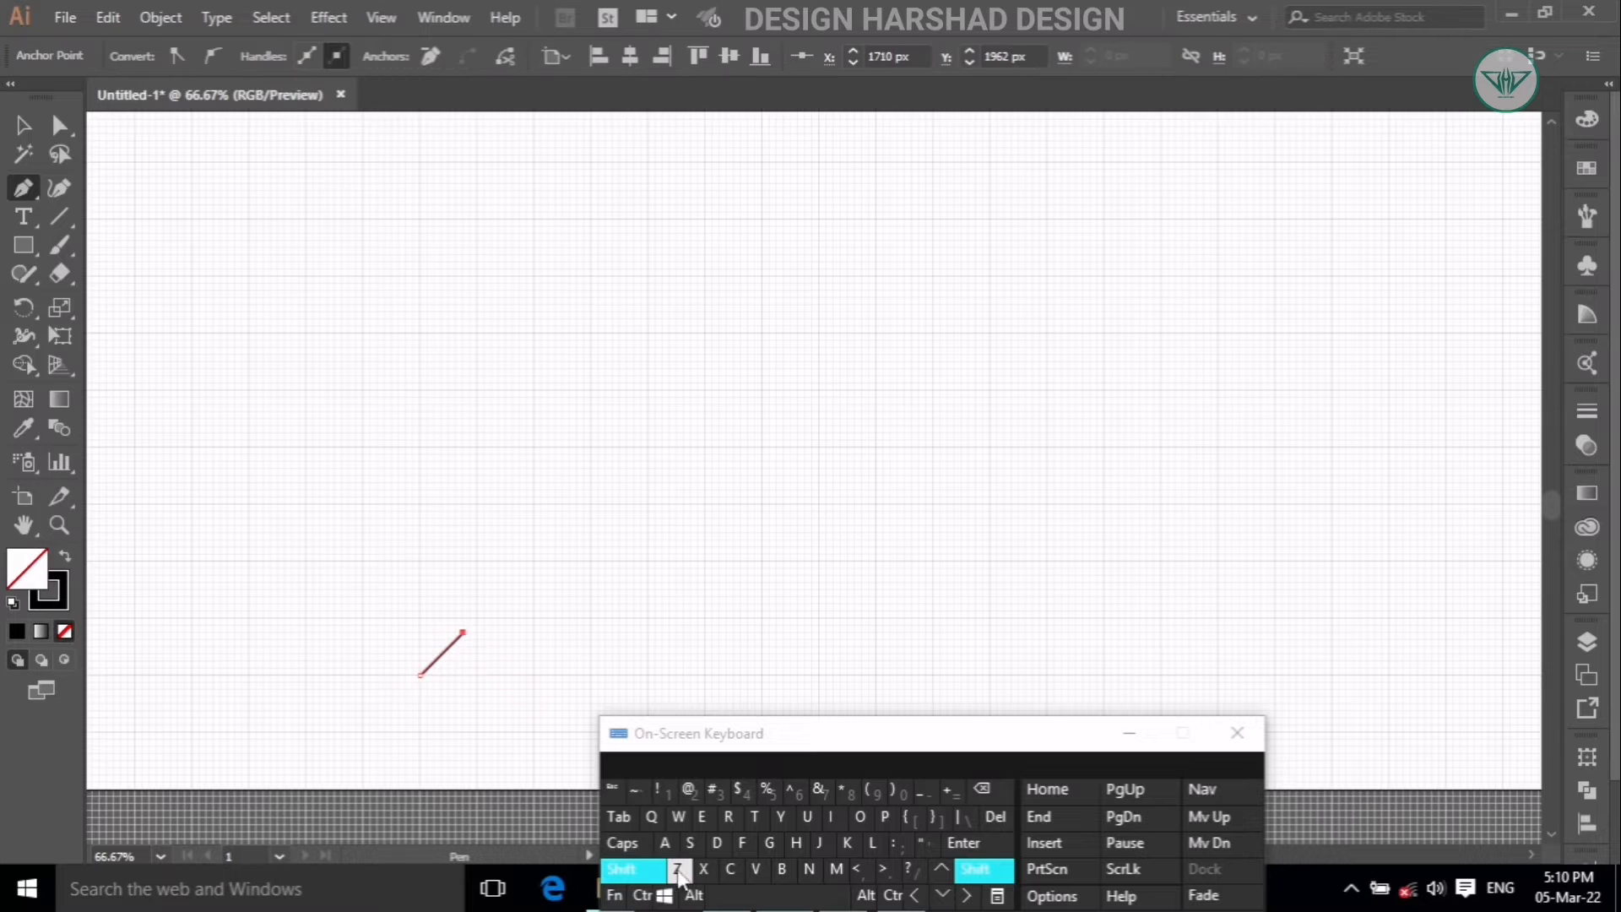
Extend the Pen path straight up from the short diagonal to X 1710 px, Y 1152 px as the stem's inner edge.
click(692, 895)
scroll(346, 759, down, 1)
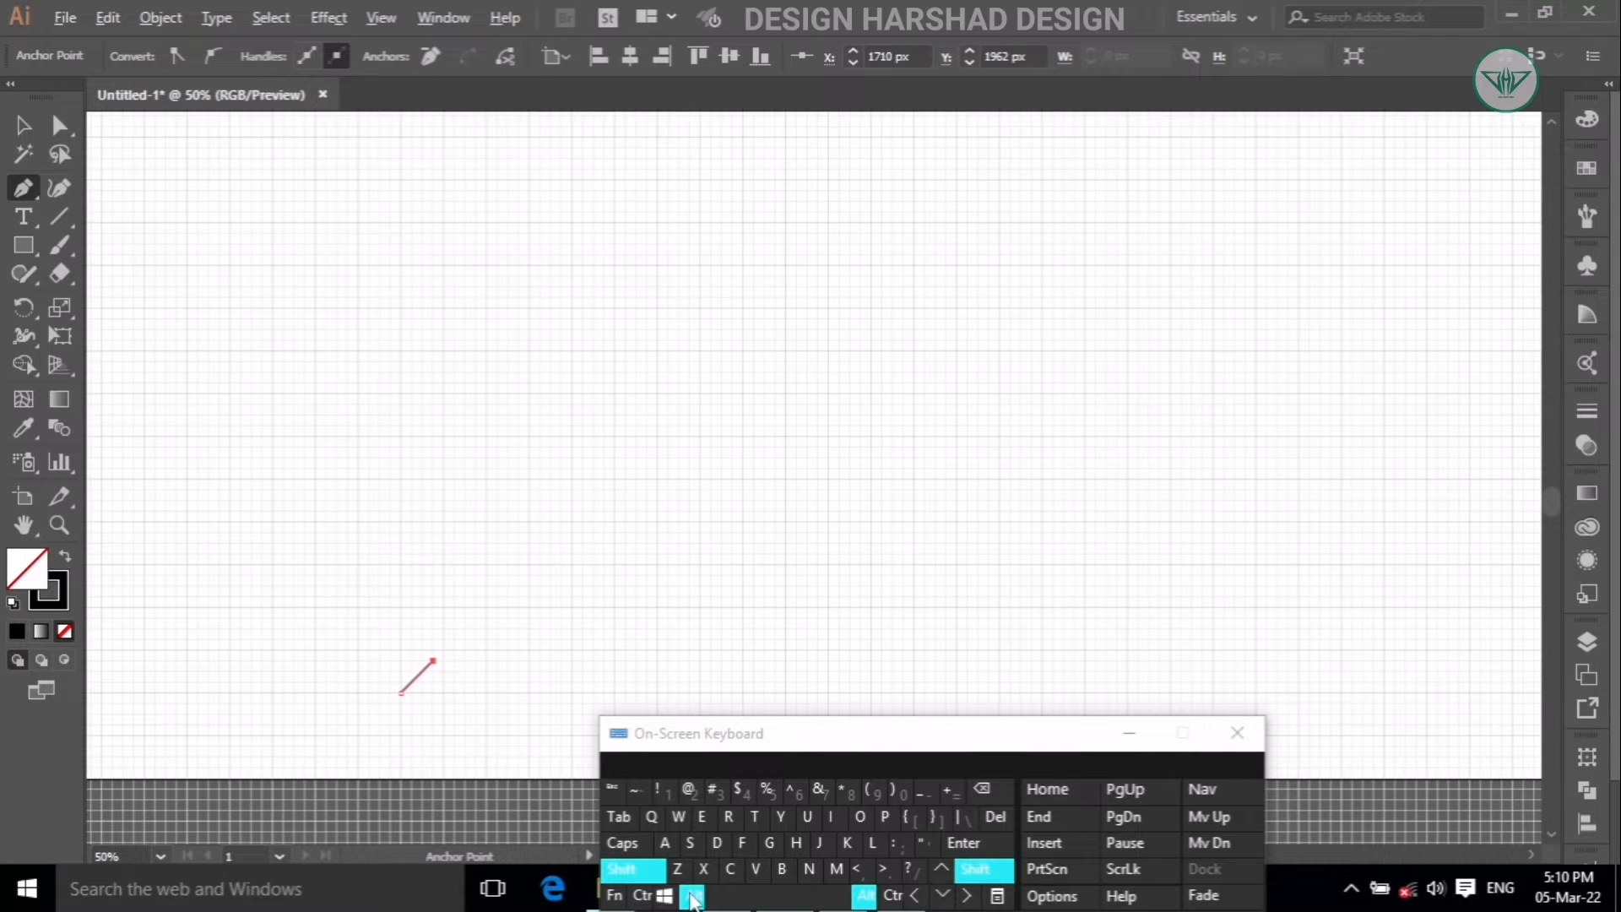
click(693, 894)
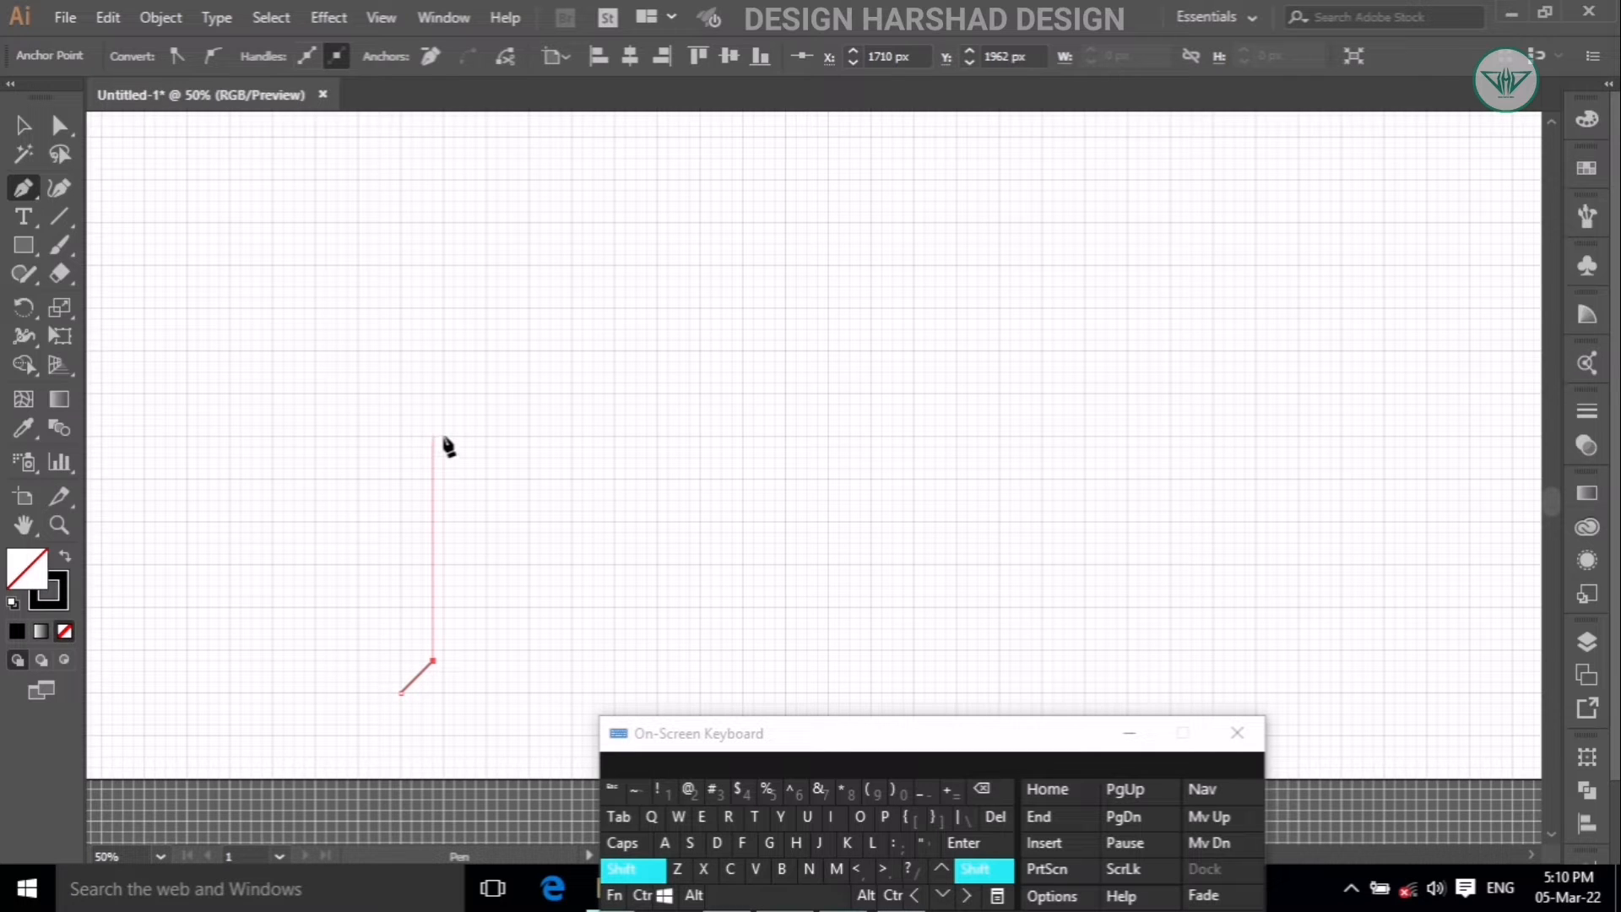
click(434, 177)
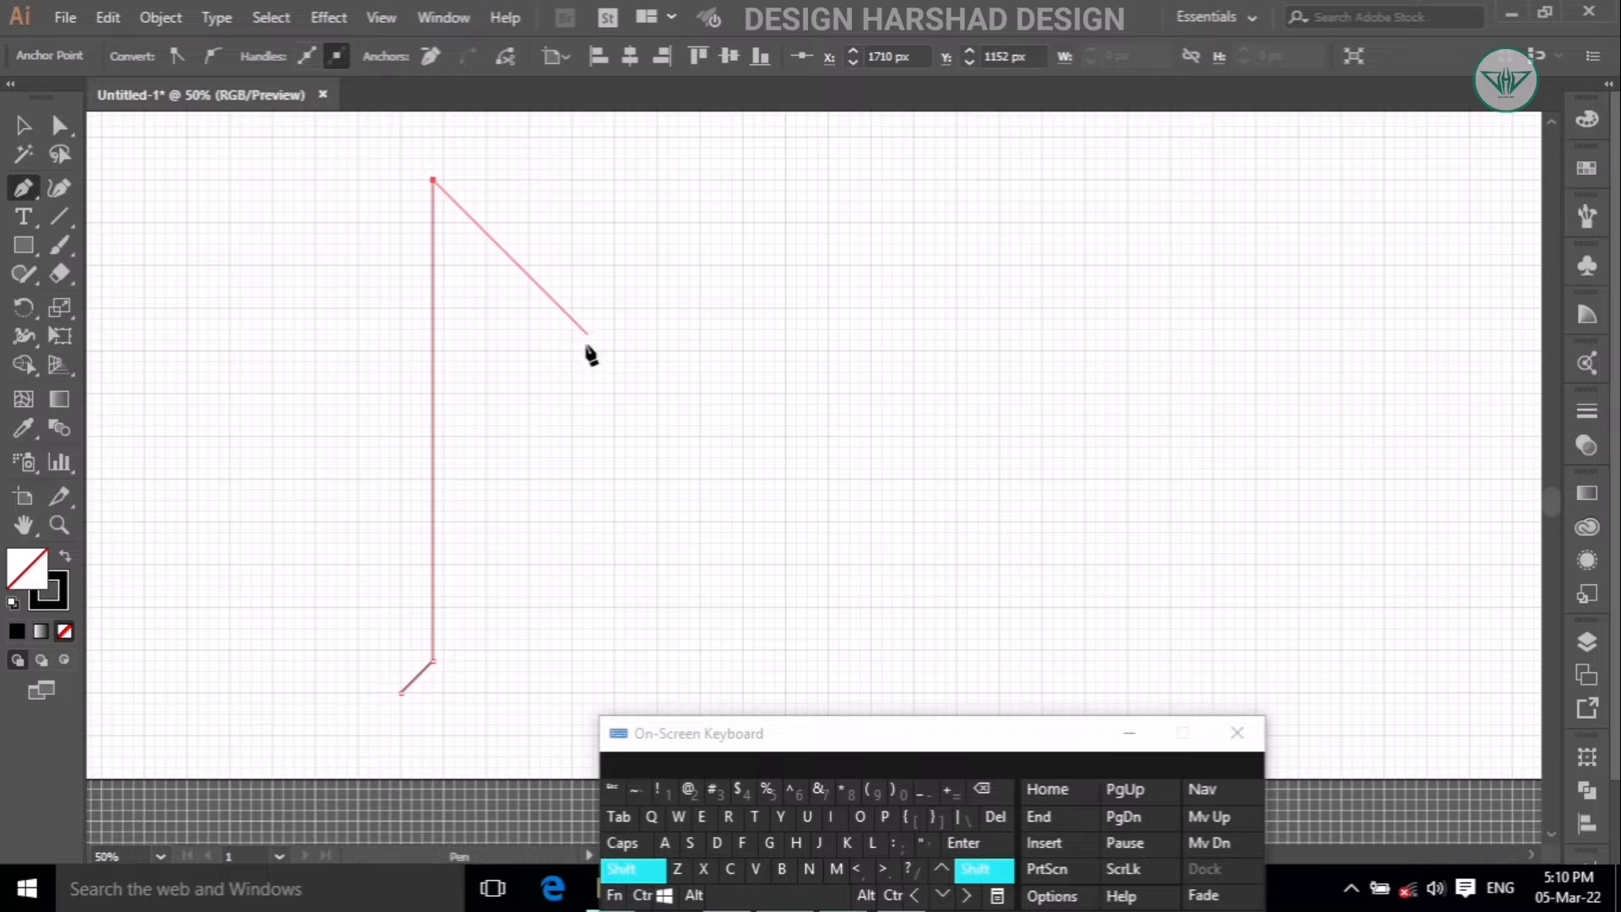
Continue the path around a slanted upper arm through X 2196, Y 1008 px and a higher outer tip, back to X 1665, Y 972 px.
scroll(583, 372, up, 5)
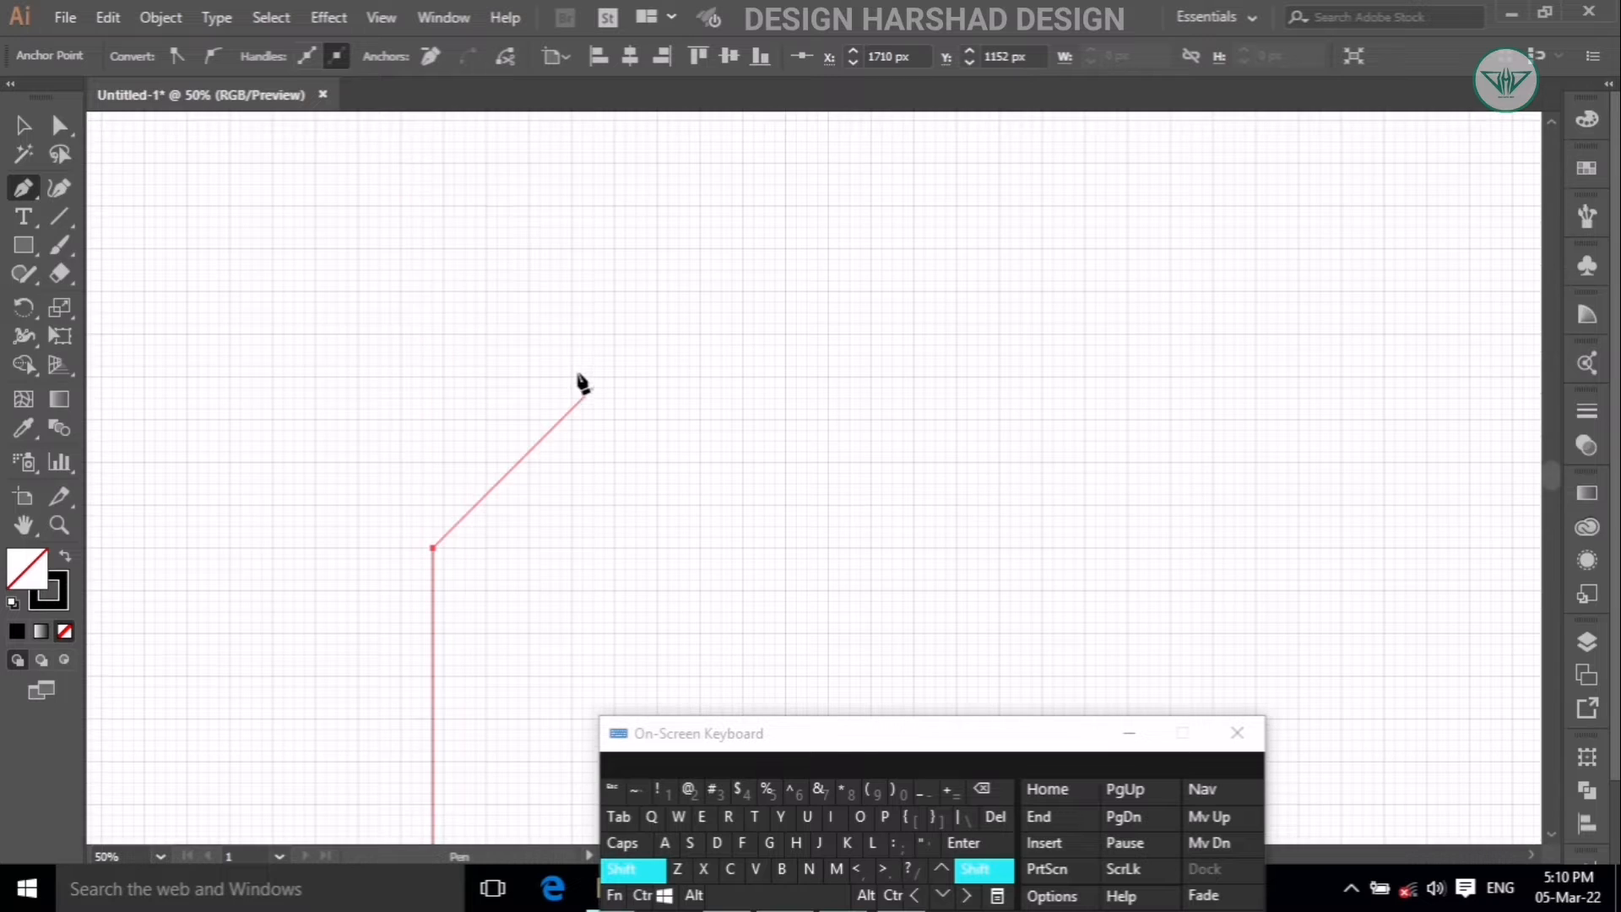
click(631, 870)
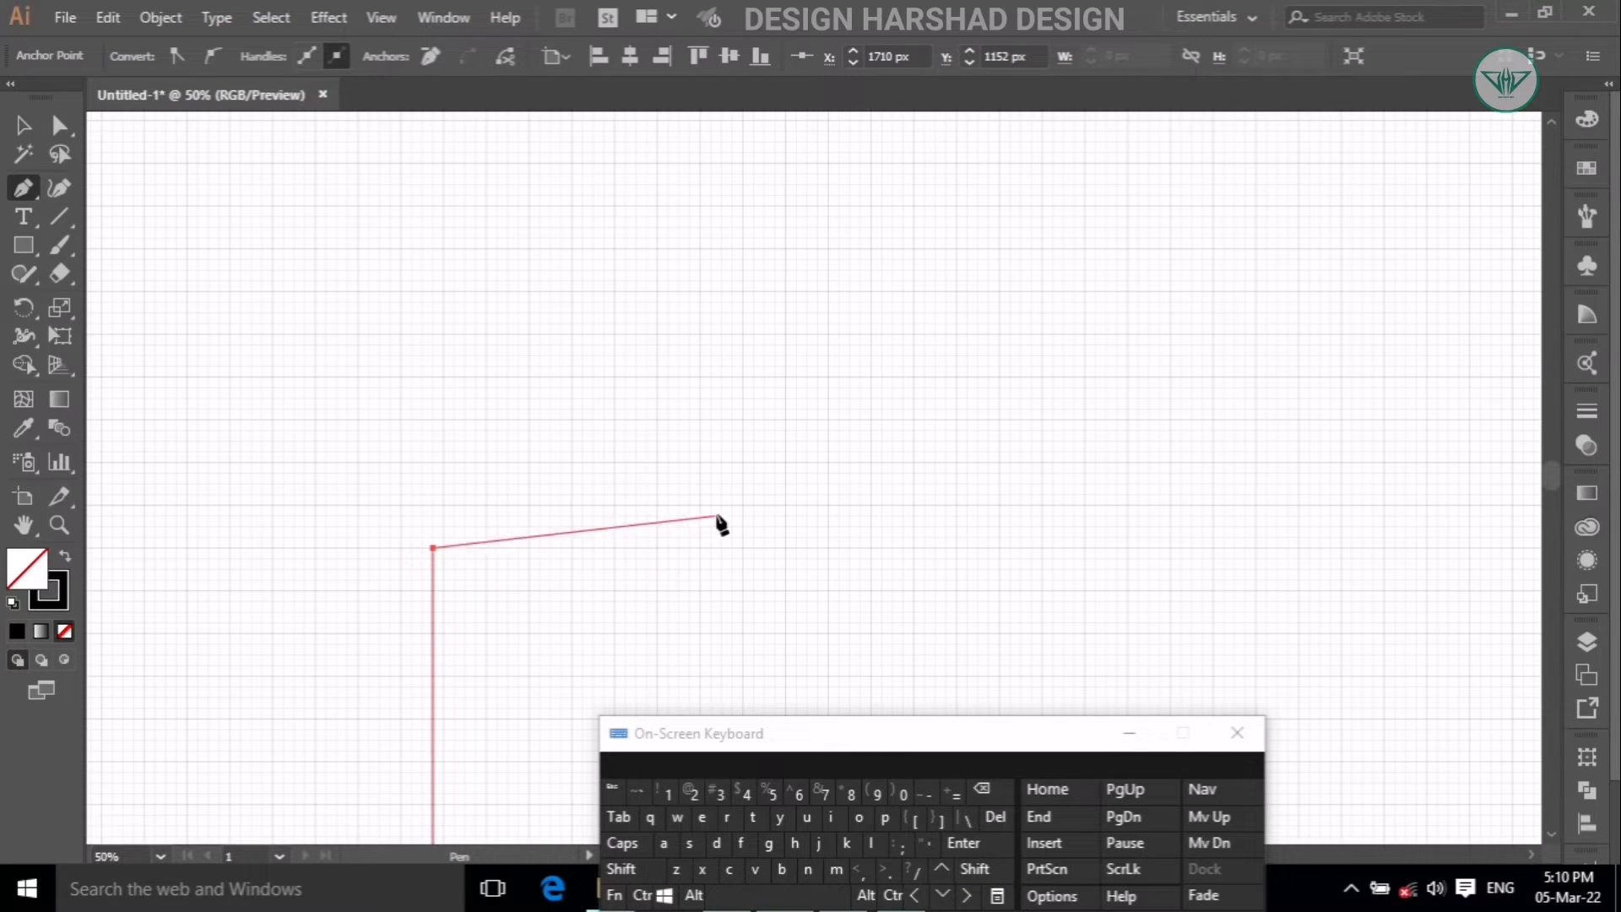
click(721, 463)
click(692, 895)
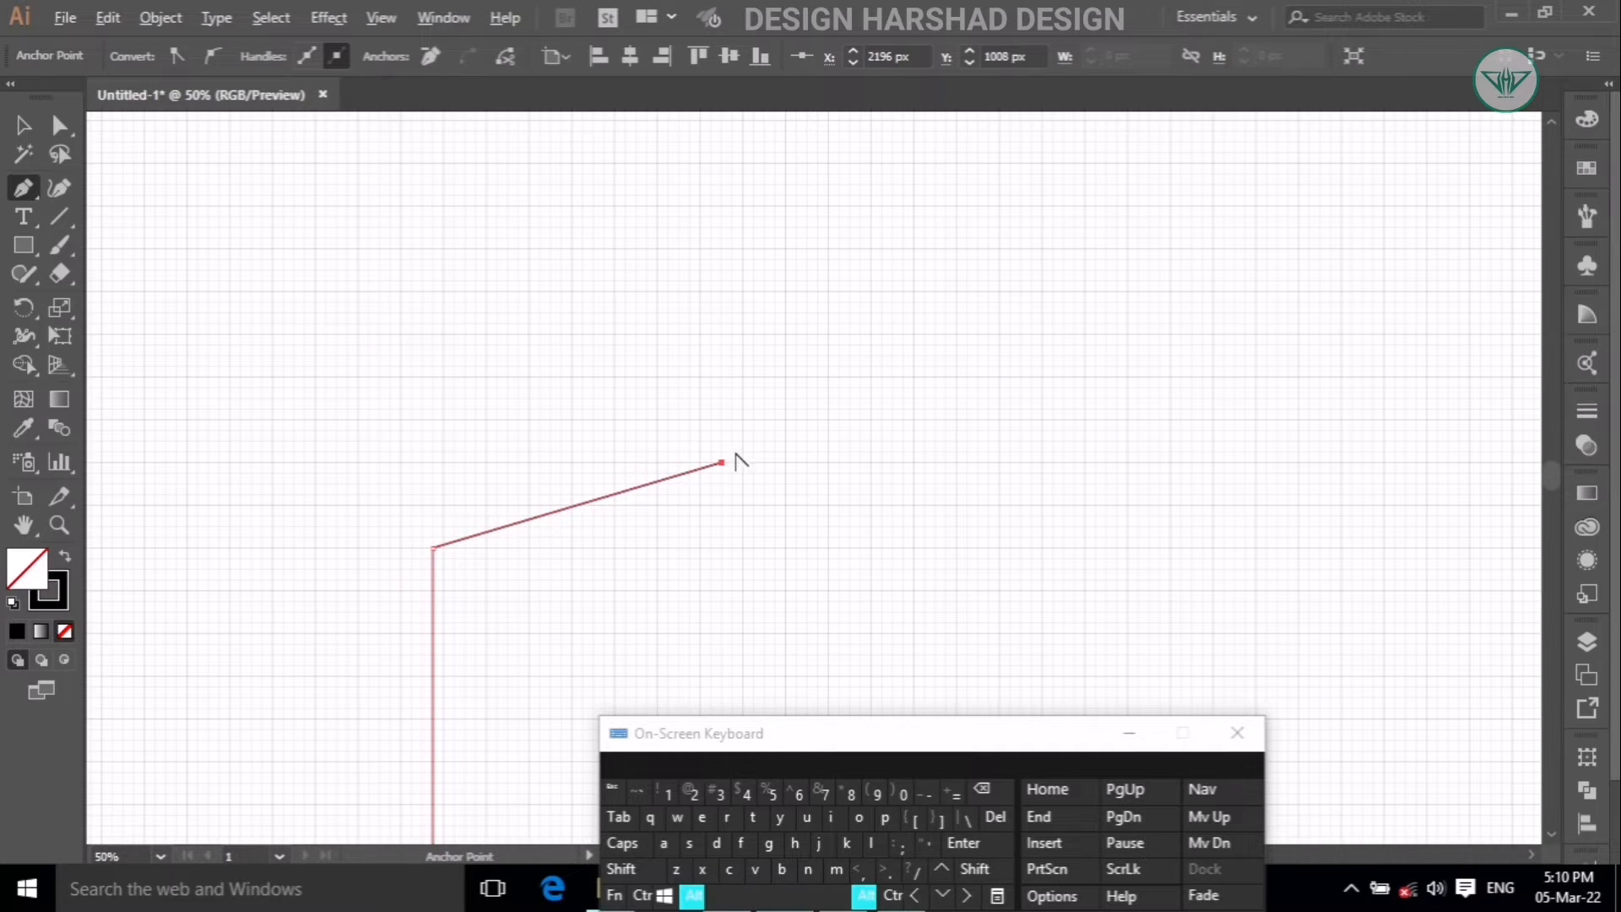
scroll(741, 461, up, 1)
click(693, 894)
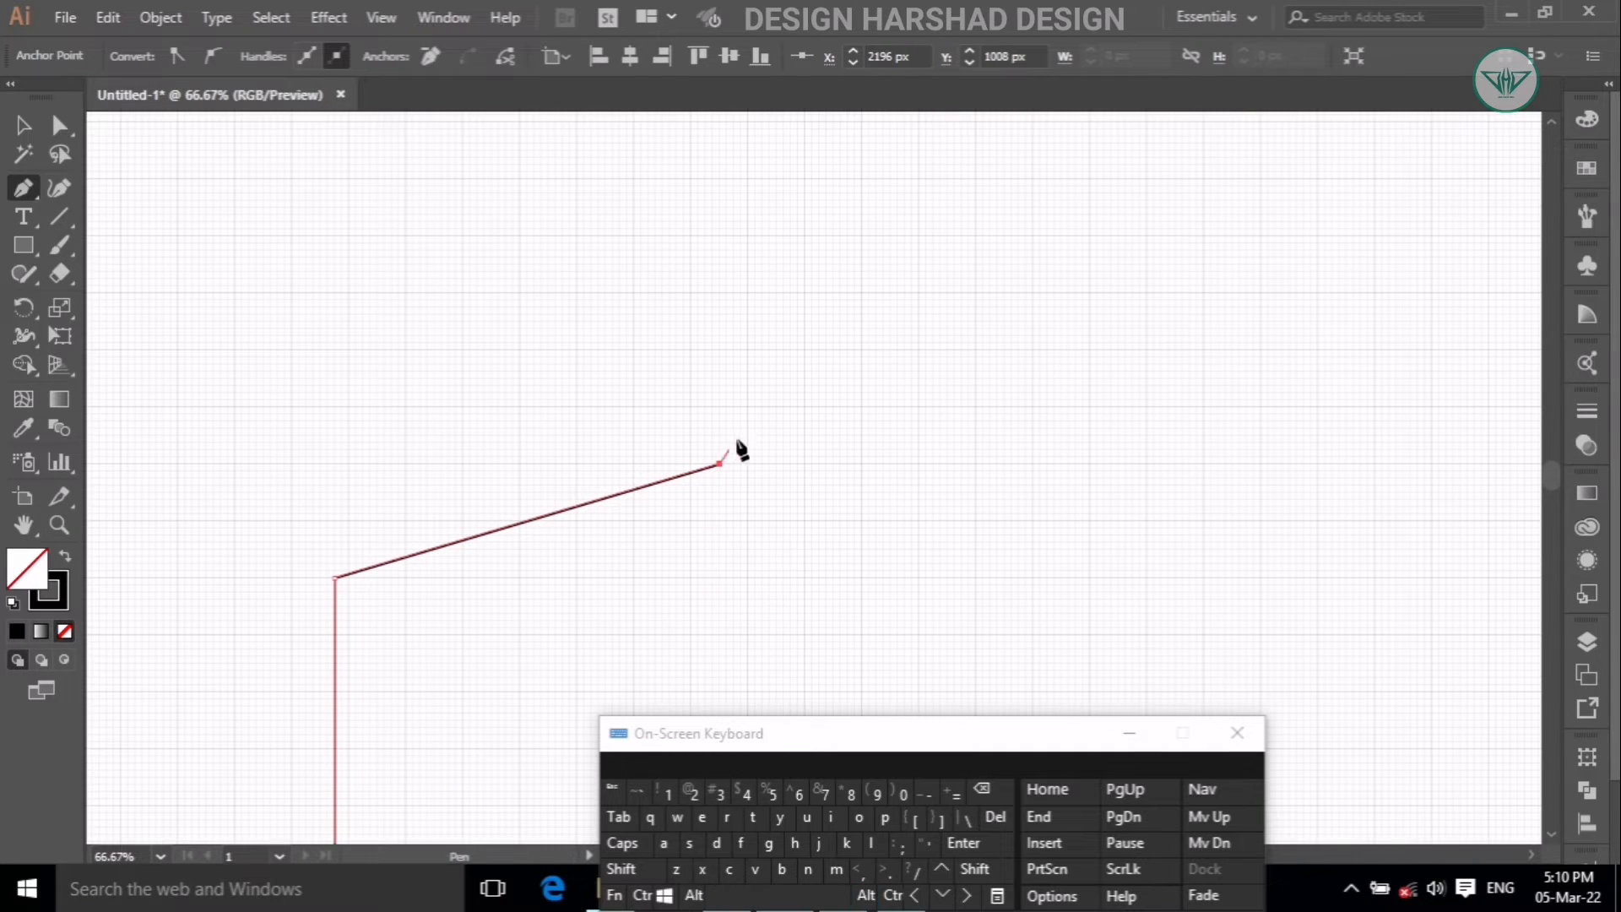
click(776, 351)
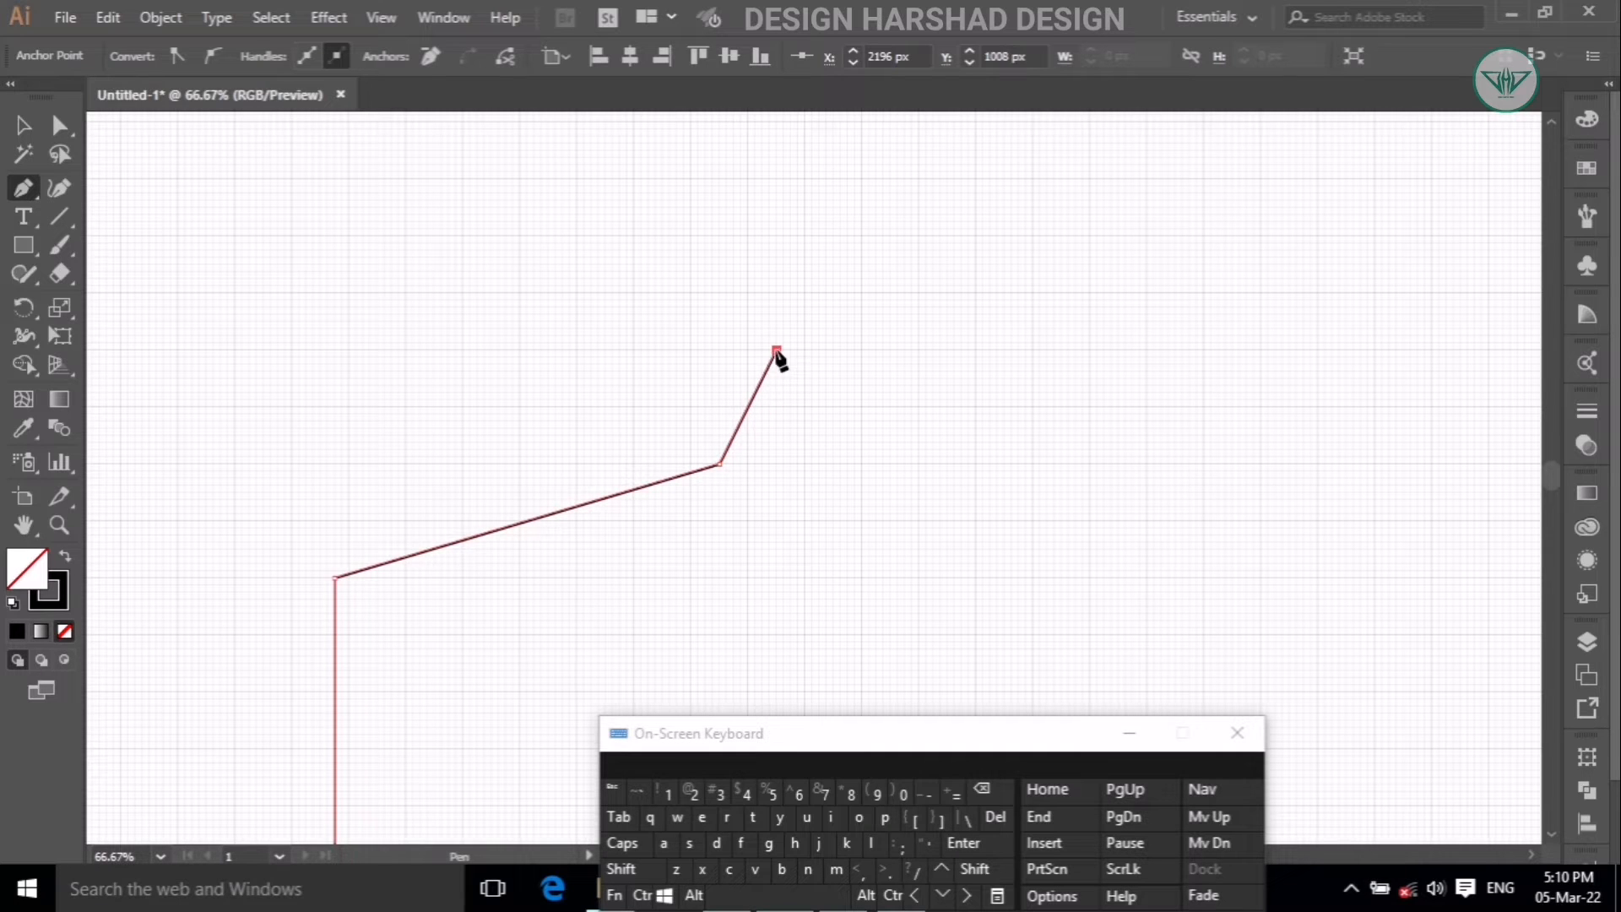
click(300, 435)
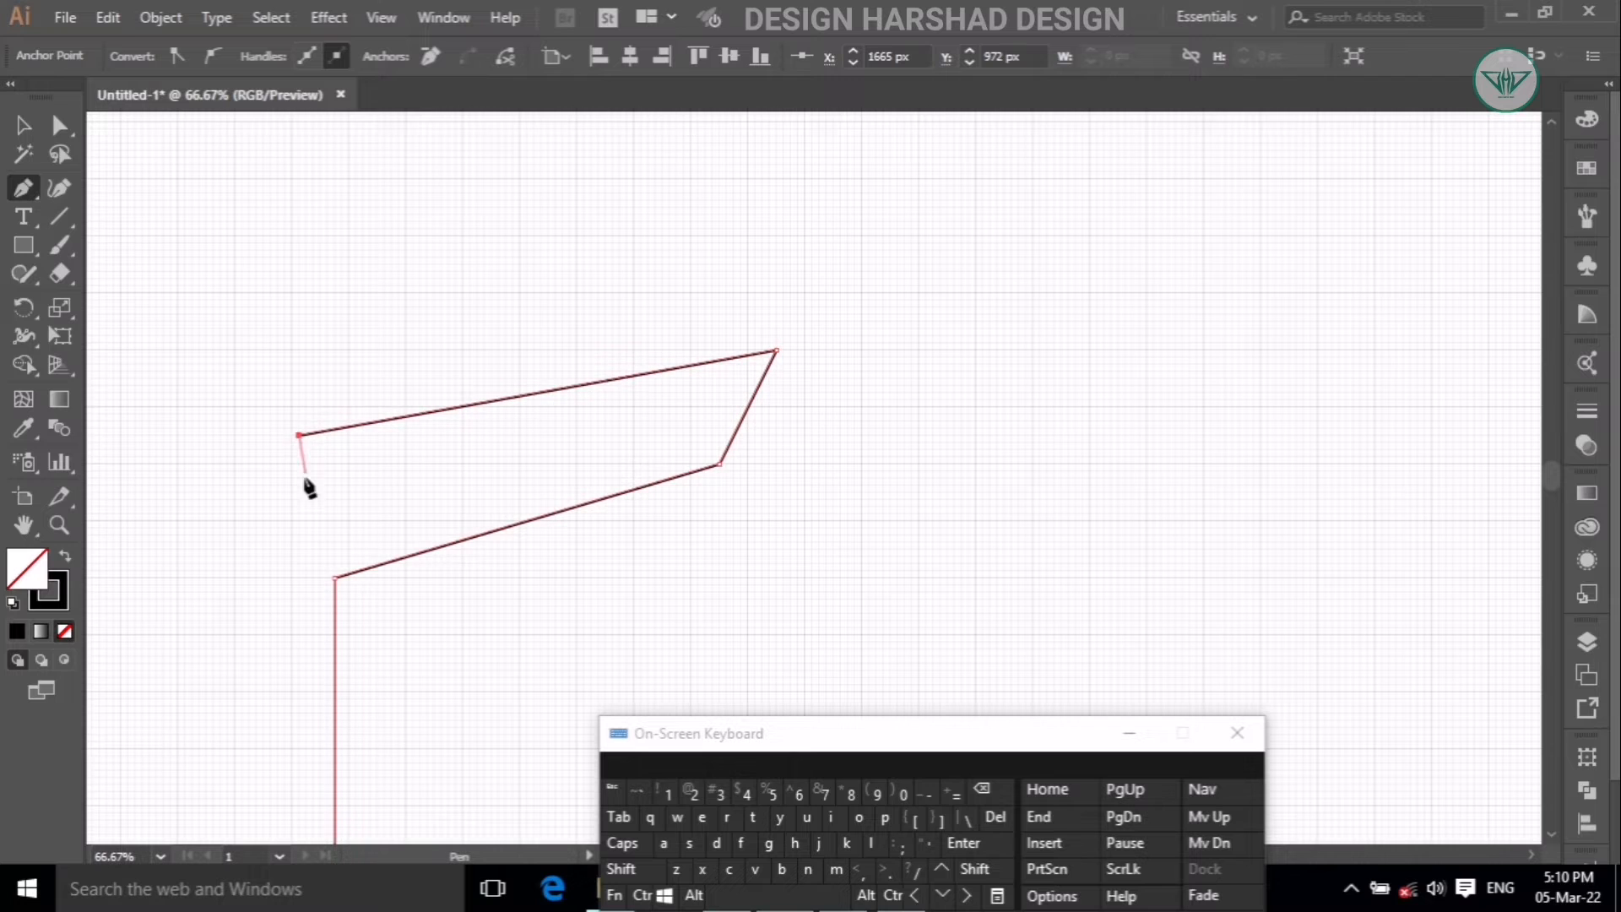
Run the stem's outer edge down with a small notch to X 1656, Y 1800 px, close the path at Y 2016 px, and deselect it.
scroll(337, 498, down, 2)
click(629, 869)
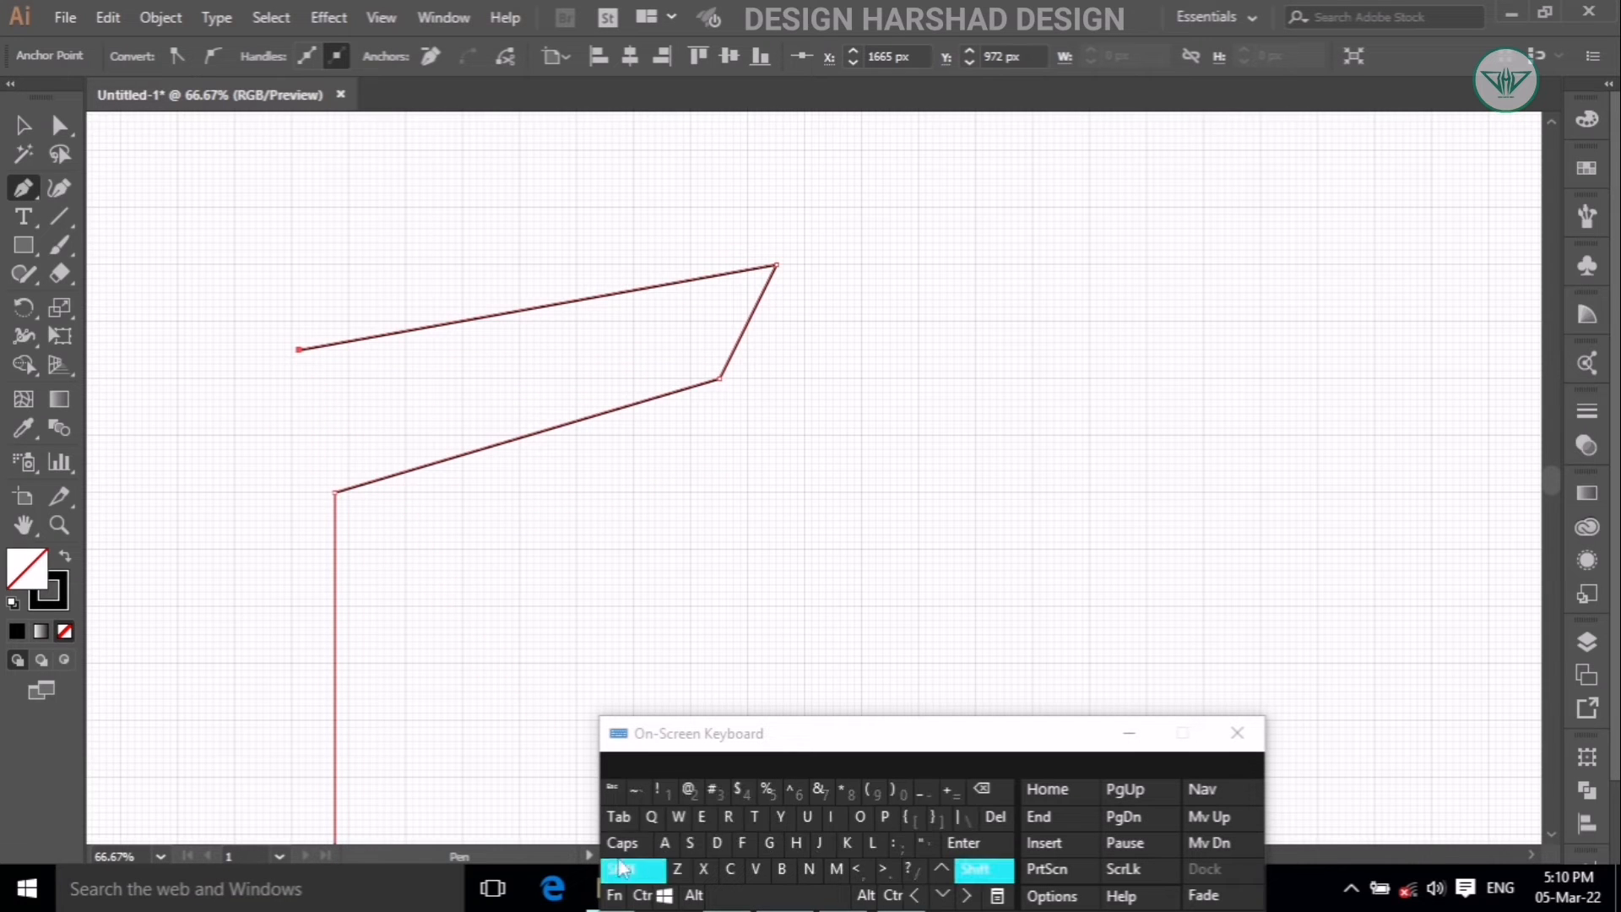
scroll(405, 456, down, 5)
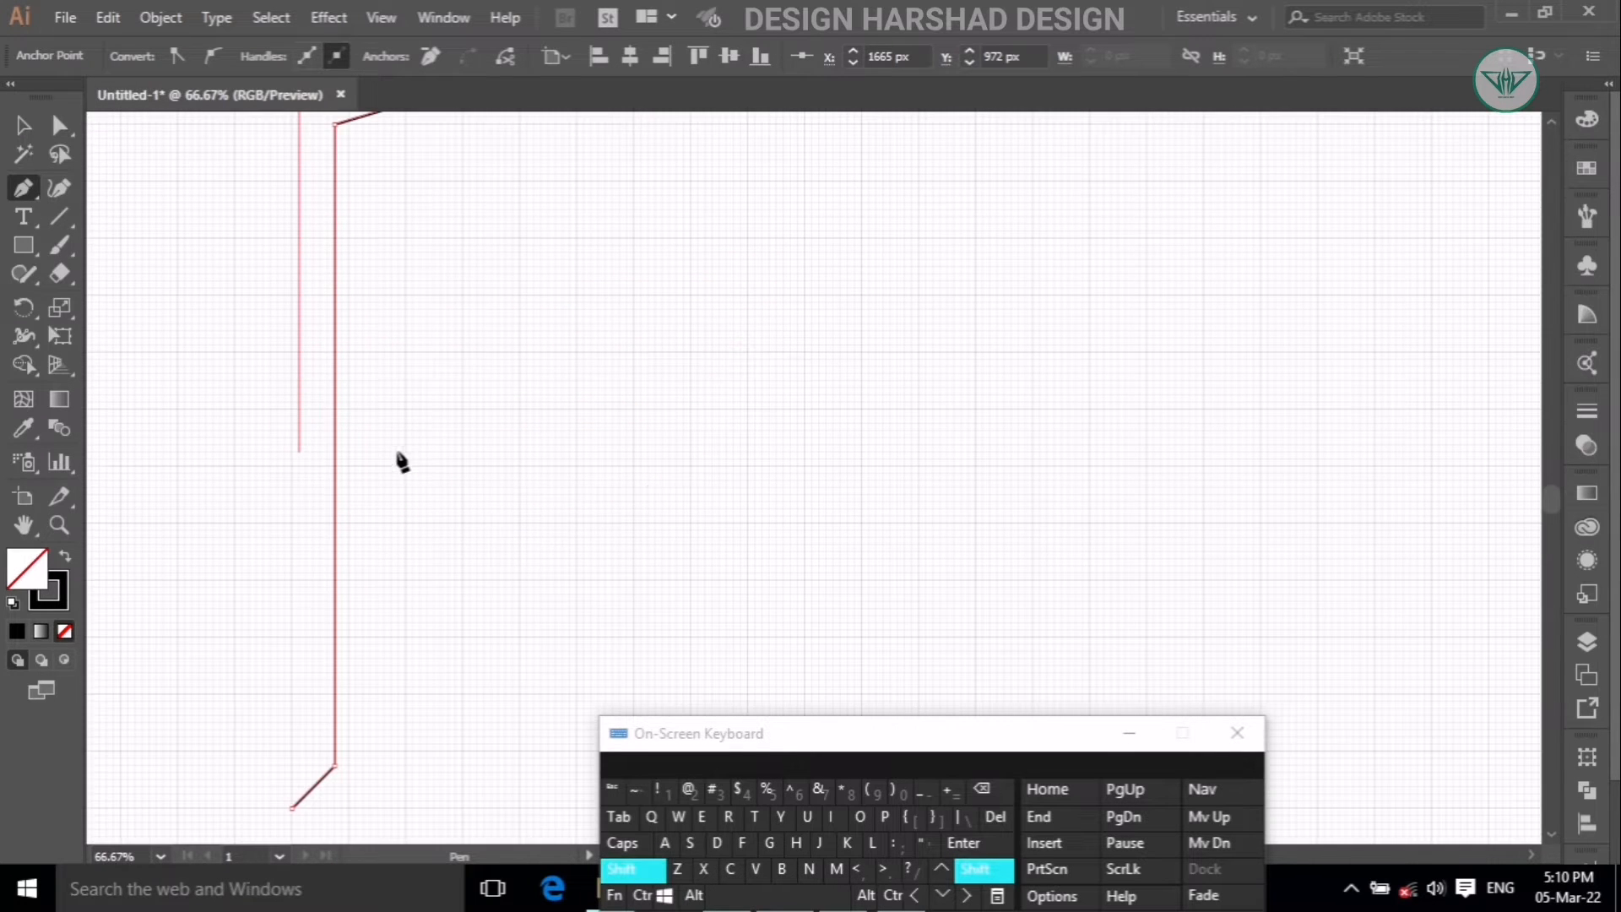
click(298, 631)
click(293, 635)
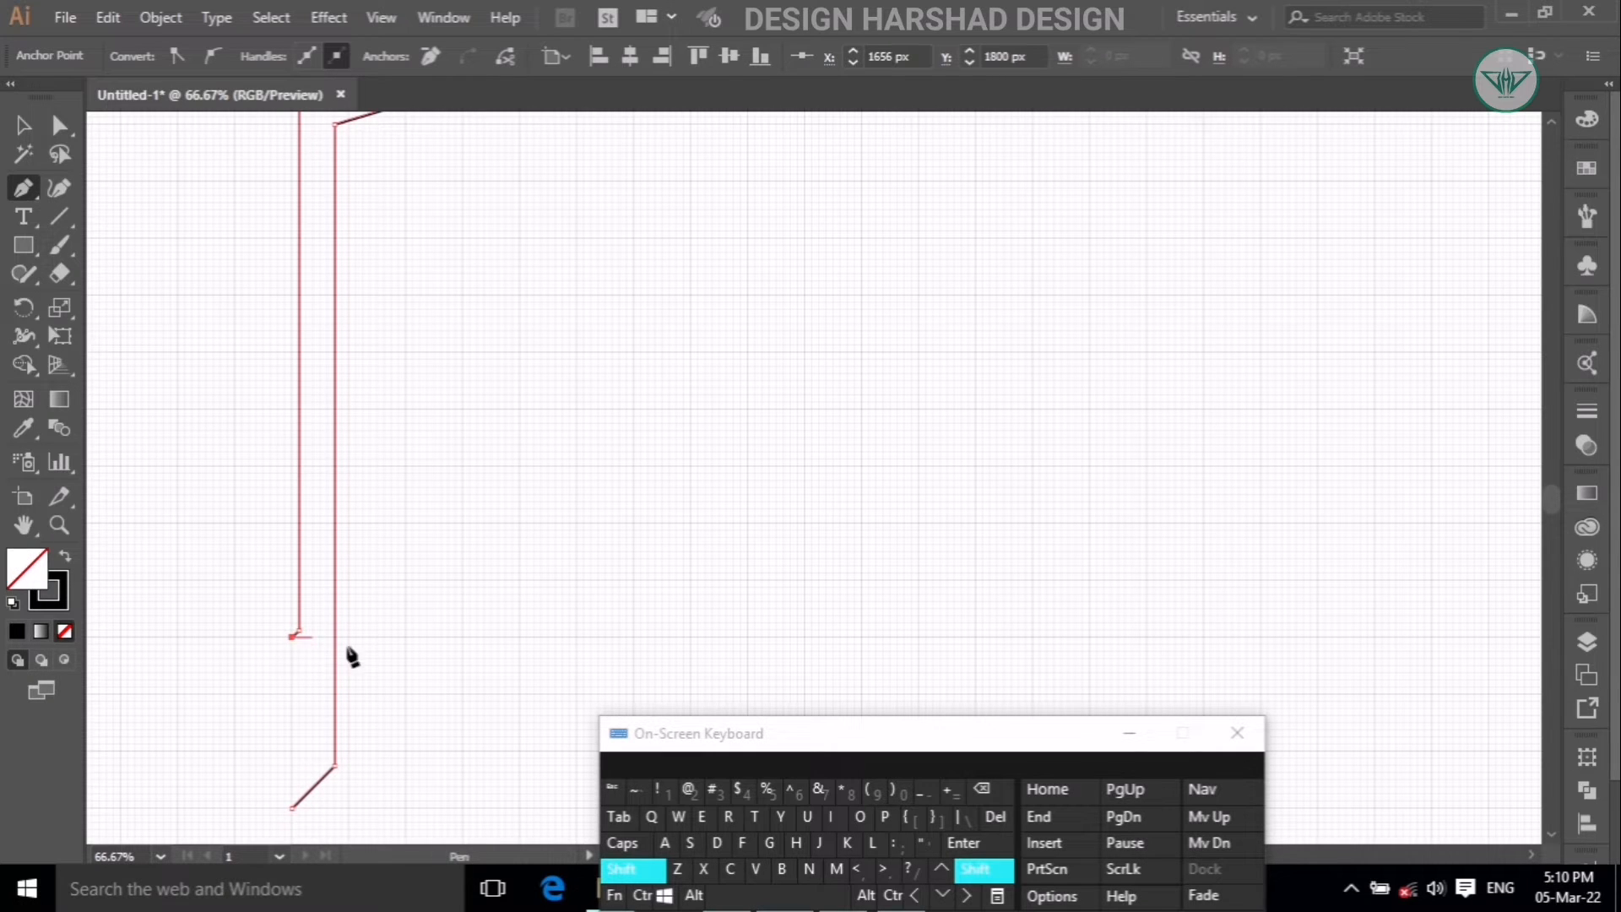
click(292, 809)
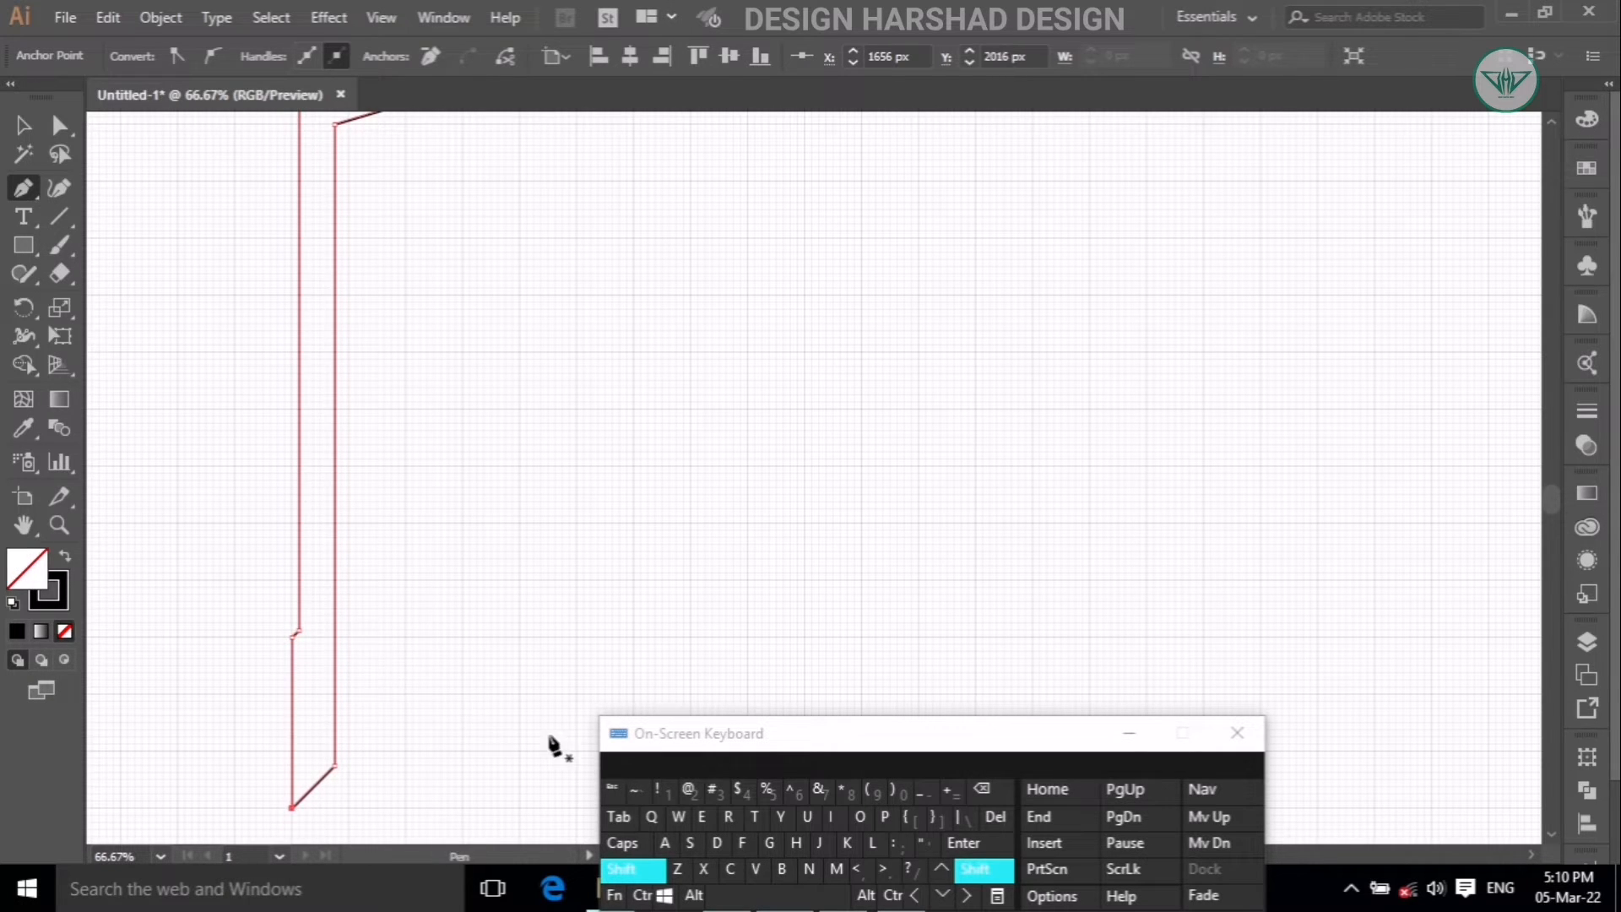
click(640, 895)
click(663, 844)
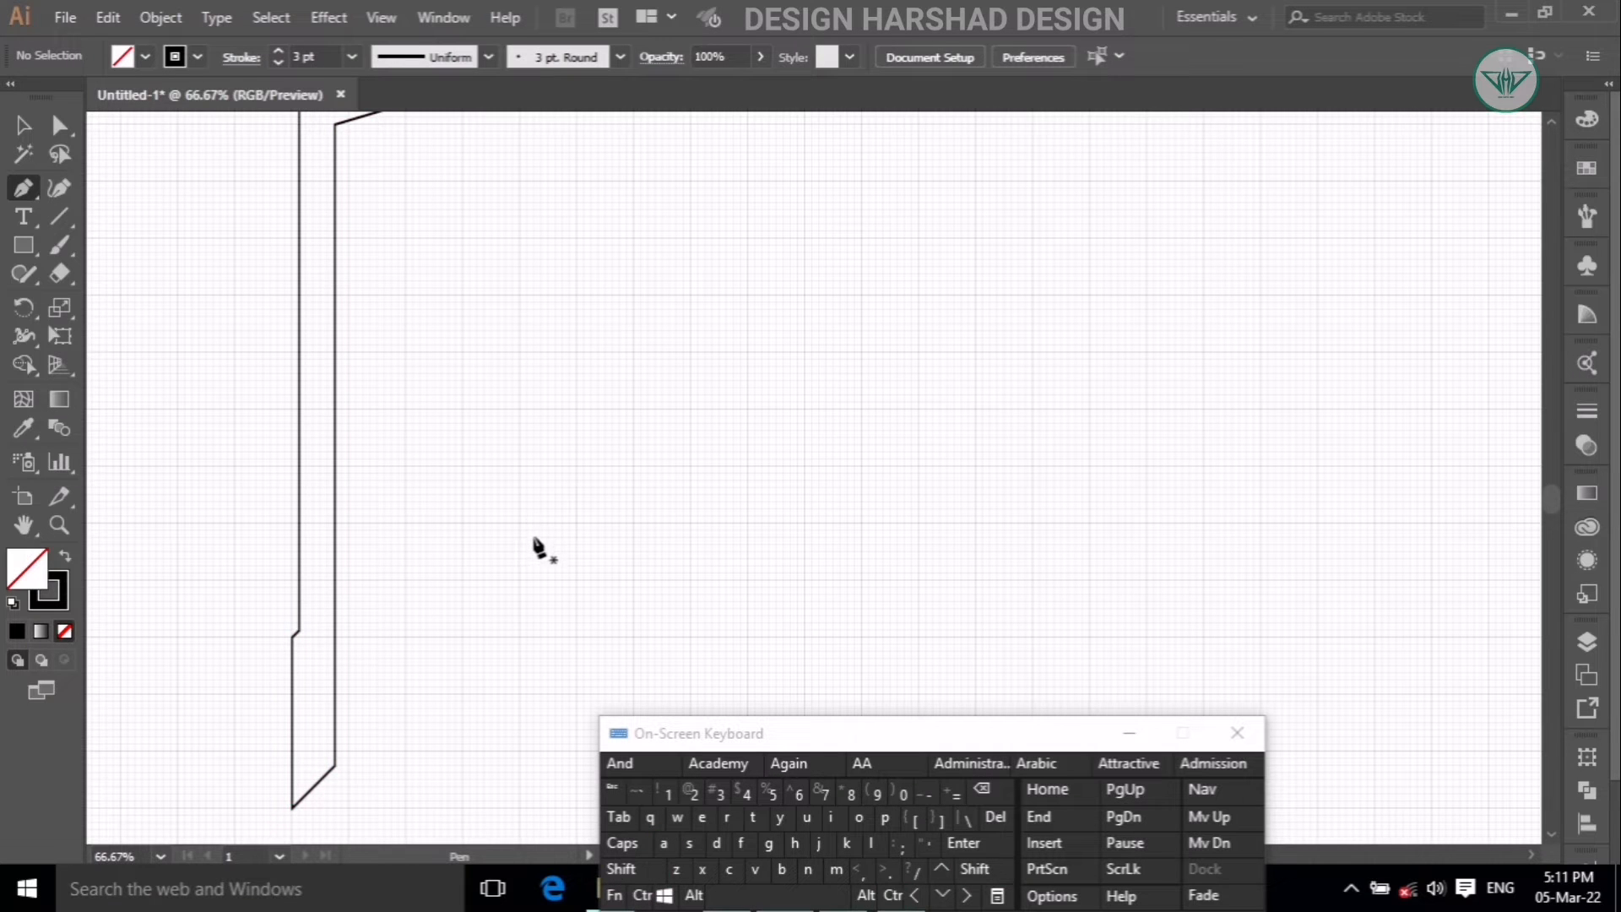
Draw a closed slanted bar beside the stem through (1728, 1368), (2088, 1224), (2016, 1368) and (1728, 1512) px.
scroll(523, 549, up, 3)
scroll(516, 555, up, 1)
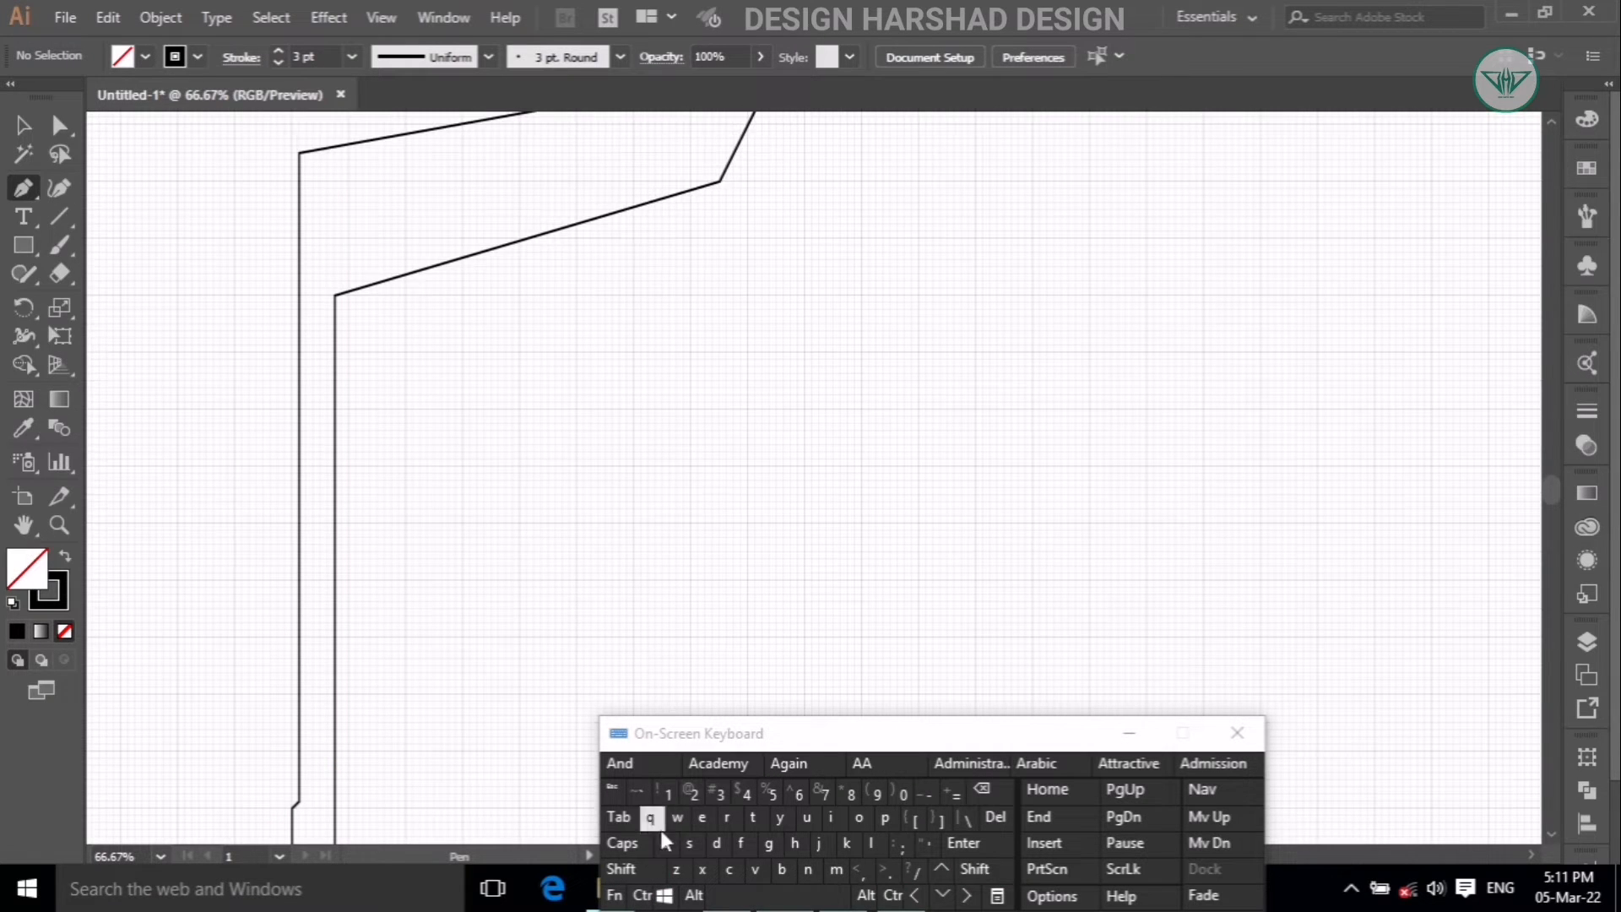
click(348, 465)
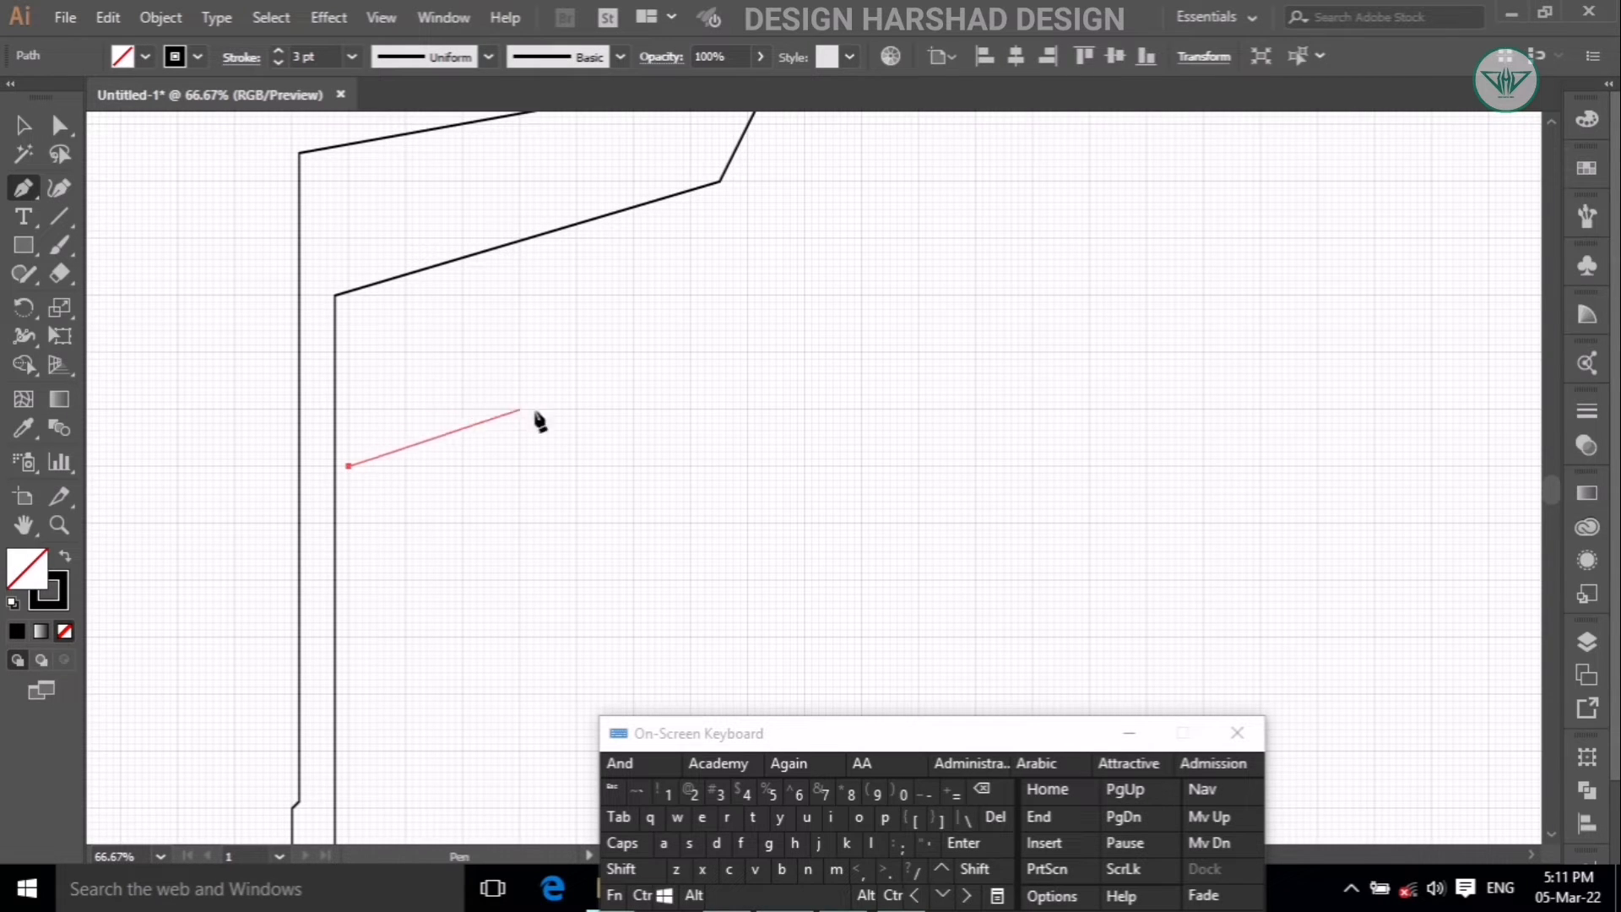
click(634, 353)
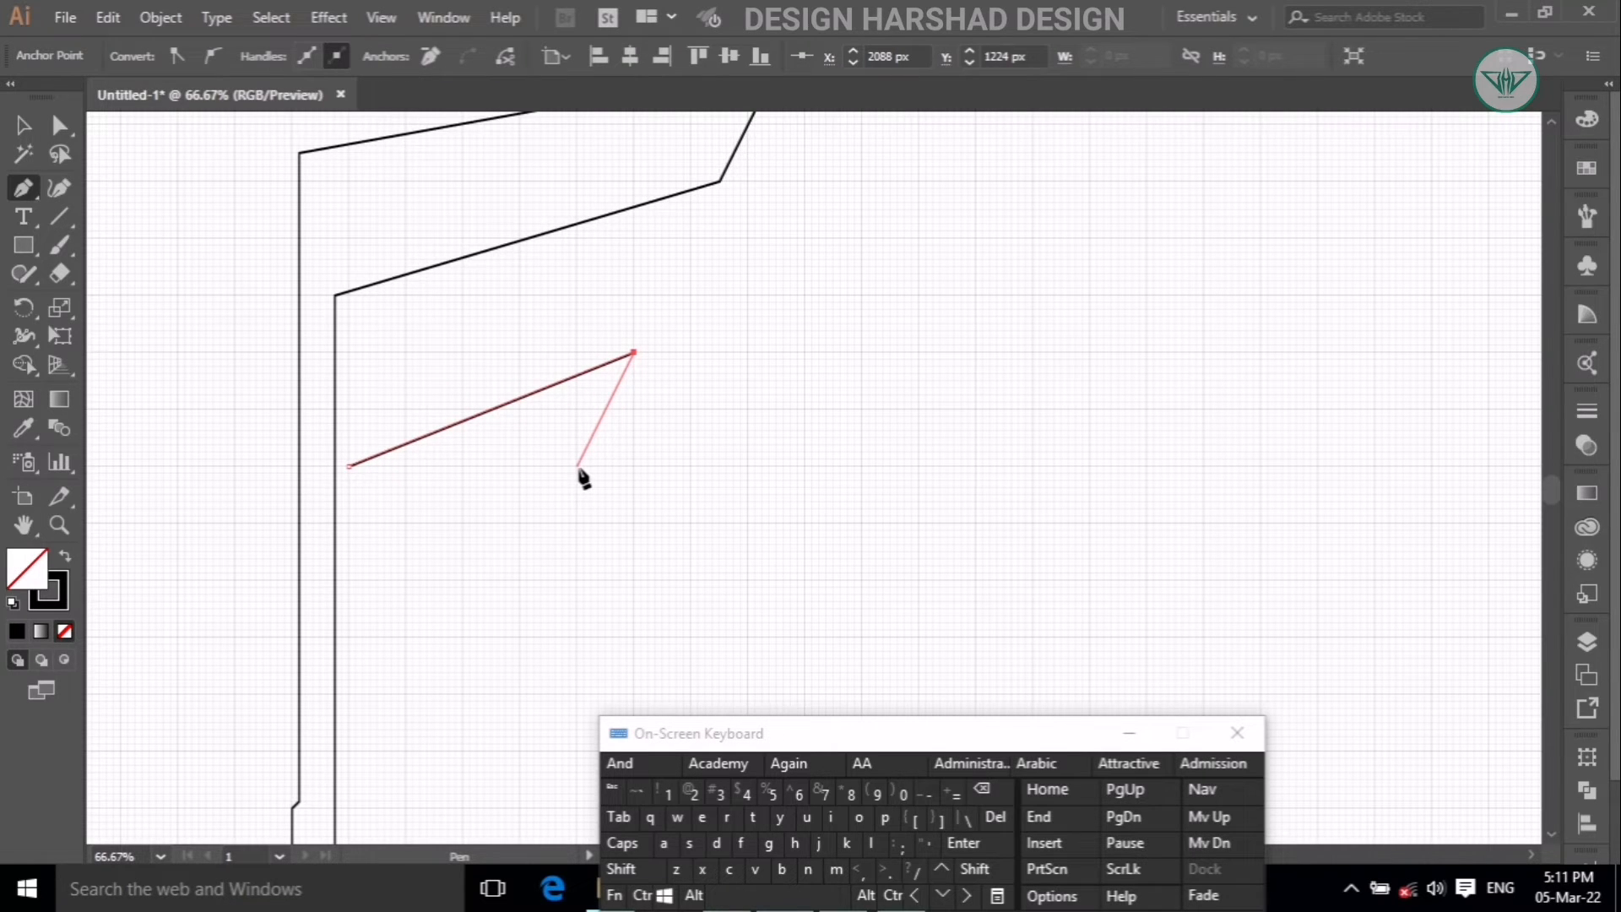
click(577, 466)
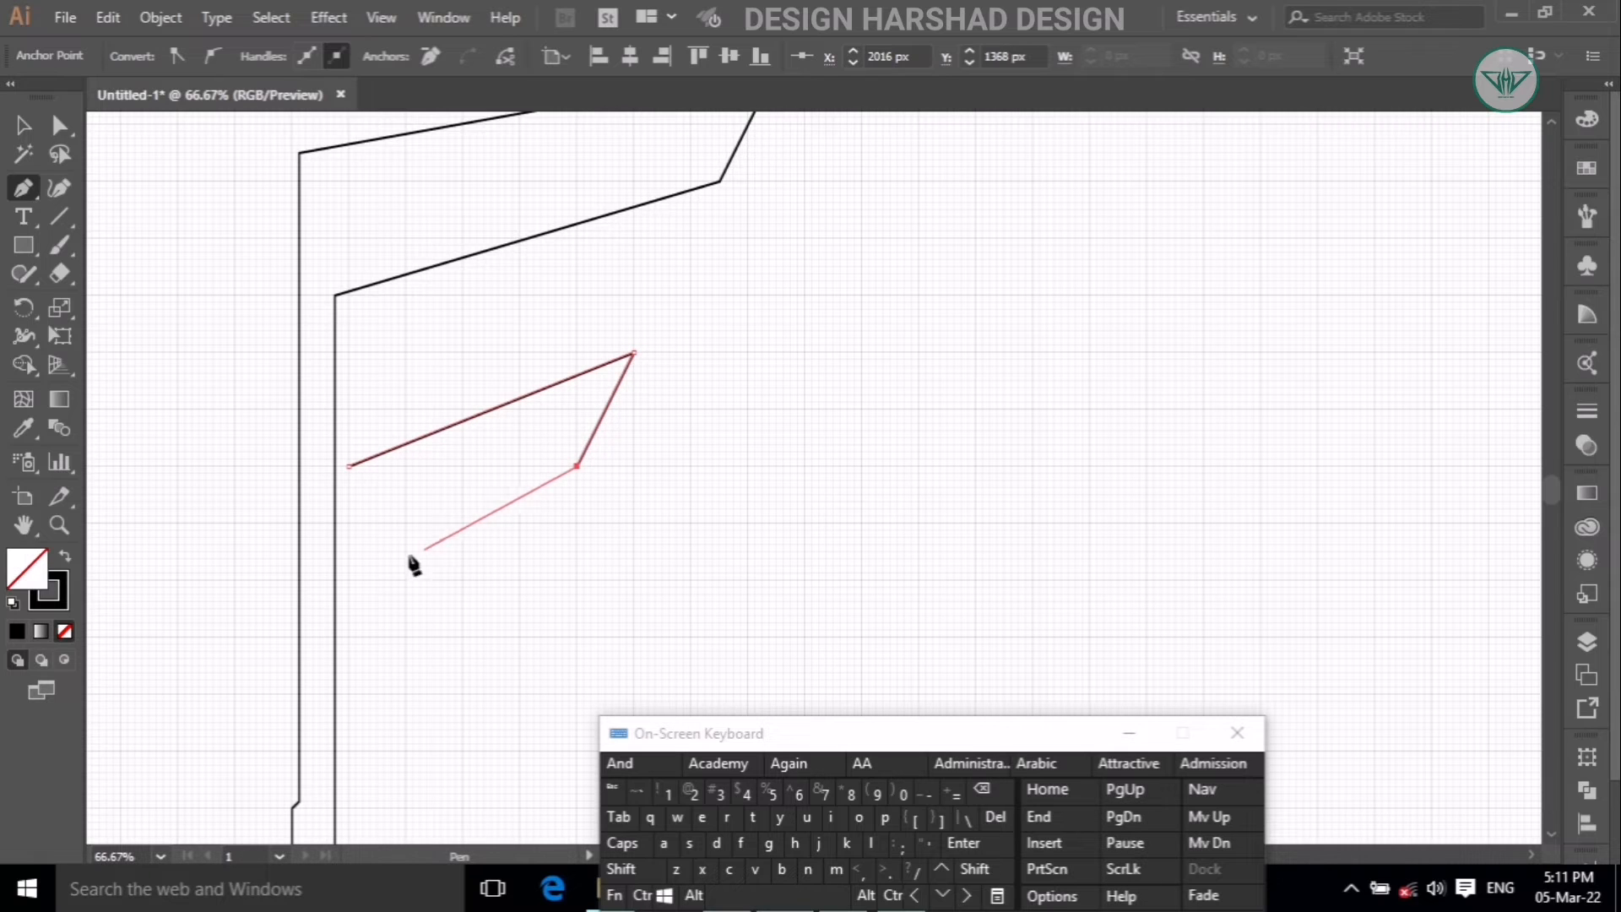
click(350, 581)
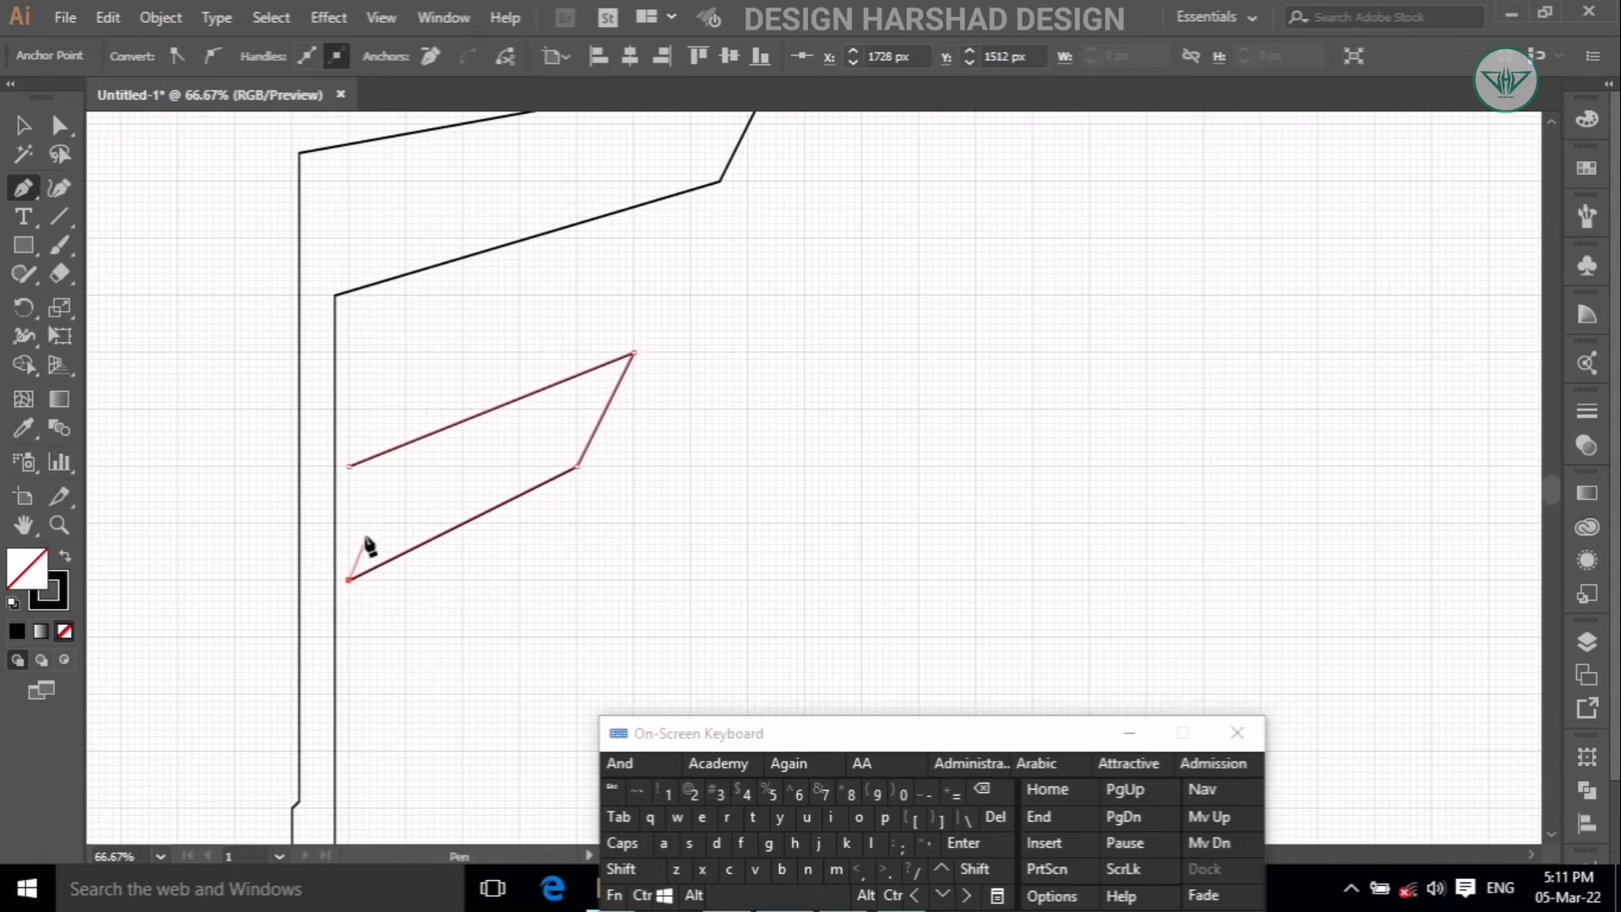
click(348, 466)
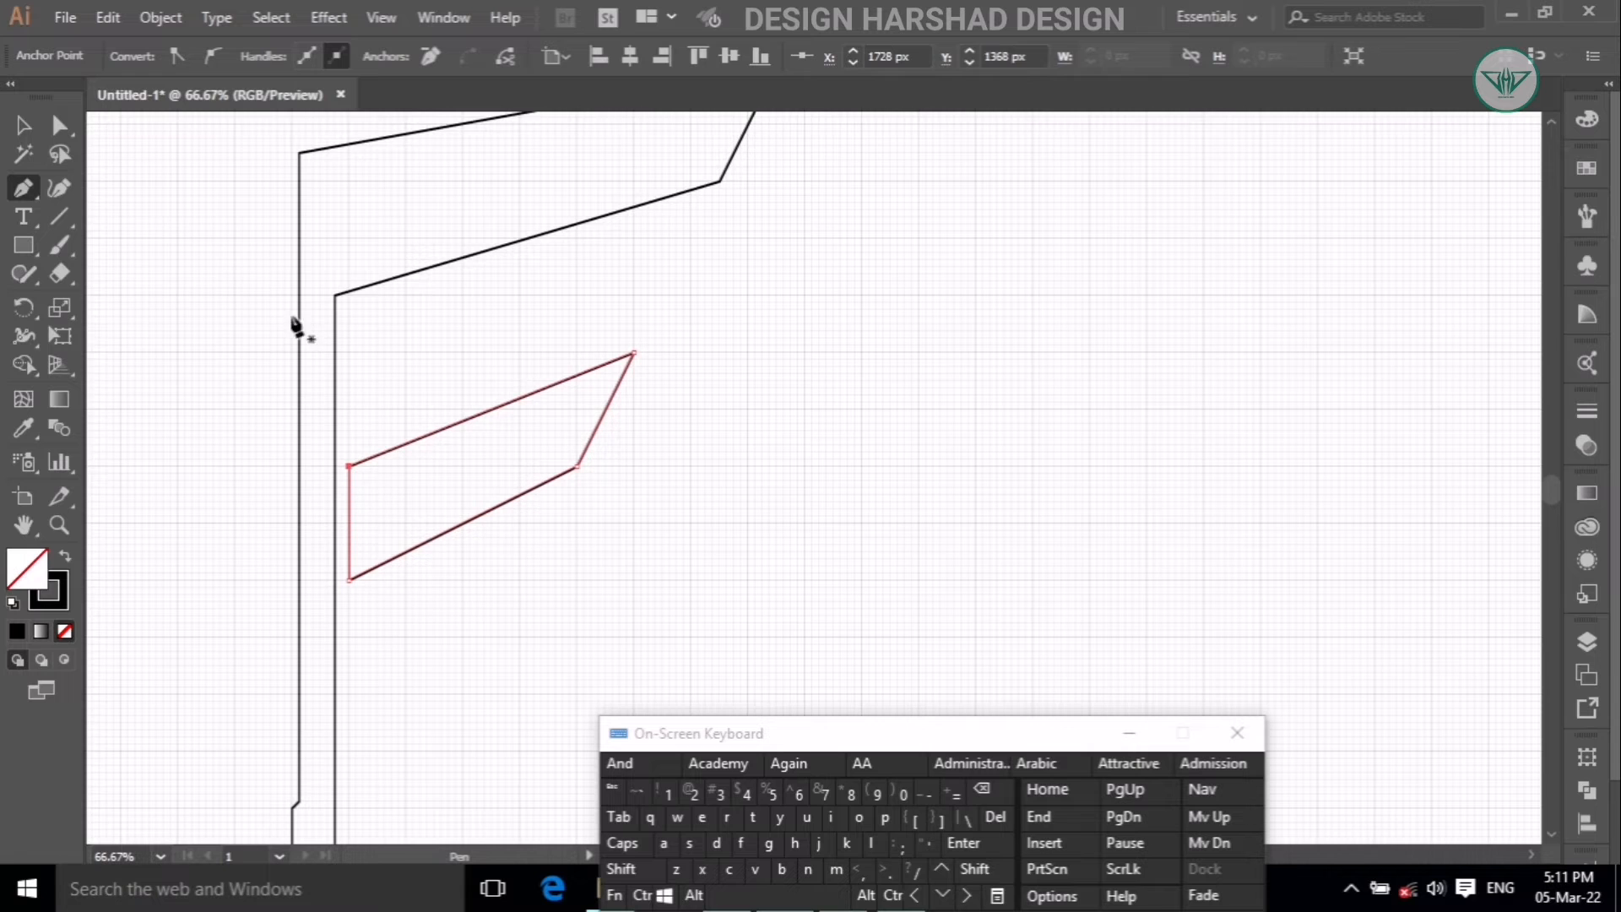
Give the stem shape and the slanted bar a black fill with no stroke, group them, and deselect the group.
click(24, 125)
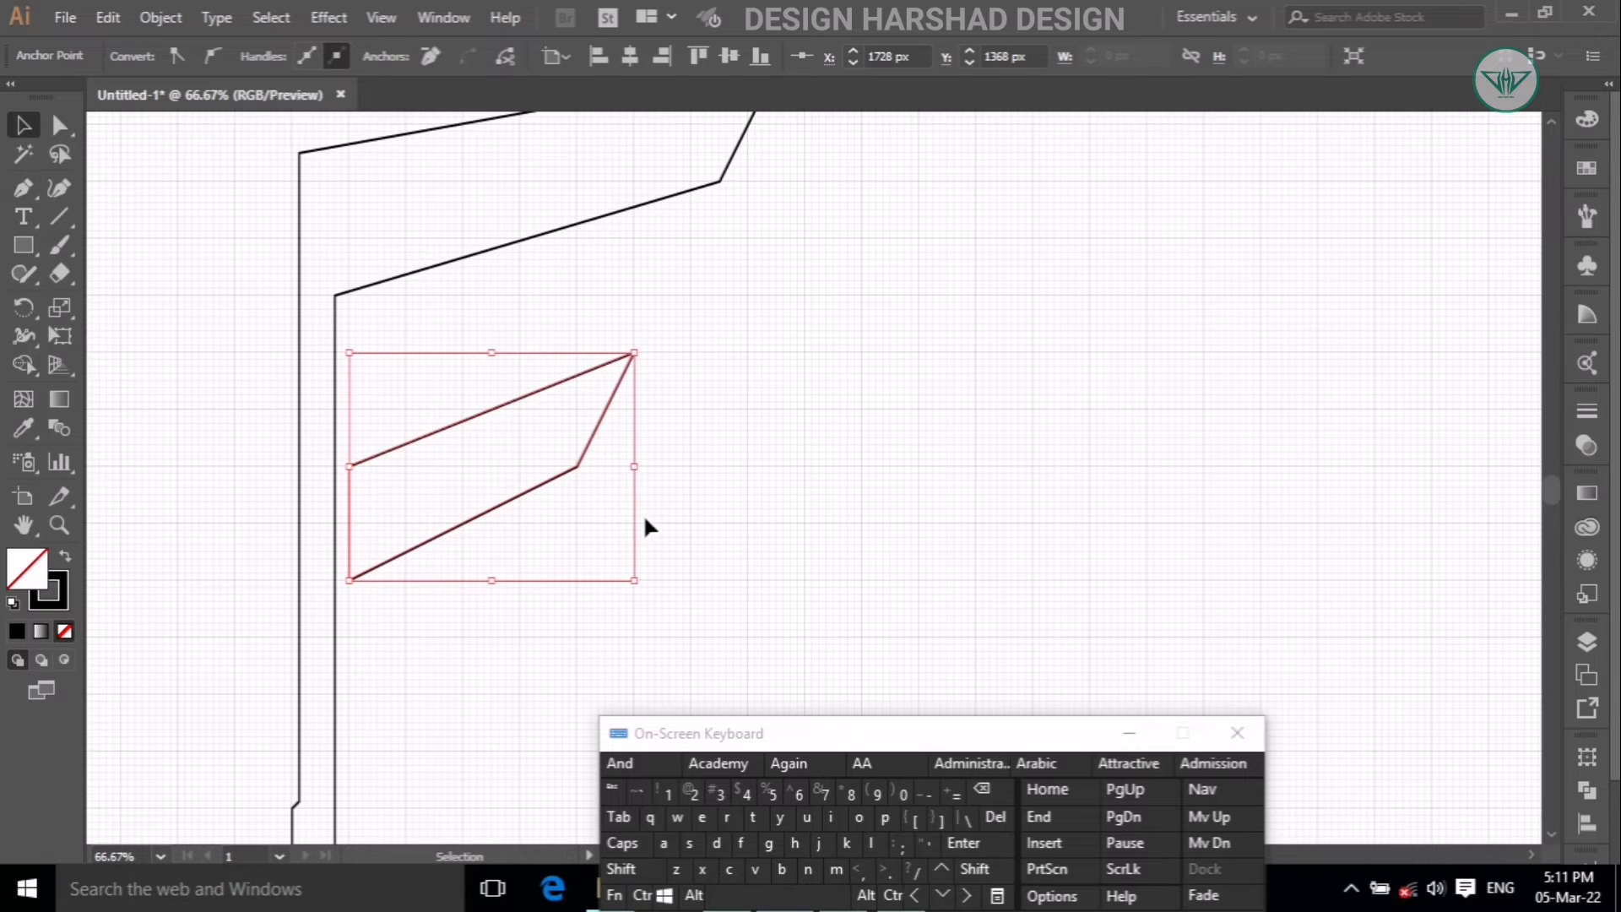
drag(586, 480, 186, 215)
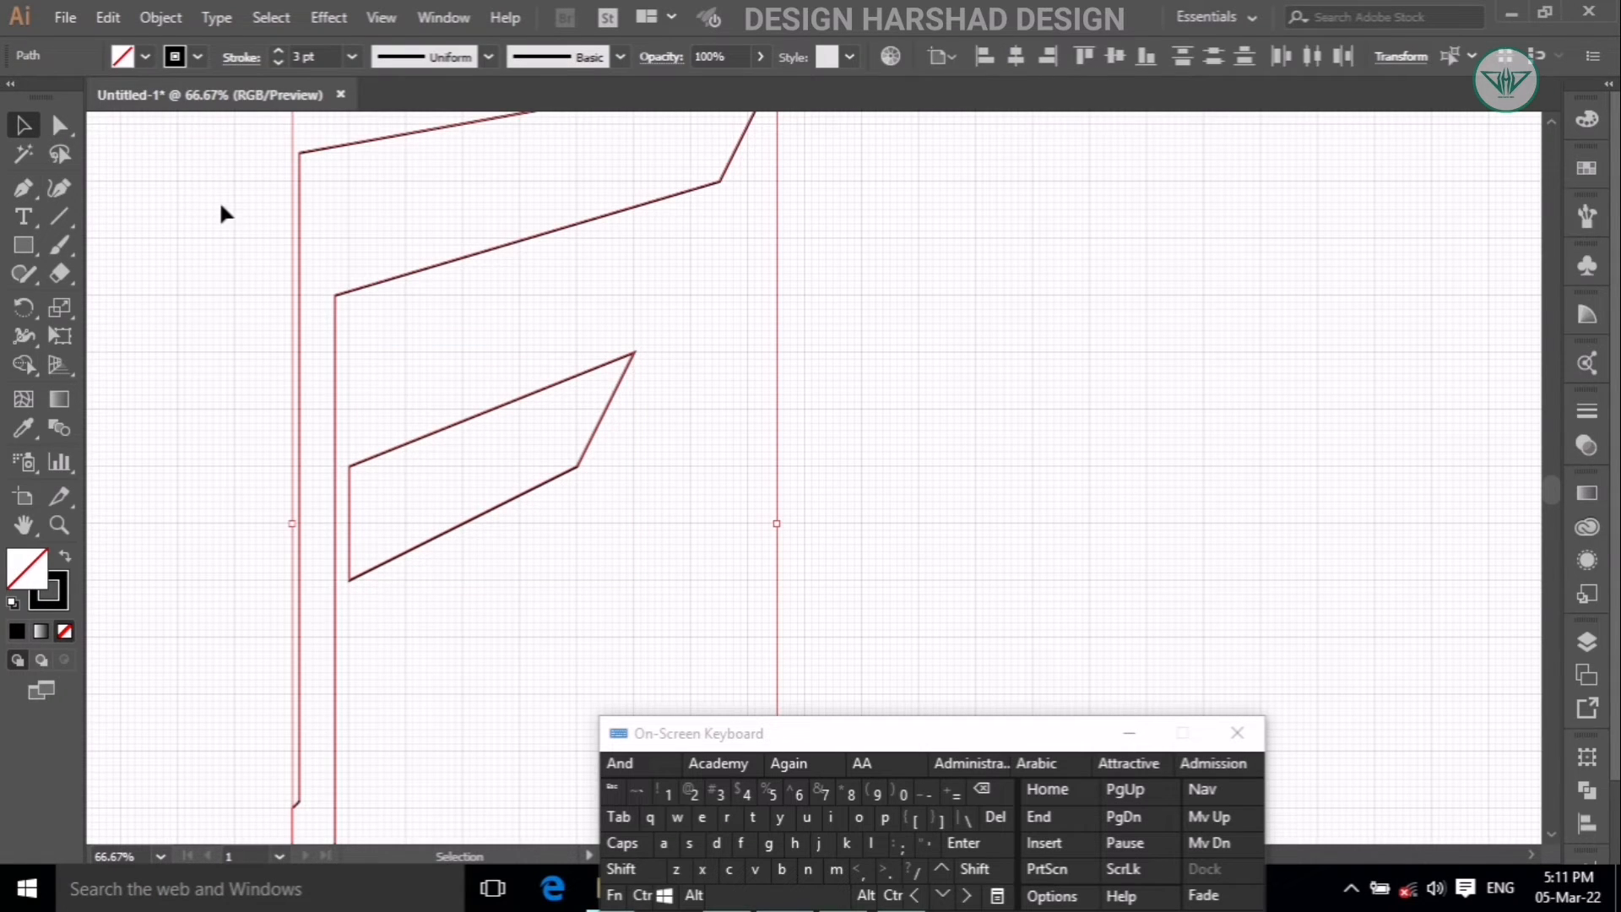
click(66, 558)
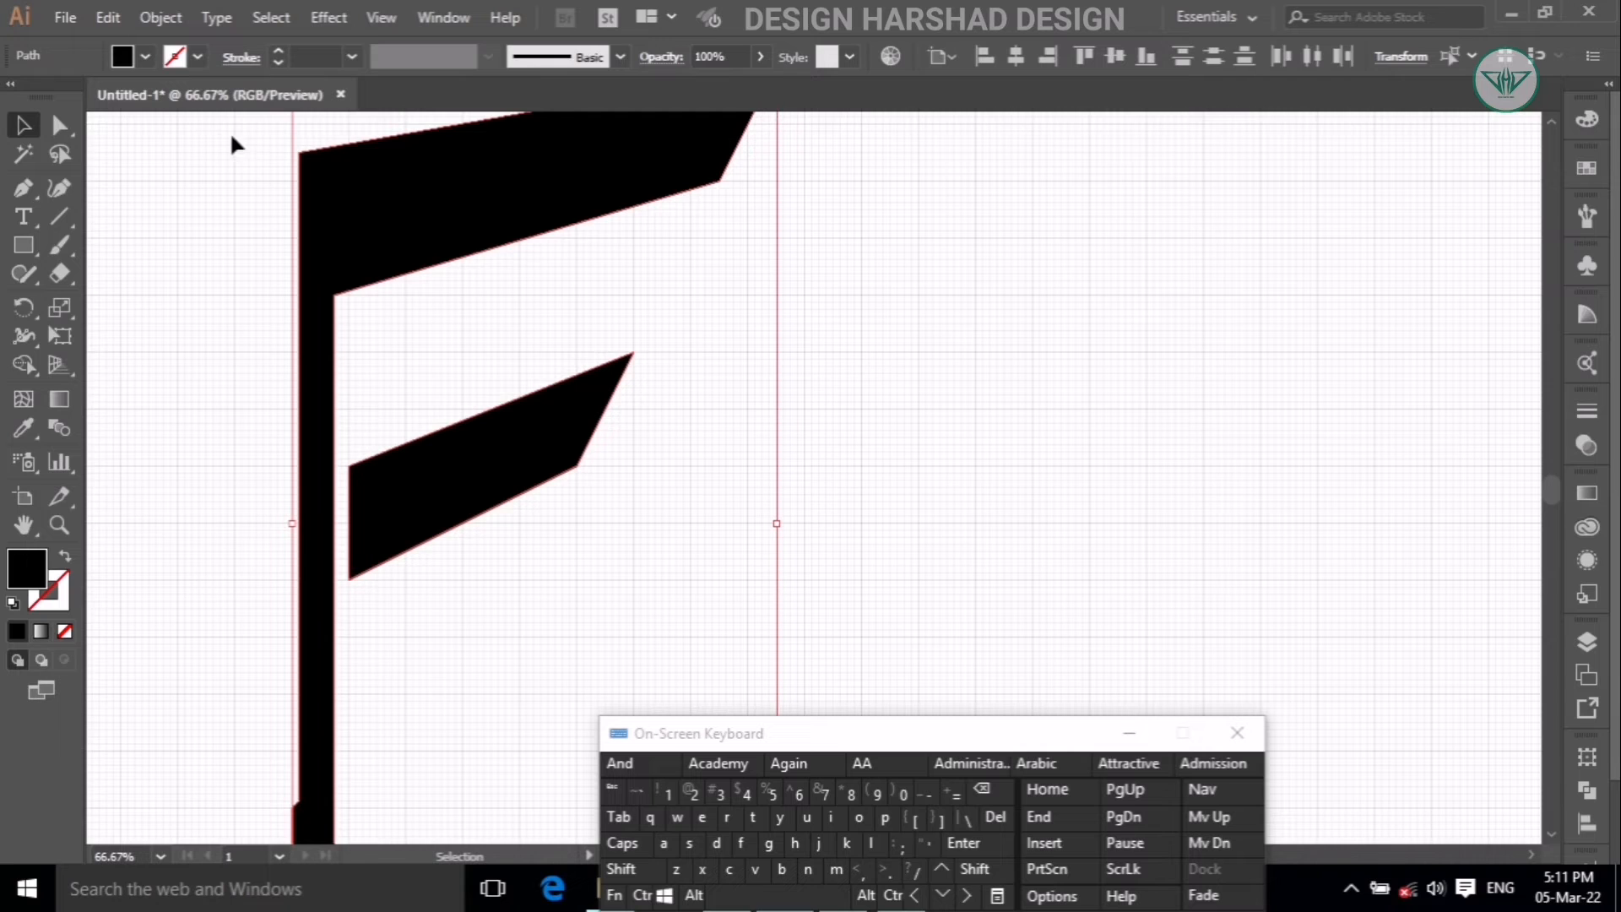
click(157, 18)
click(253, 78)
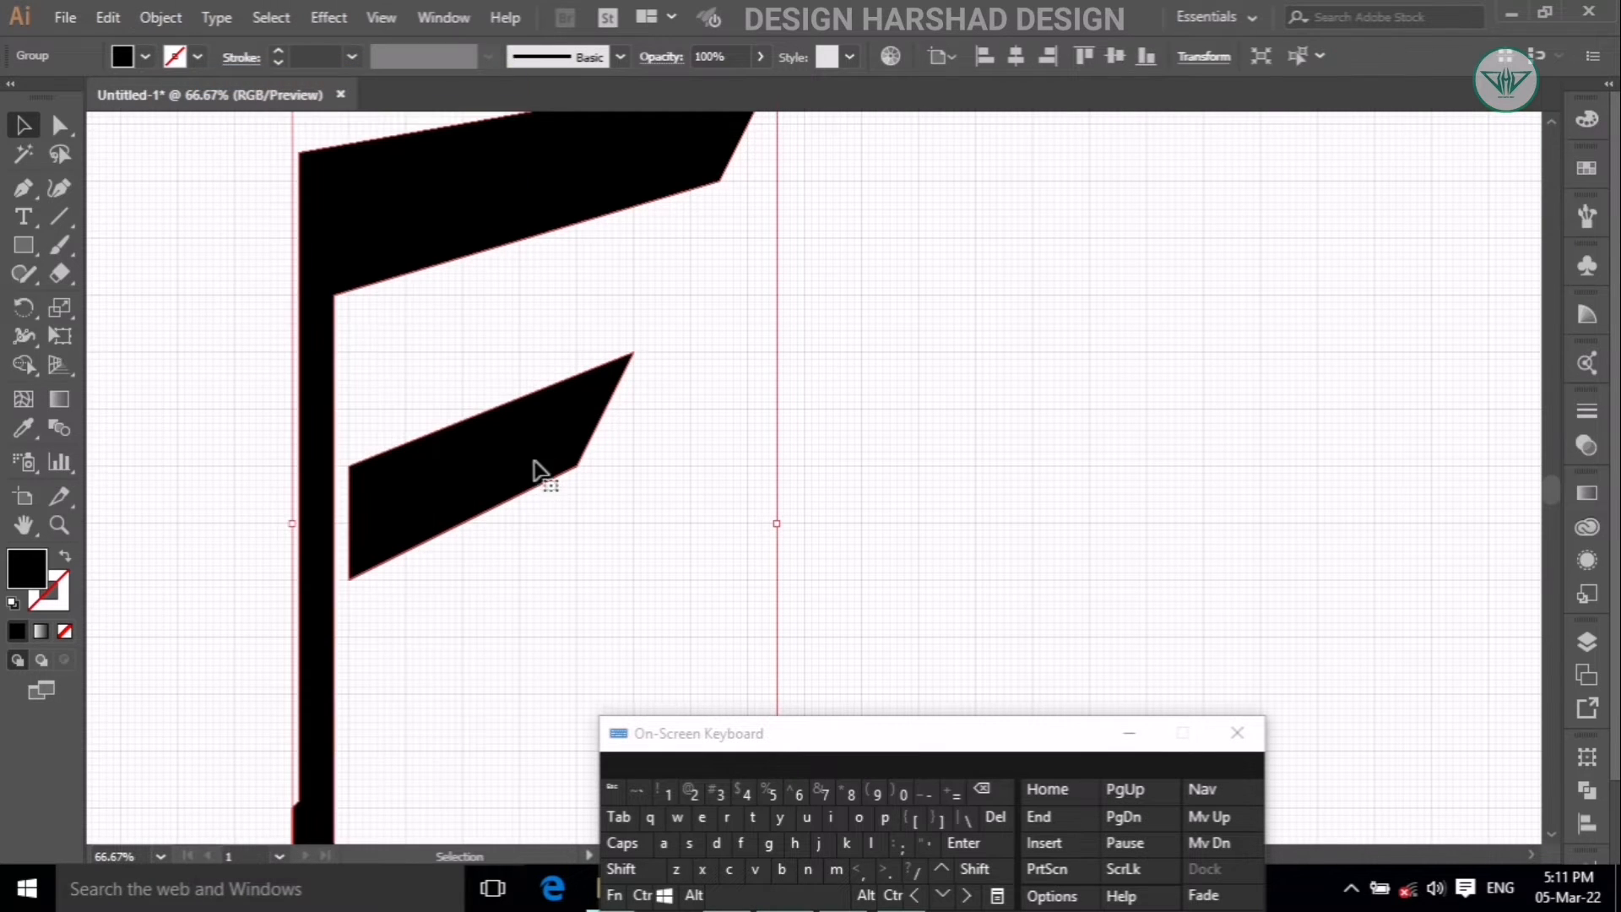
click(520, 569)
scroll(540, 595, down, 1)
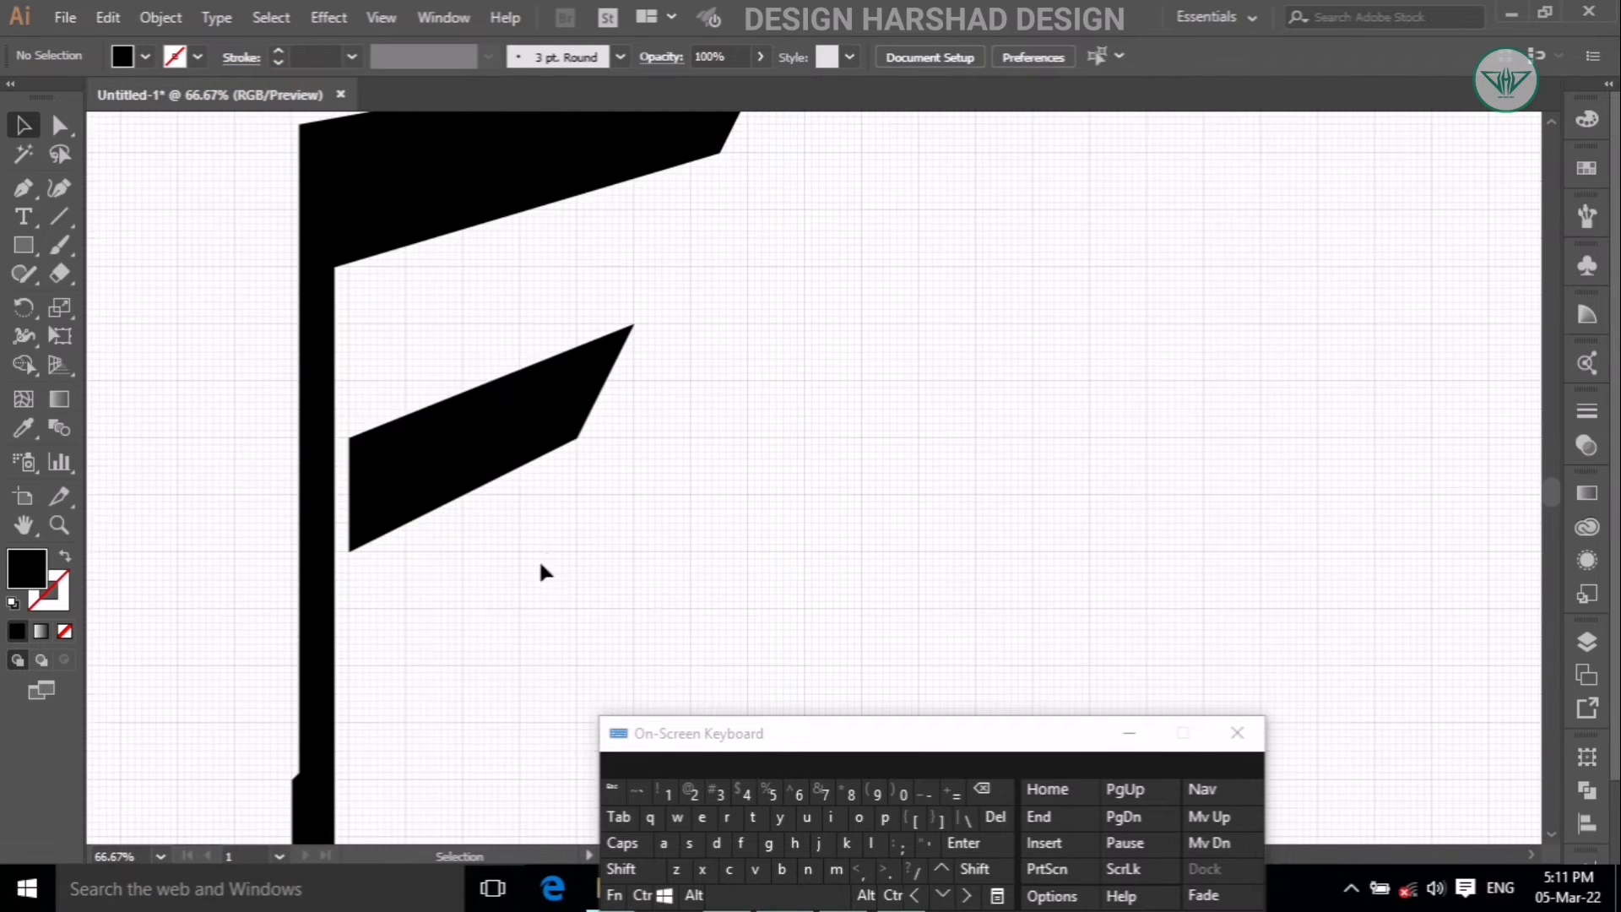
Reflect the black F-shaped group across the vertical axis as a copy.
click(694, 894)
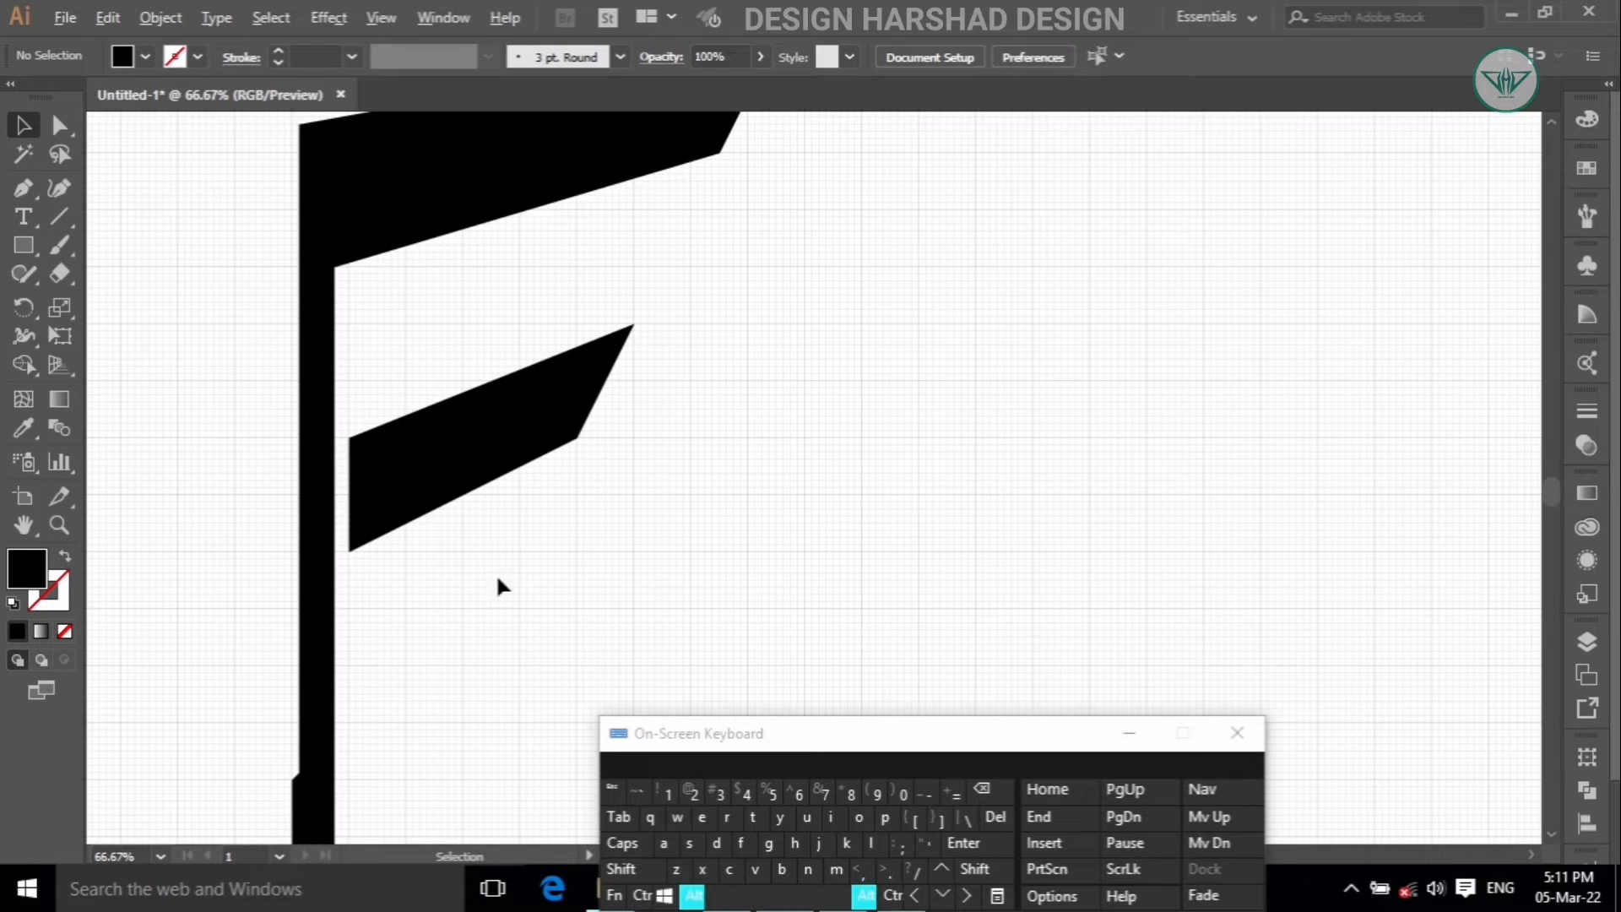
scroll(384, 532, down, 1)
scroll(384, 531, down, 1)
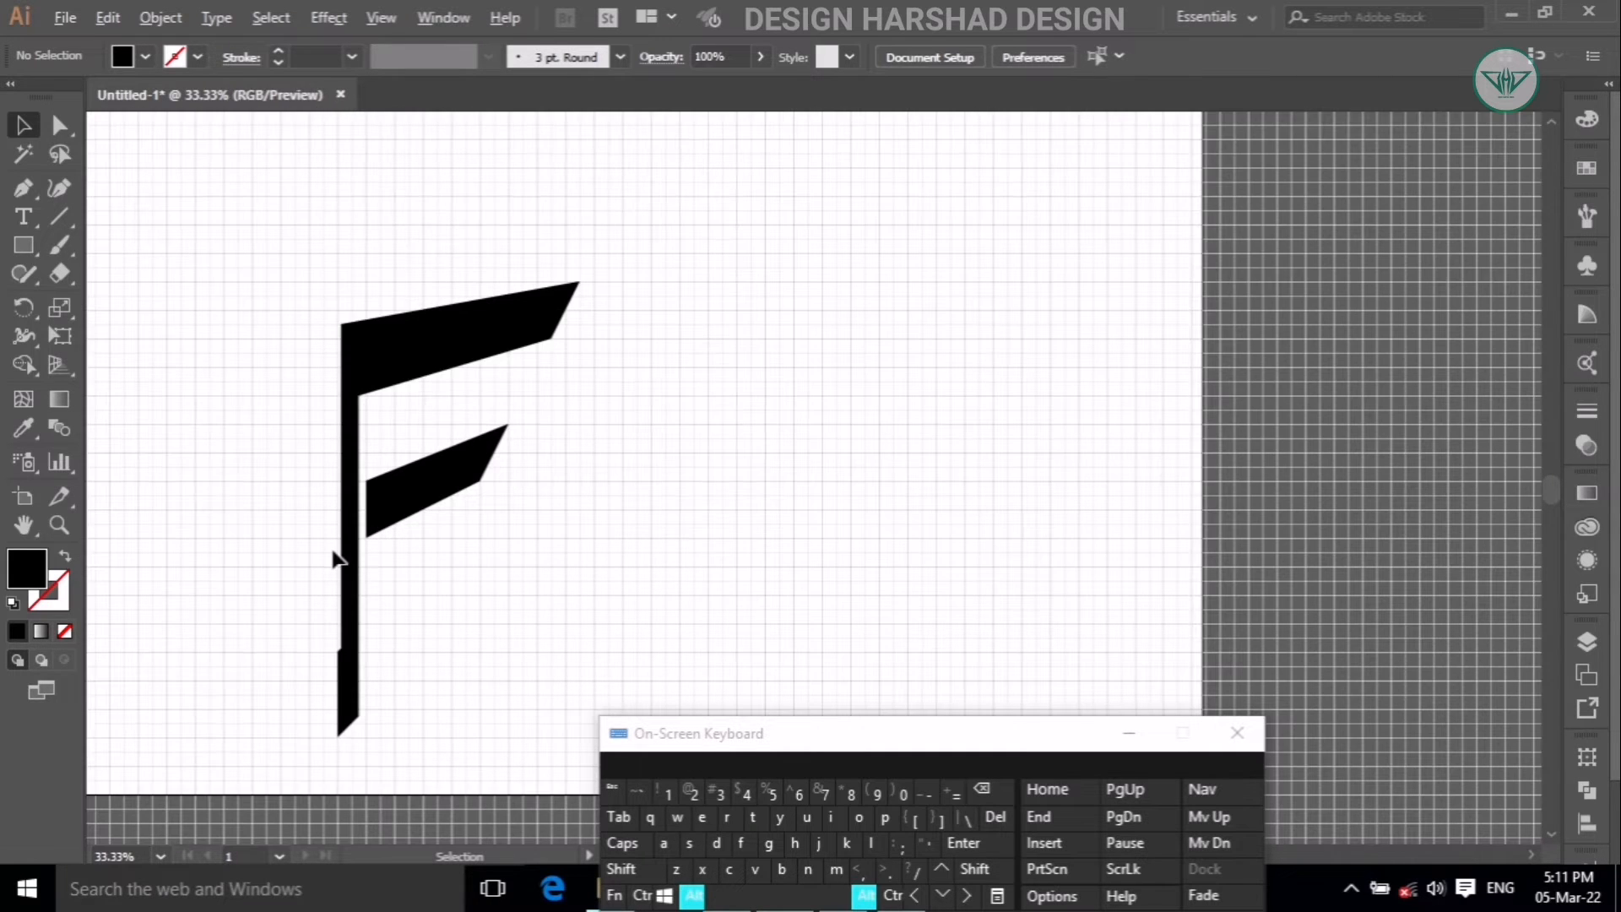
scroll(335, 558, up, 1)
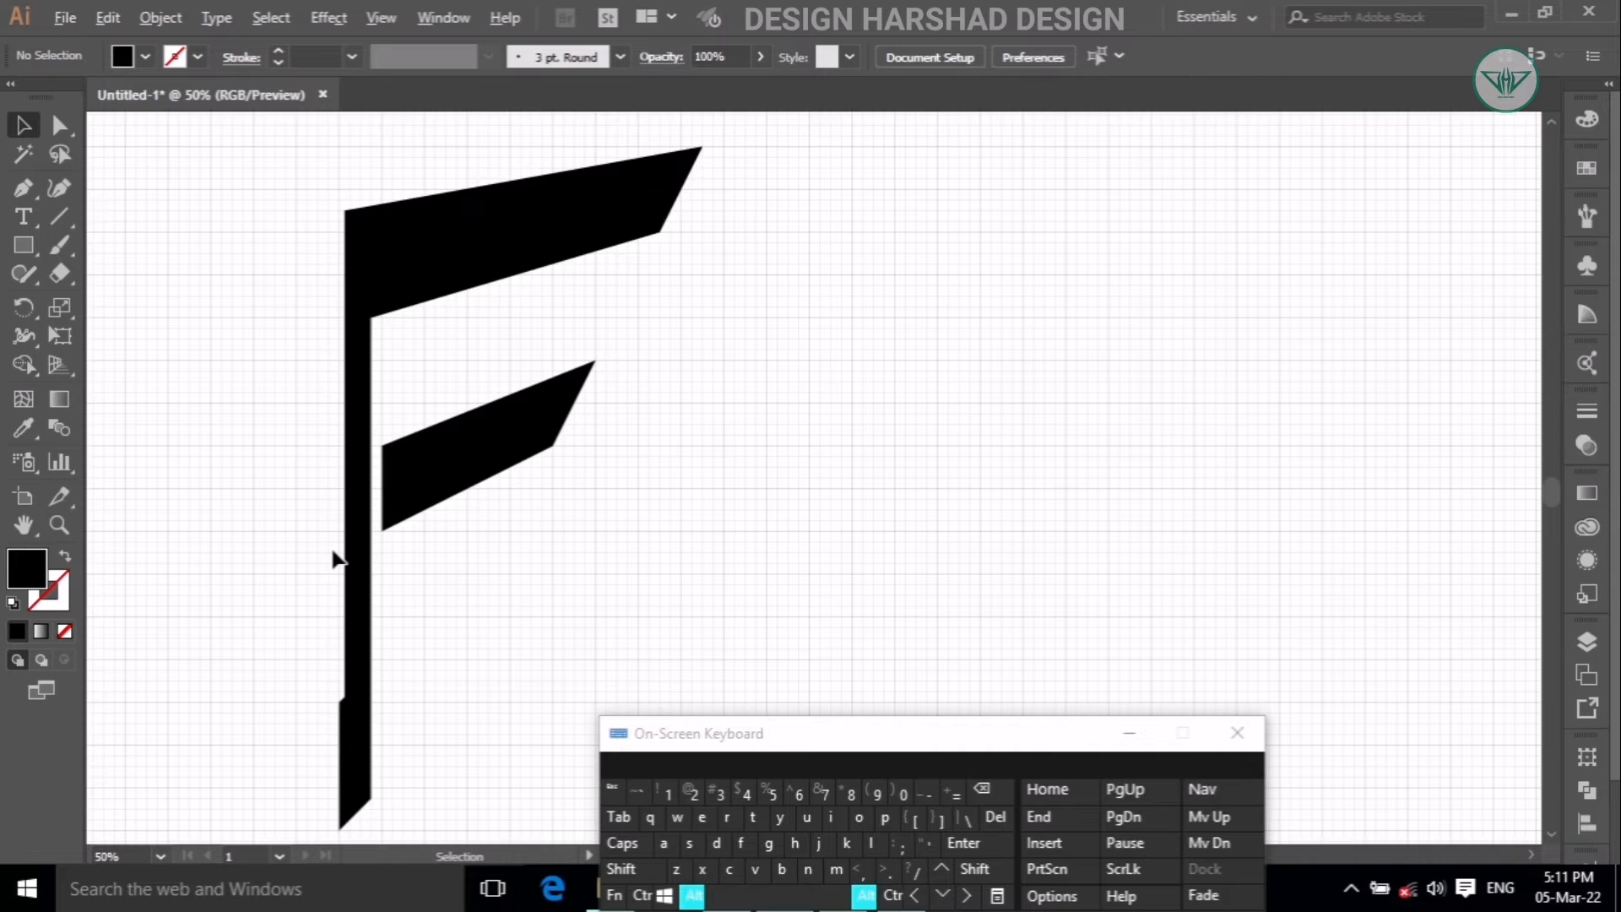
click(694, 895)
drag(485, 655, 238, 378)
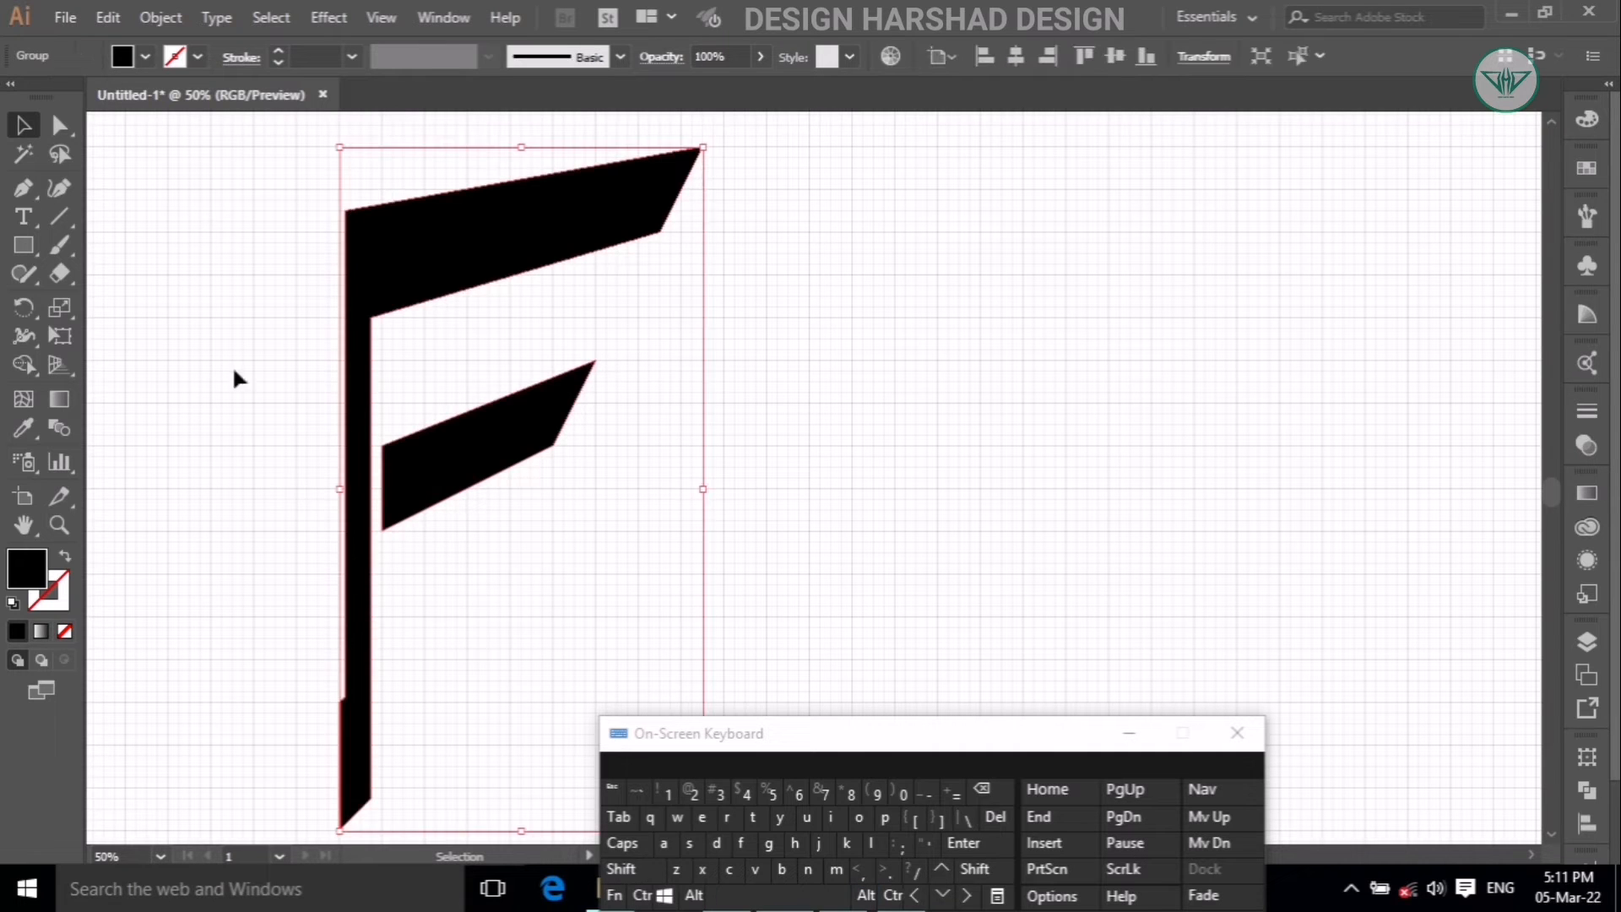
click(157, 18)
mouse_move(456, 16)
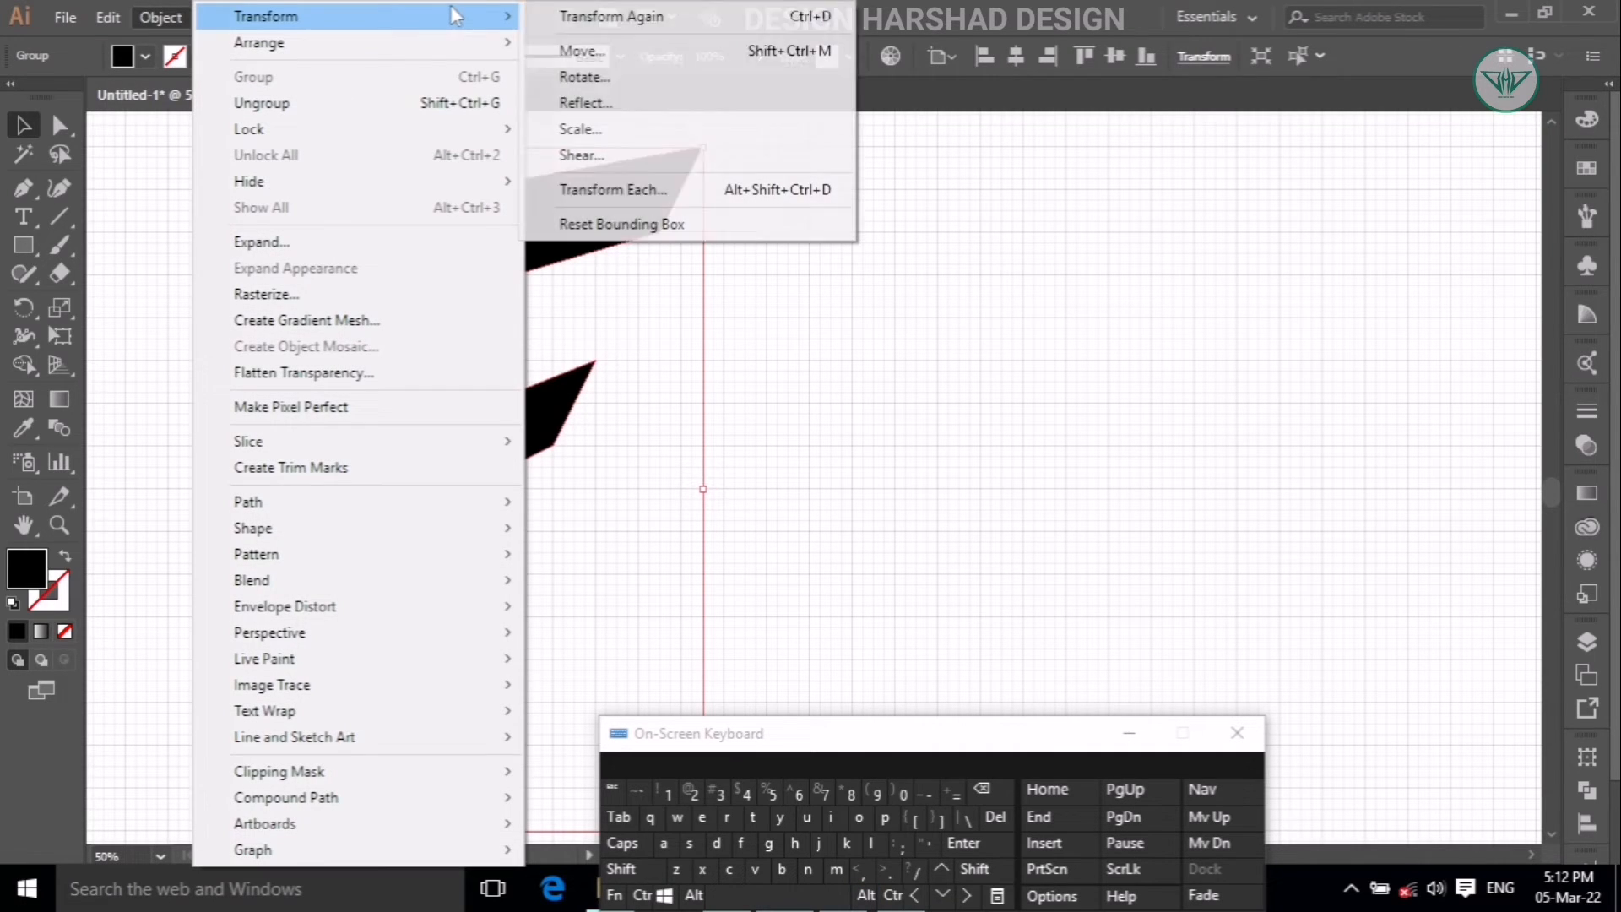
click(582, 103)
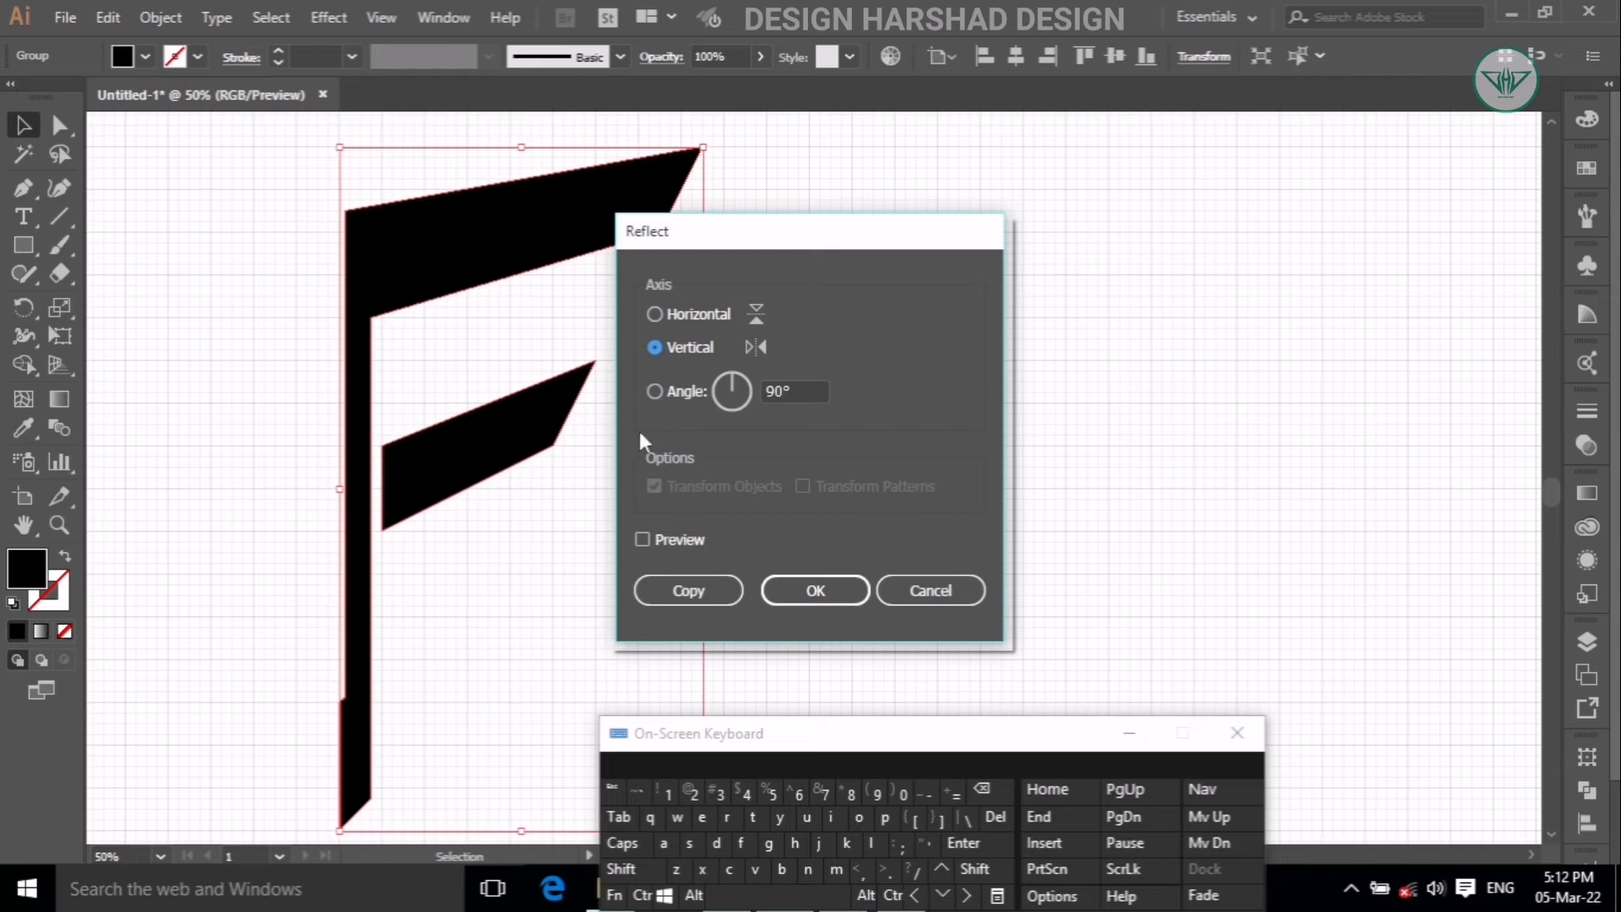
click(684, 591)
Move the mirrored copy to the outer side of the original stem, leaving a narrow gap between the two parallel stems.
scroll(675, 574, down, 2)
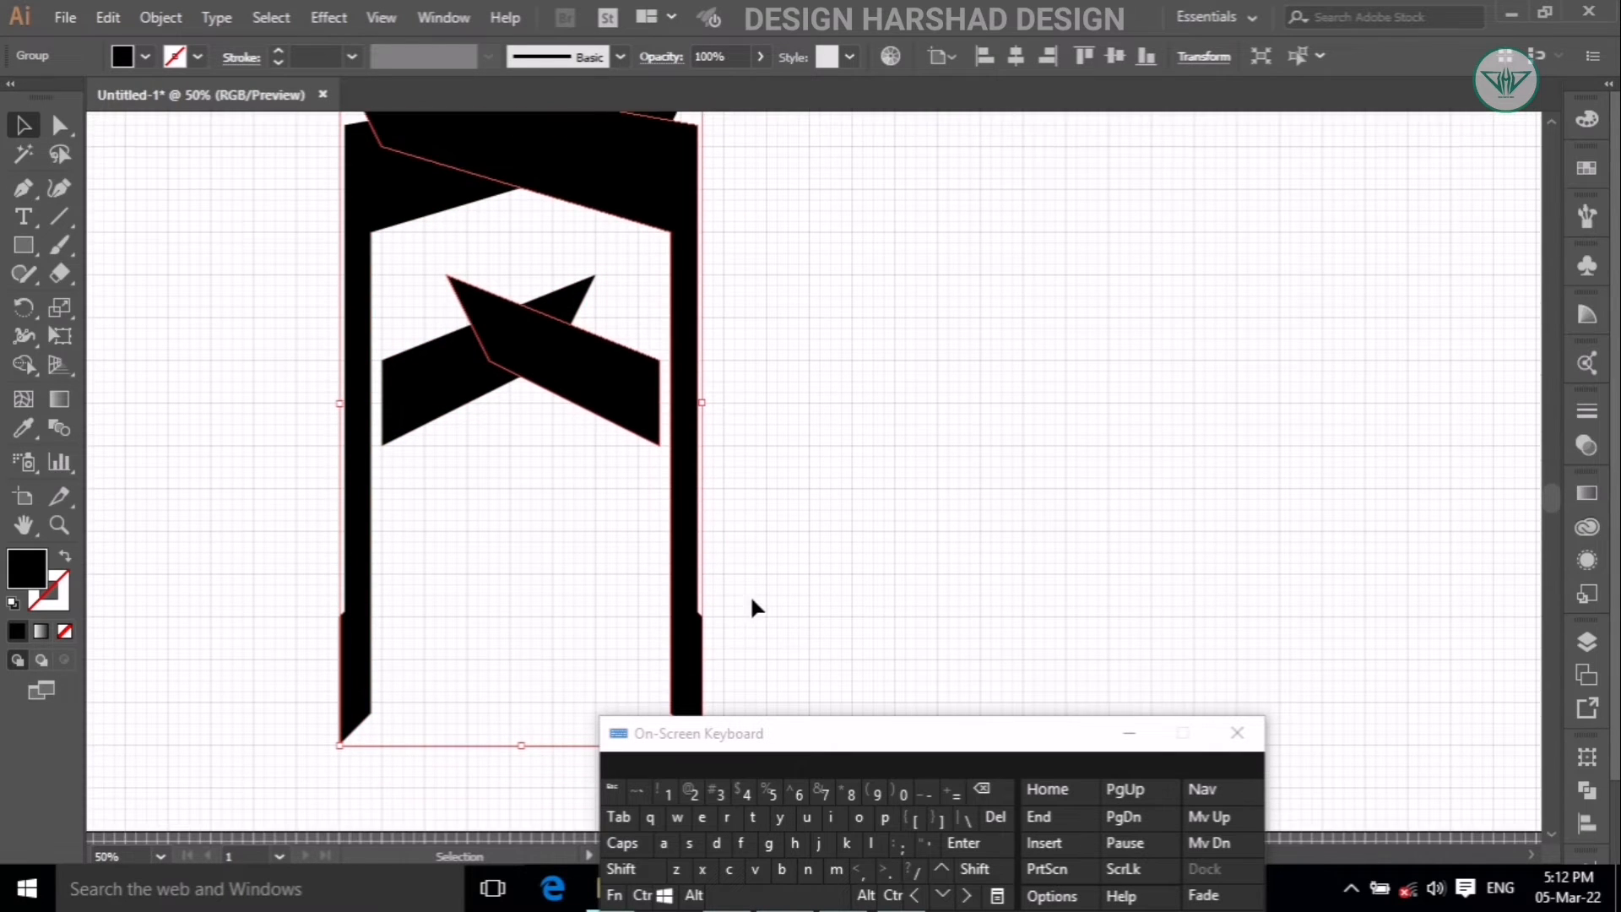
key(ctrl+shift+a)
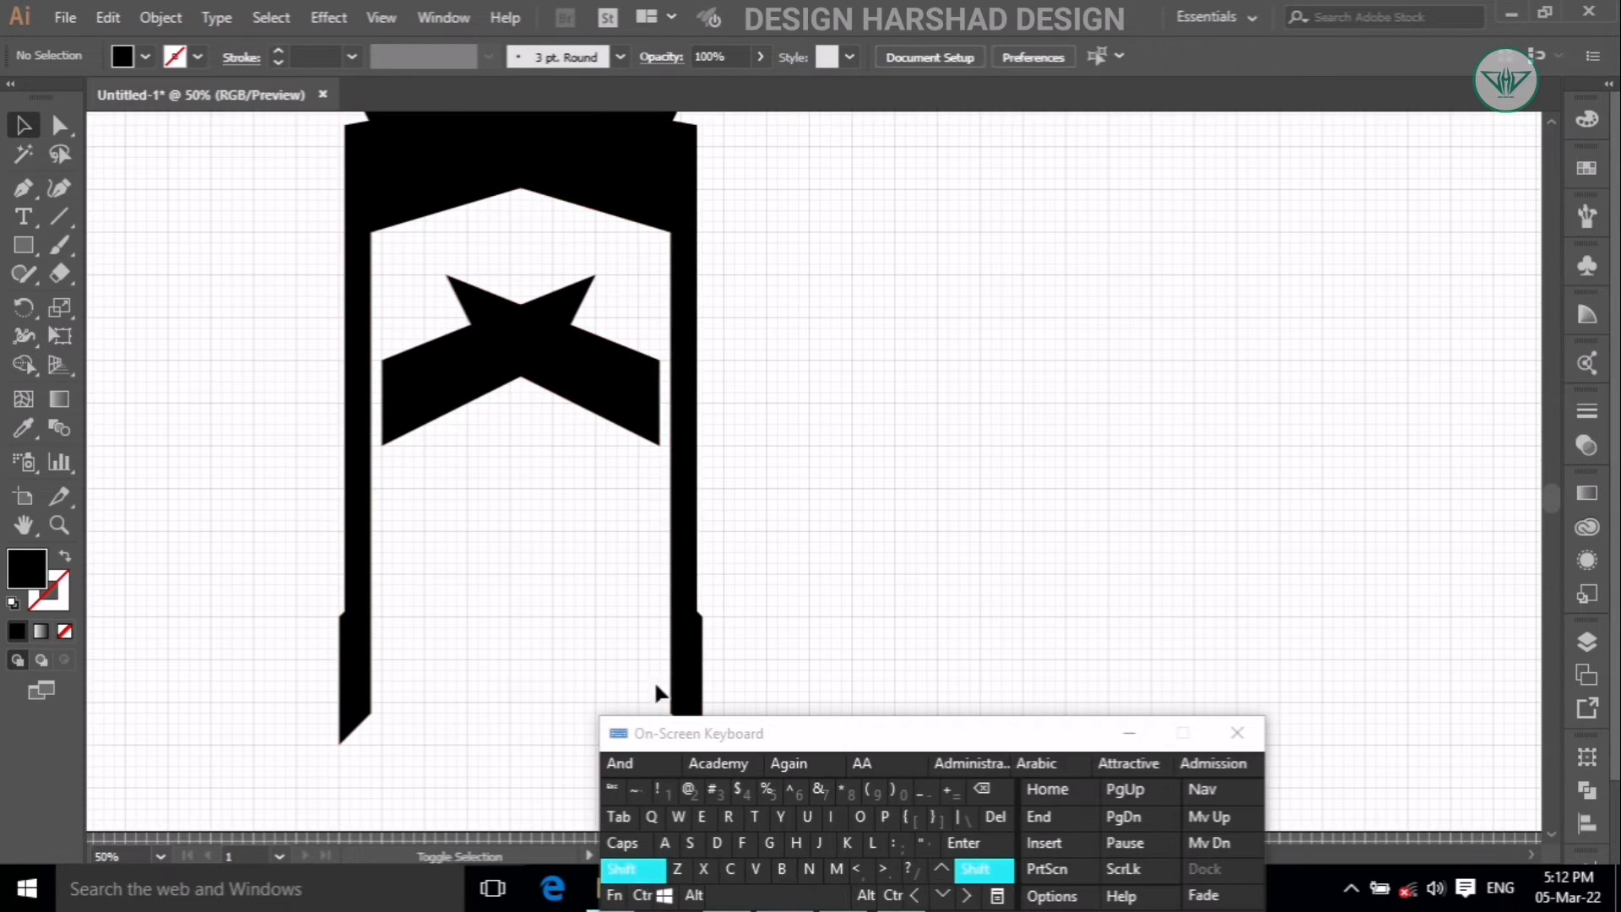
drag(683, 697, 311, 687)
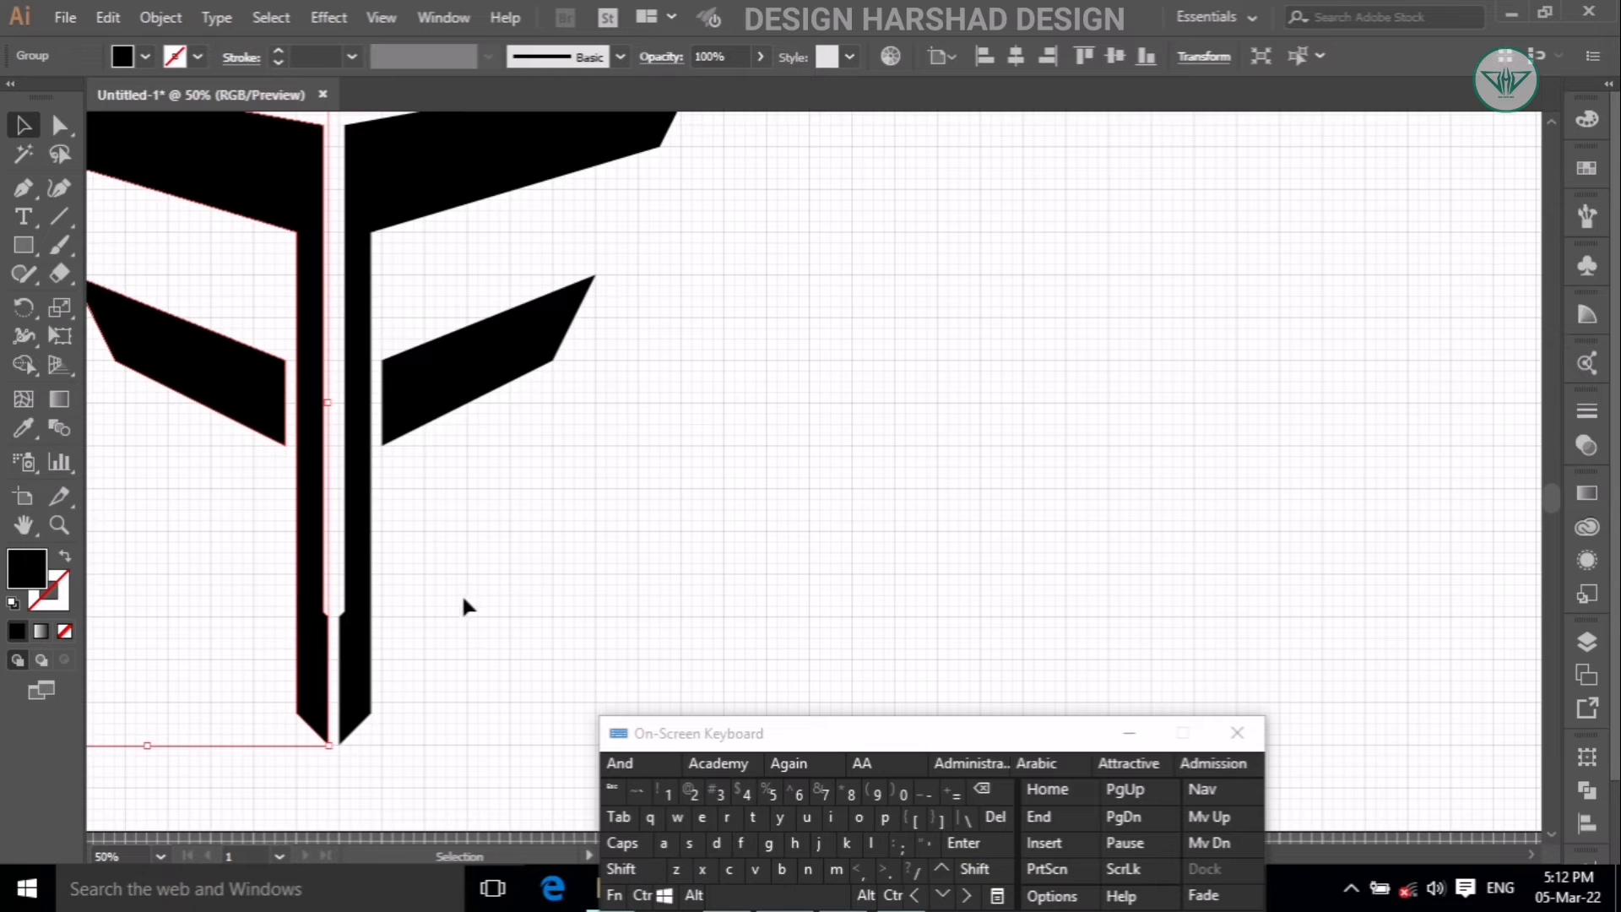
Select both mirrored halves of the mark and ungroup them into separate shapes.
scroll(464, 604, up, 2)
drag(466, 612, 235, 550)
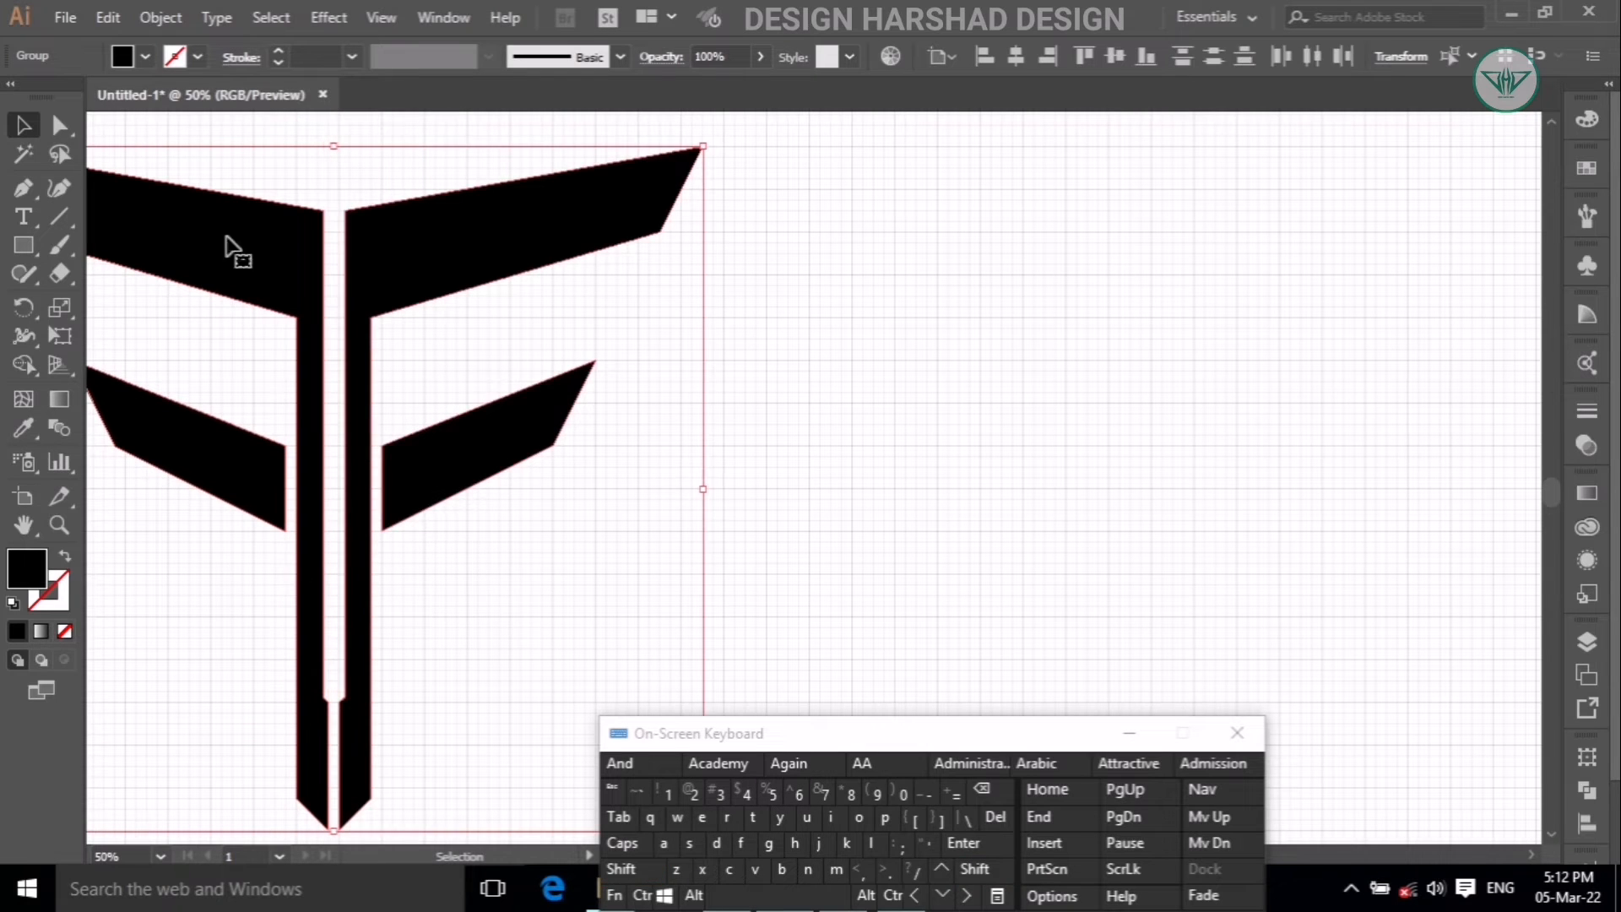
click(159, 18)
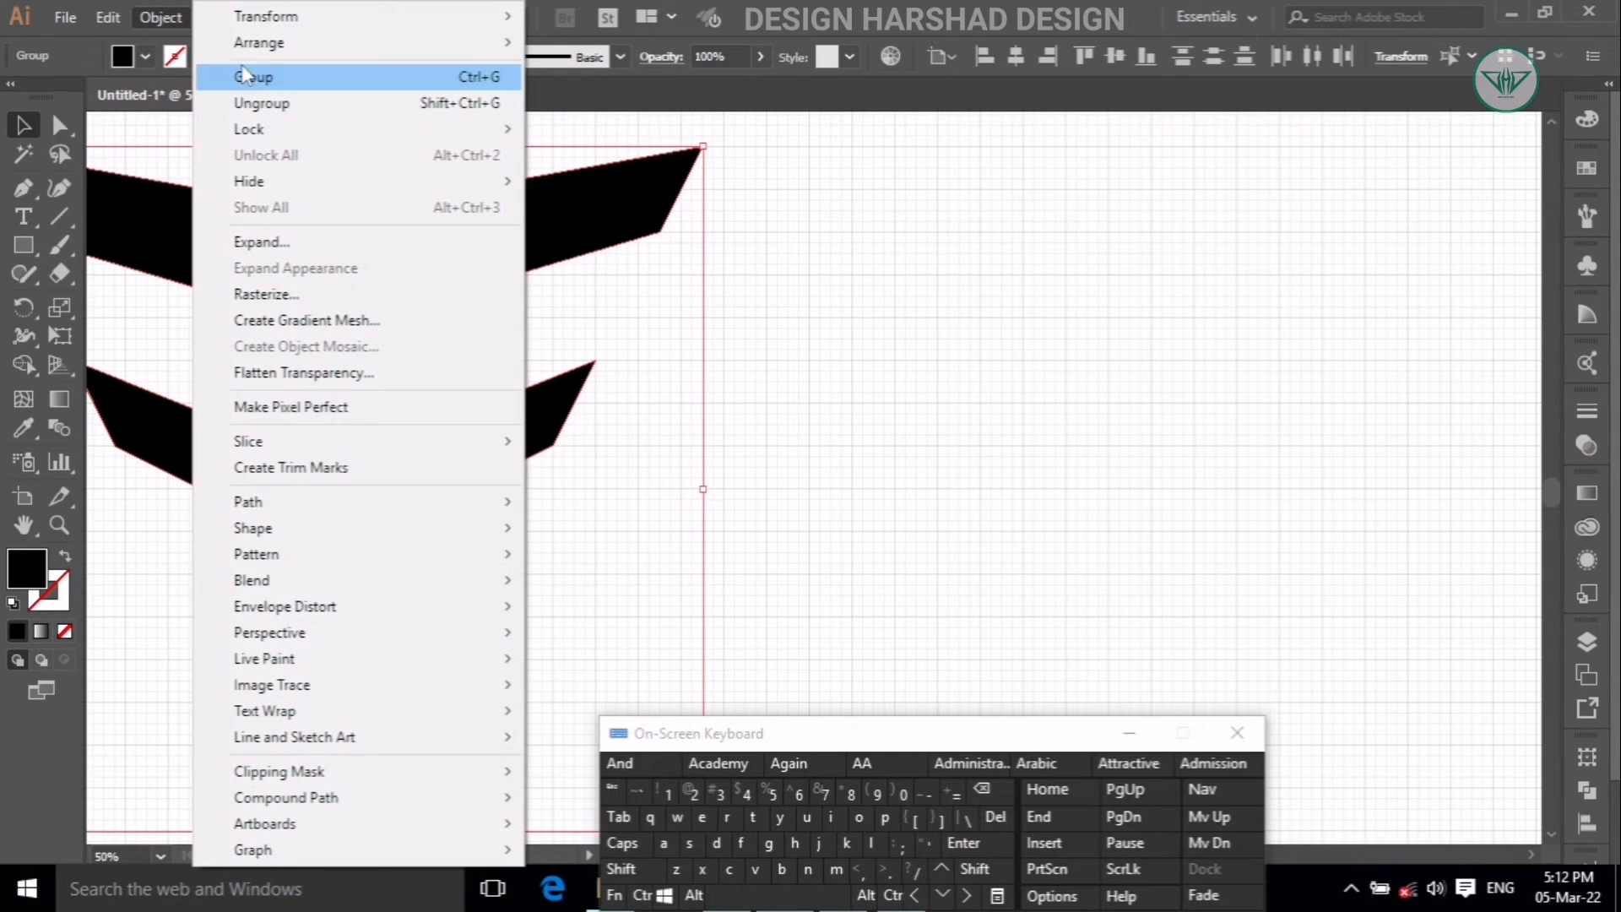
click(248, 110)
Fill the left stem shape and the right slanted bar with bright green.
drag(520, 478, 469, 389)
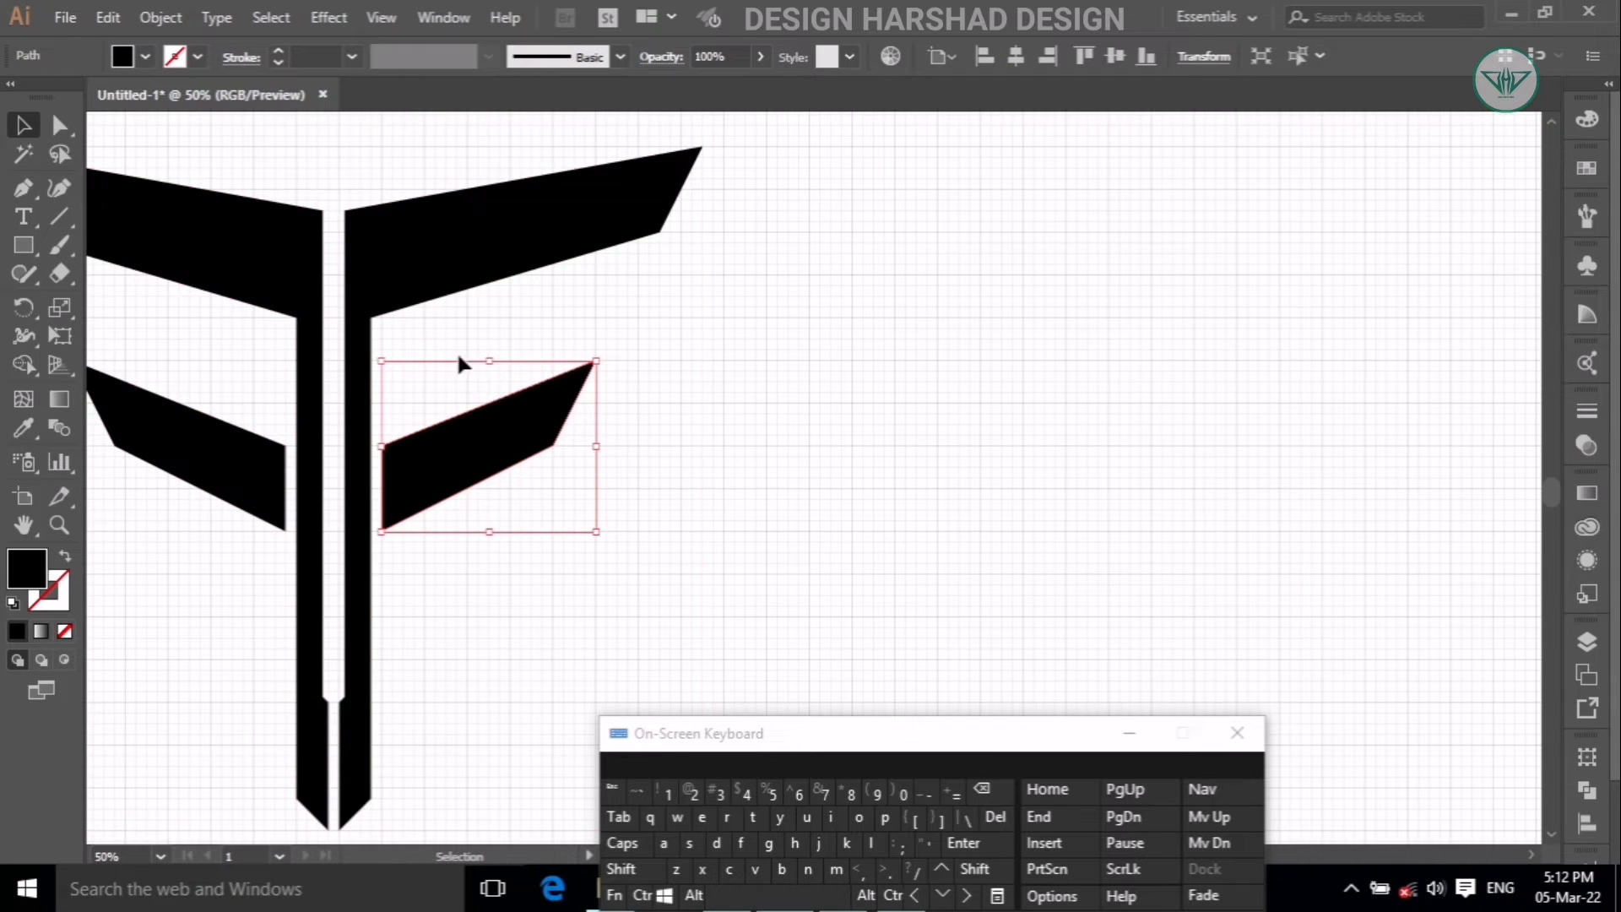
click(631, 870)
shift+click(282, 261)
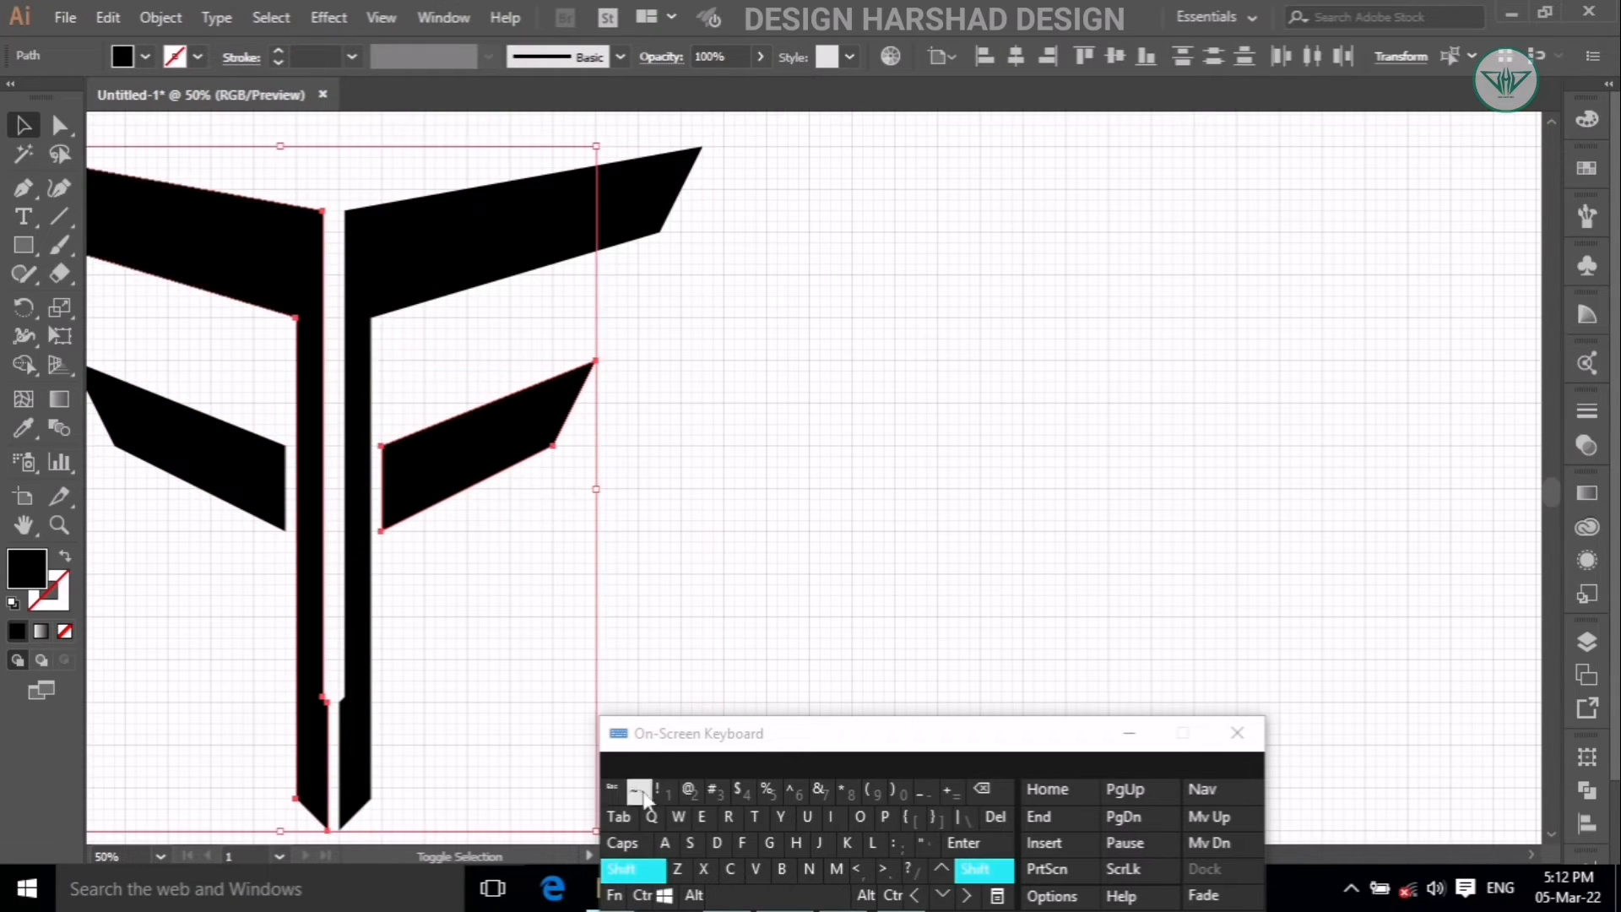
click(643, 878)
click(692, 895)
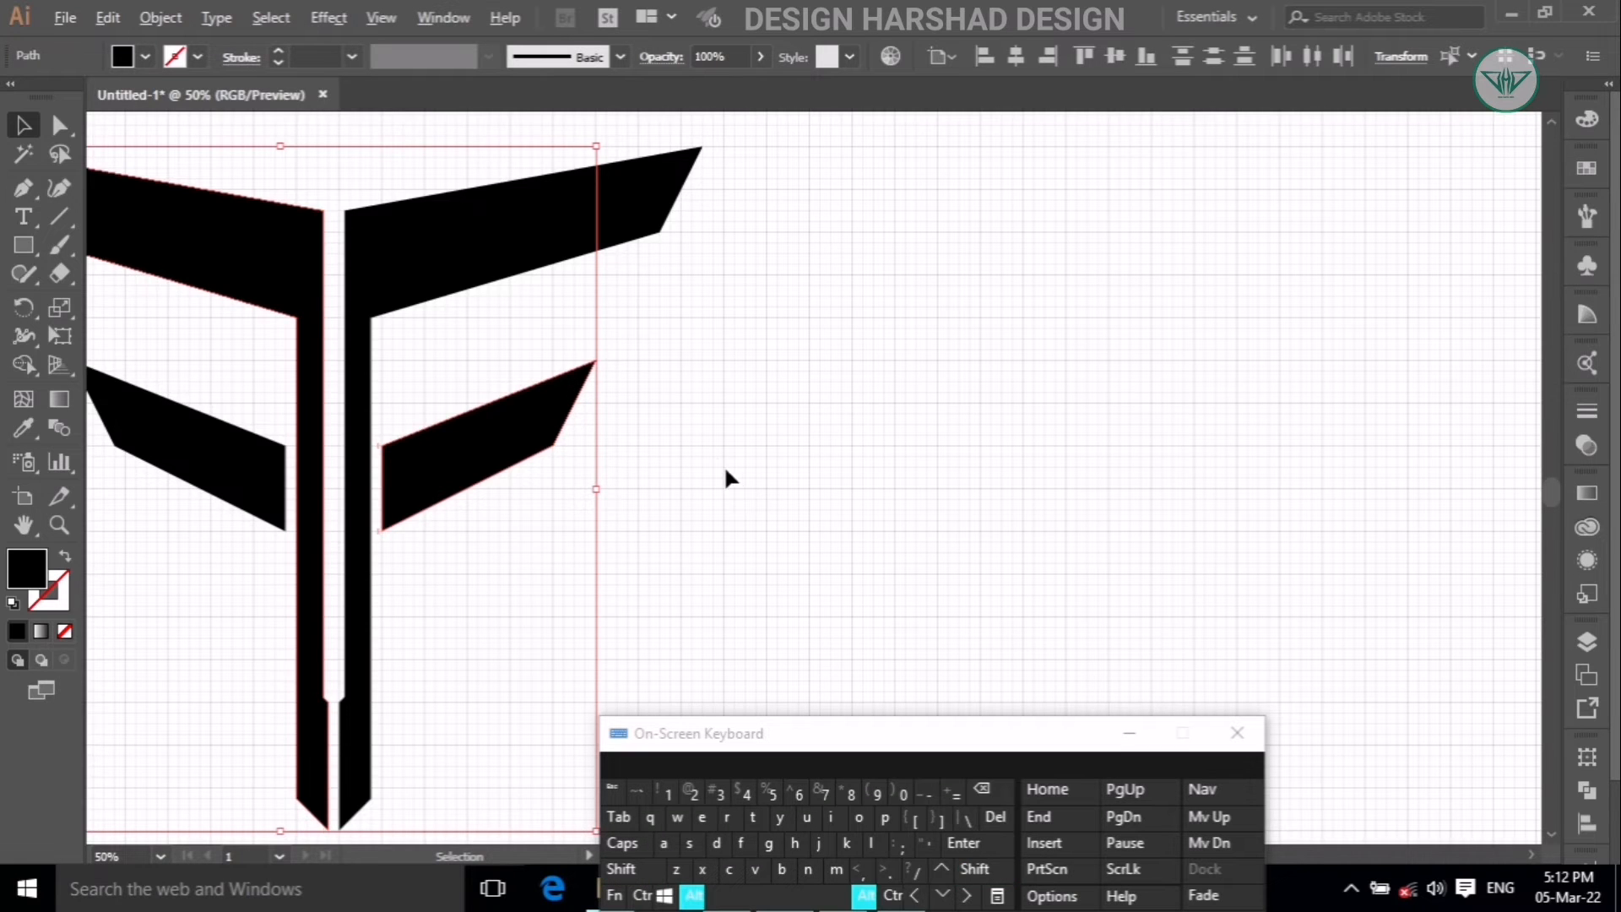
scroll(723, 464, down, 1)
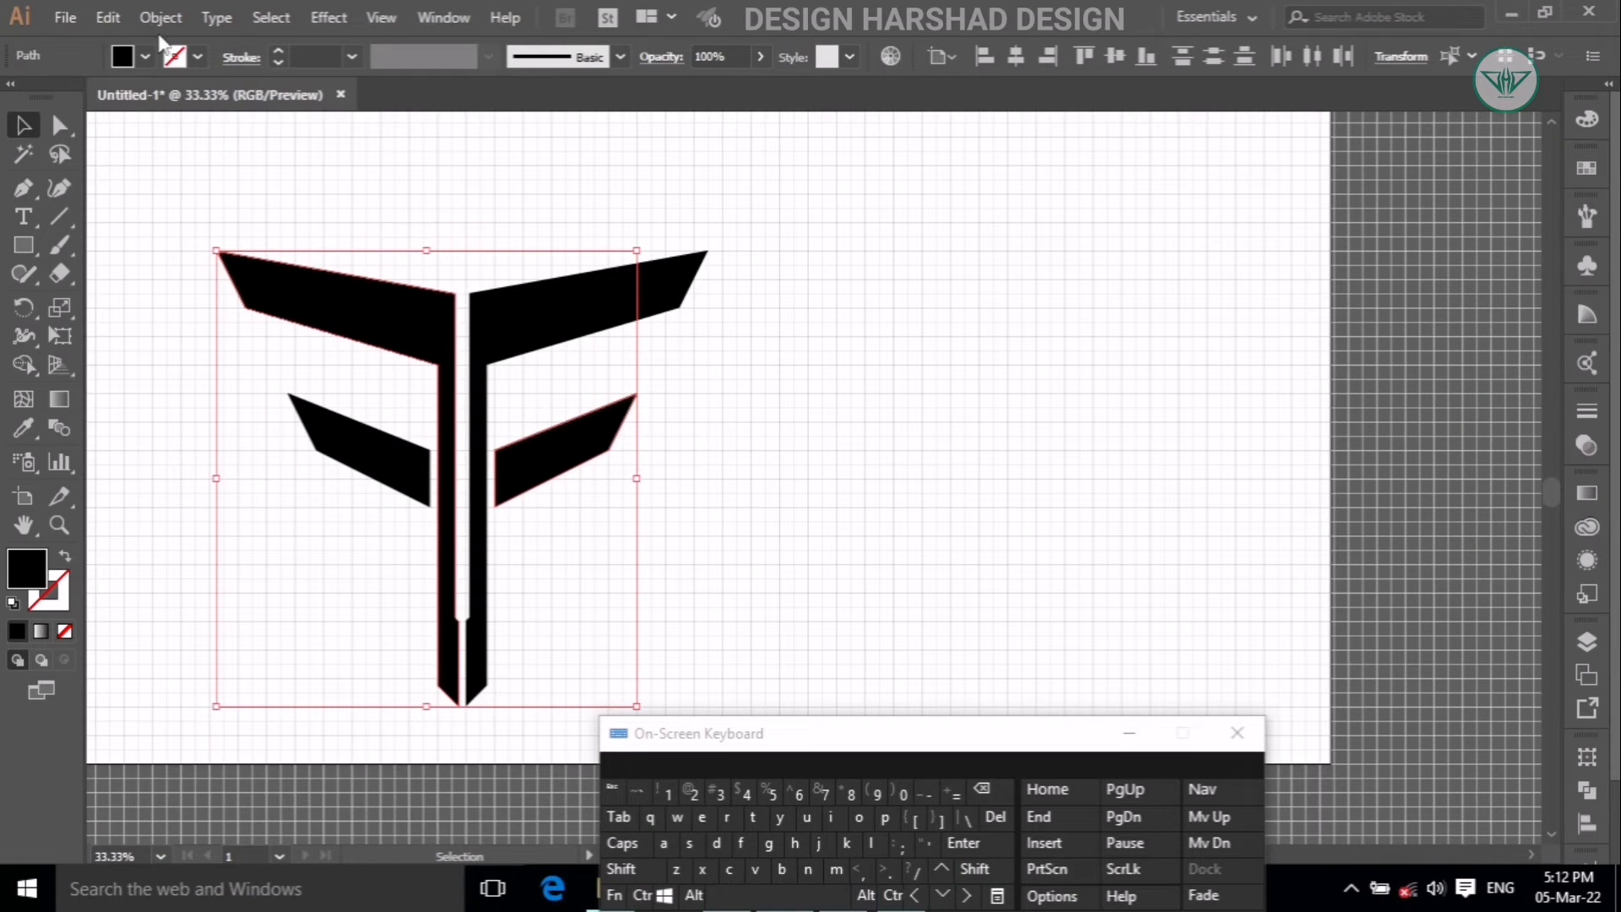
click(145, 56)
click(116, 99)
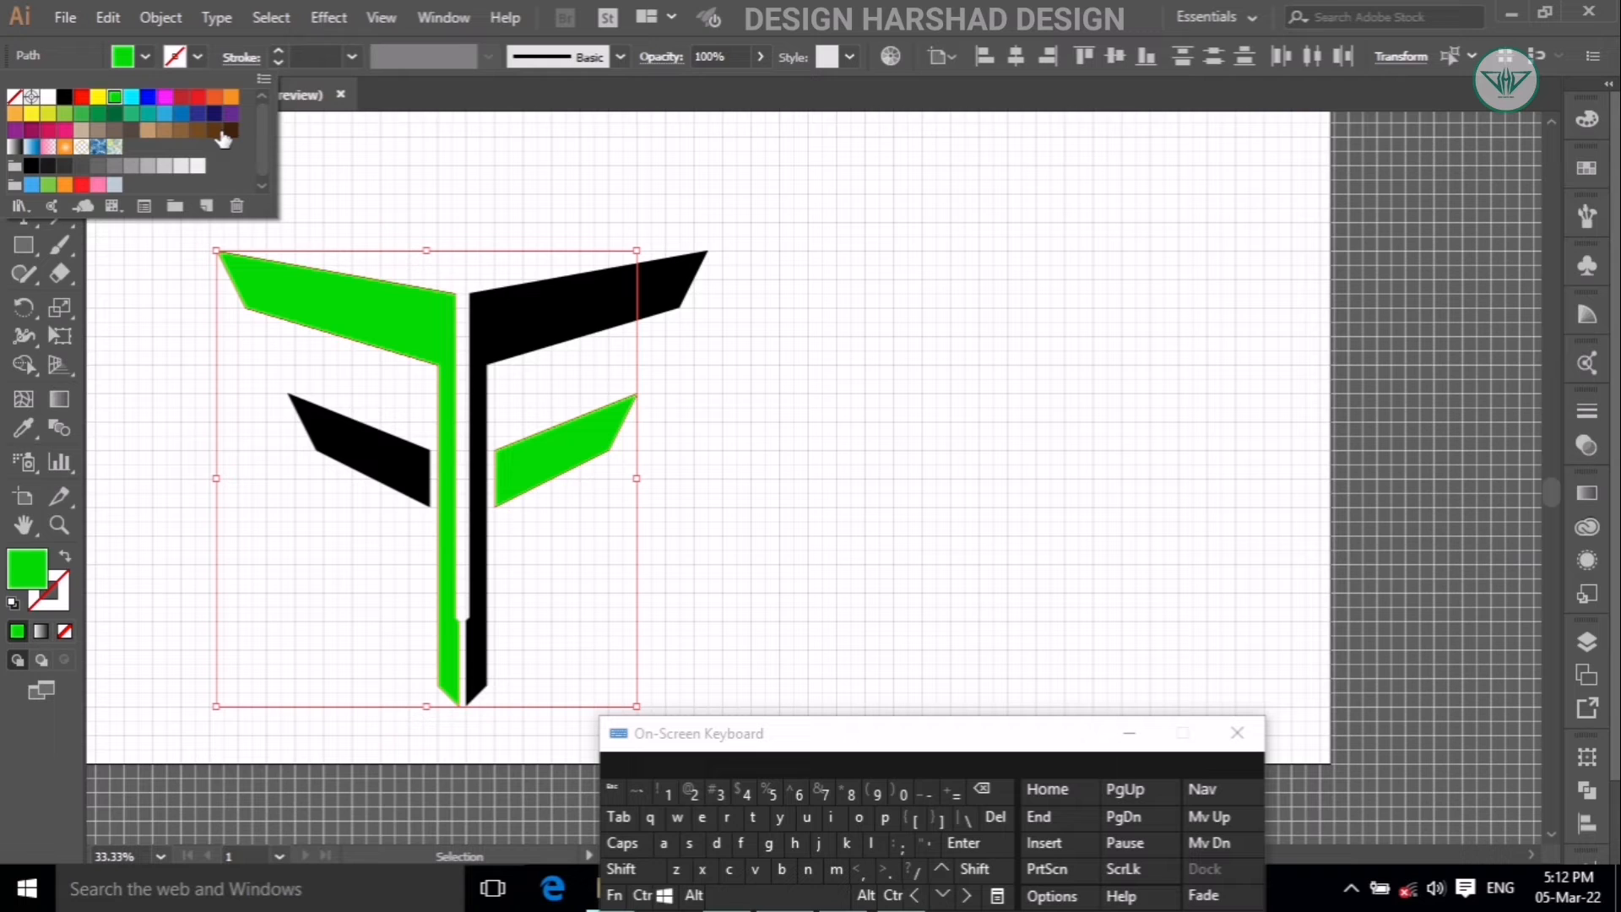
click(142, 55)
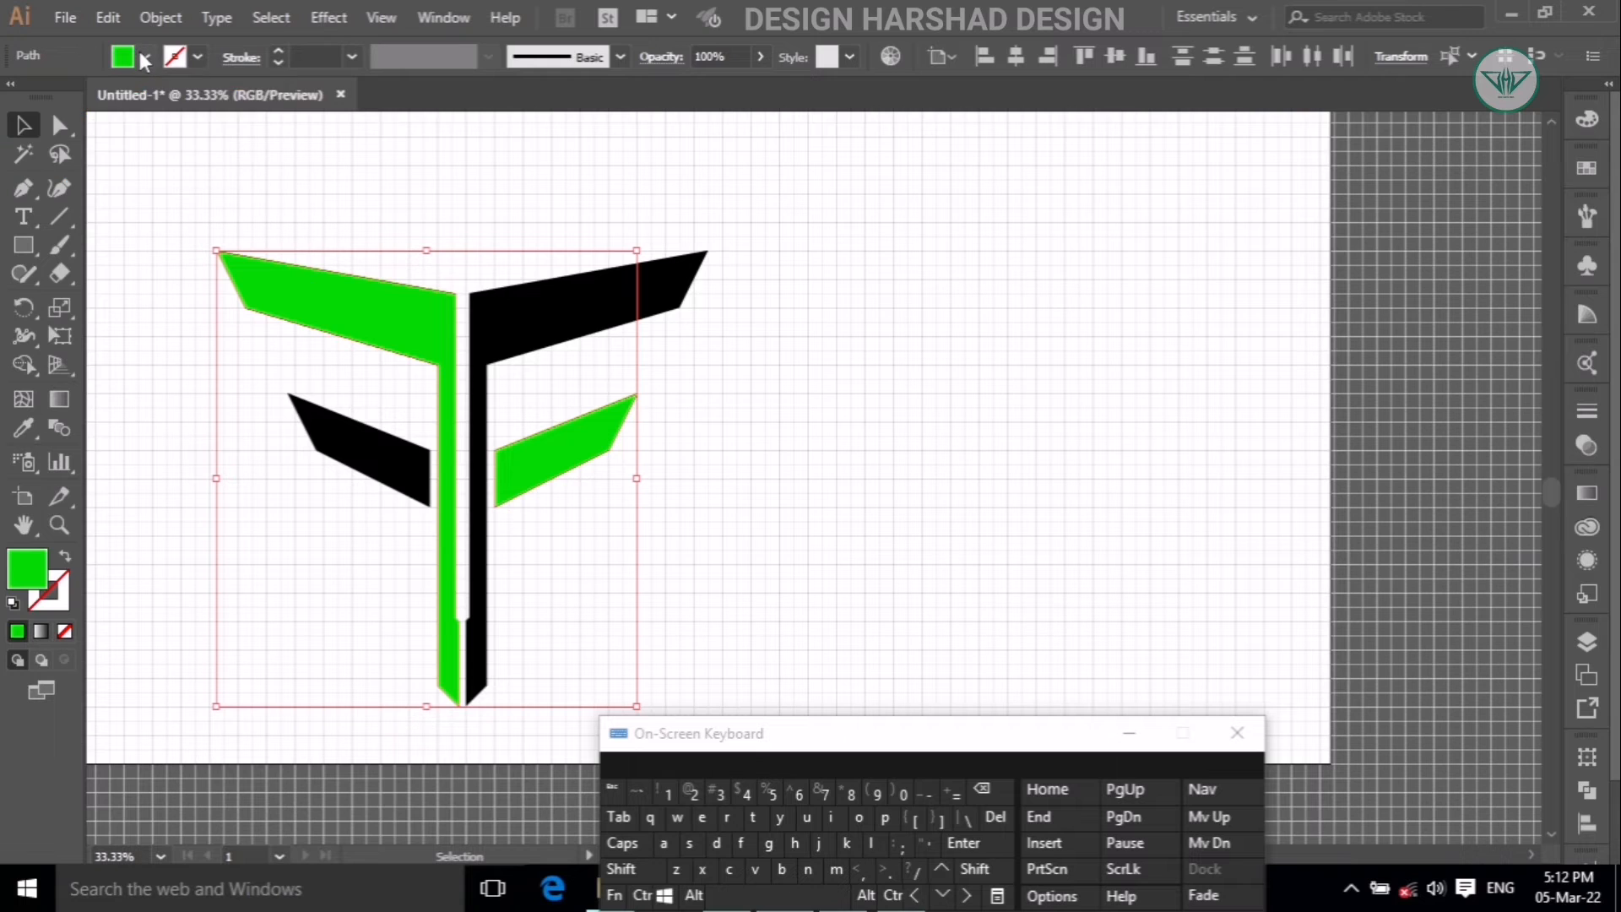
Fill the right stem shape and the left slanted bar with dark gray, and deselect them.
click(622, 868)
drag(576, 570, 310, 350)
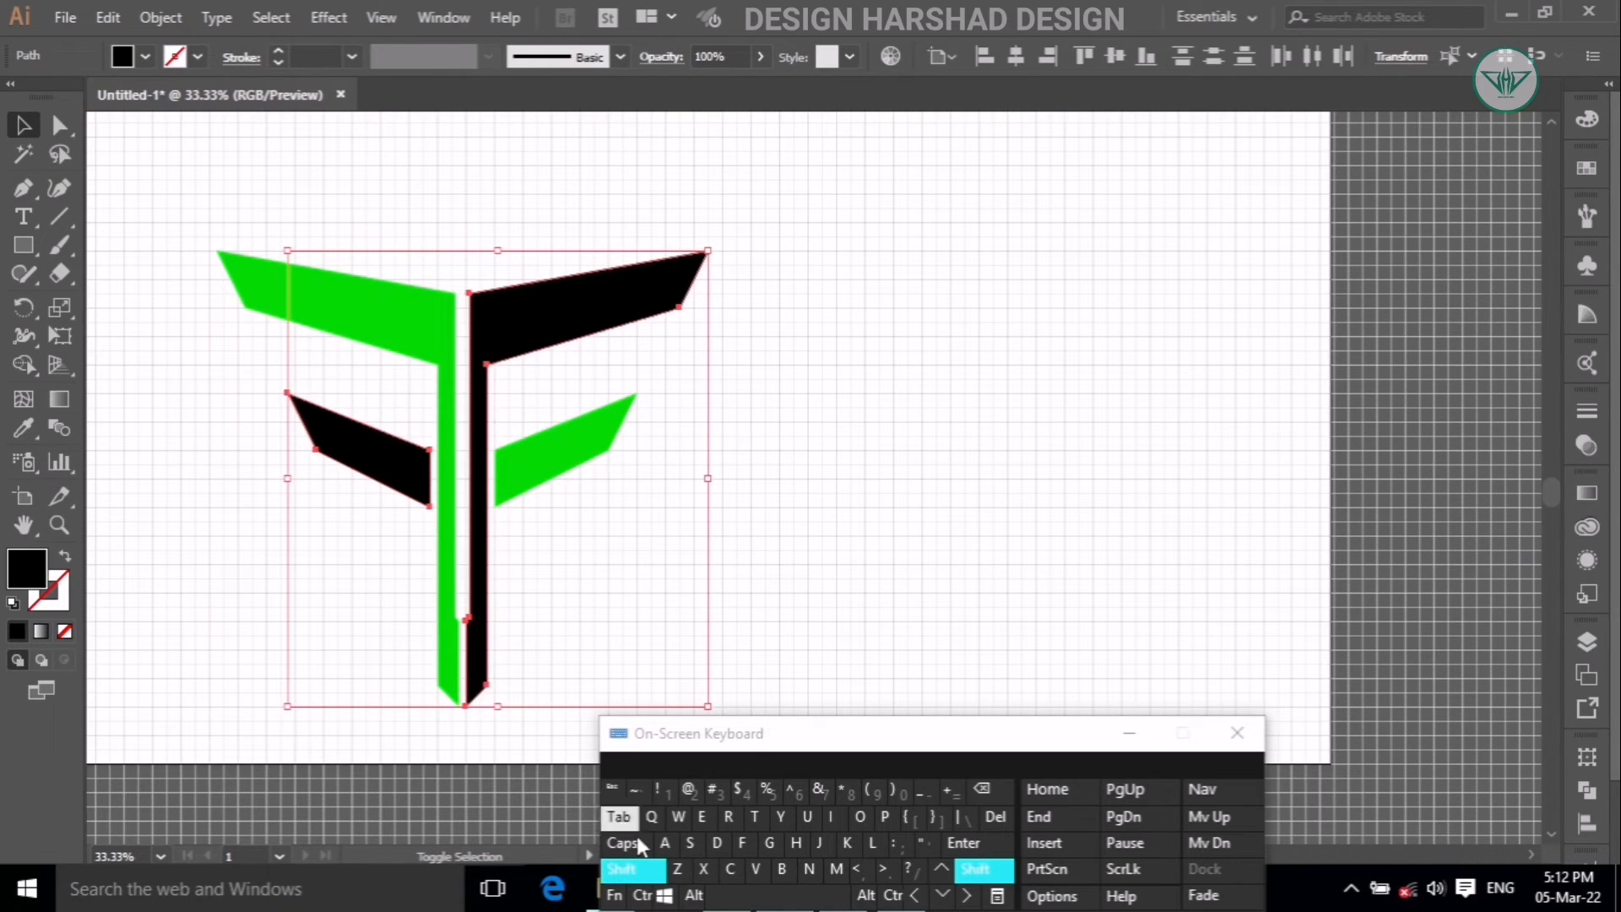
click(146, 58)
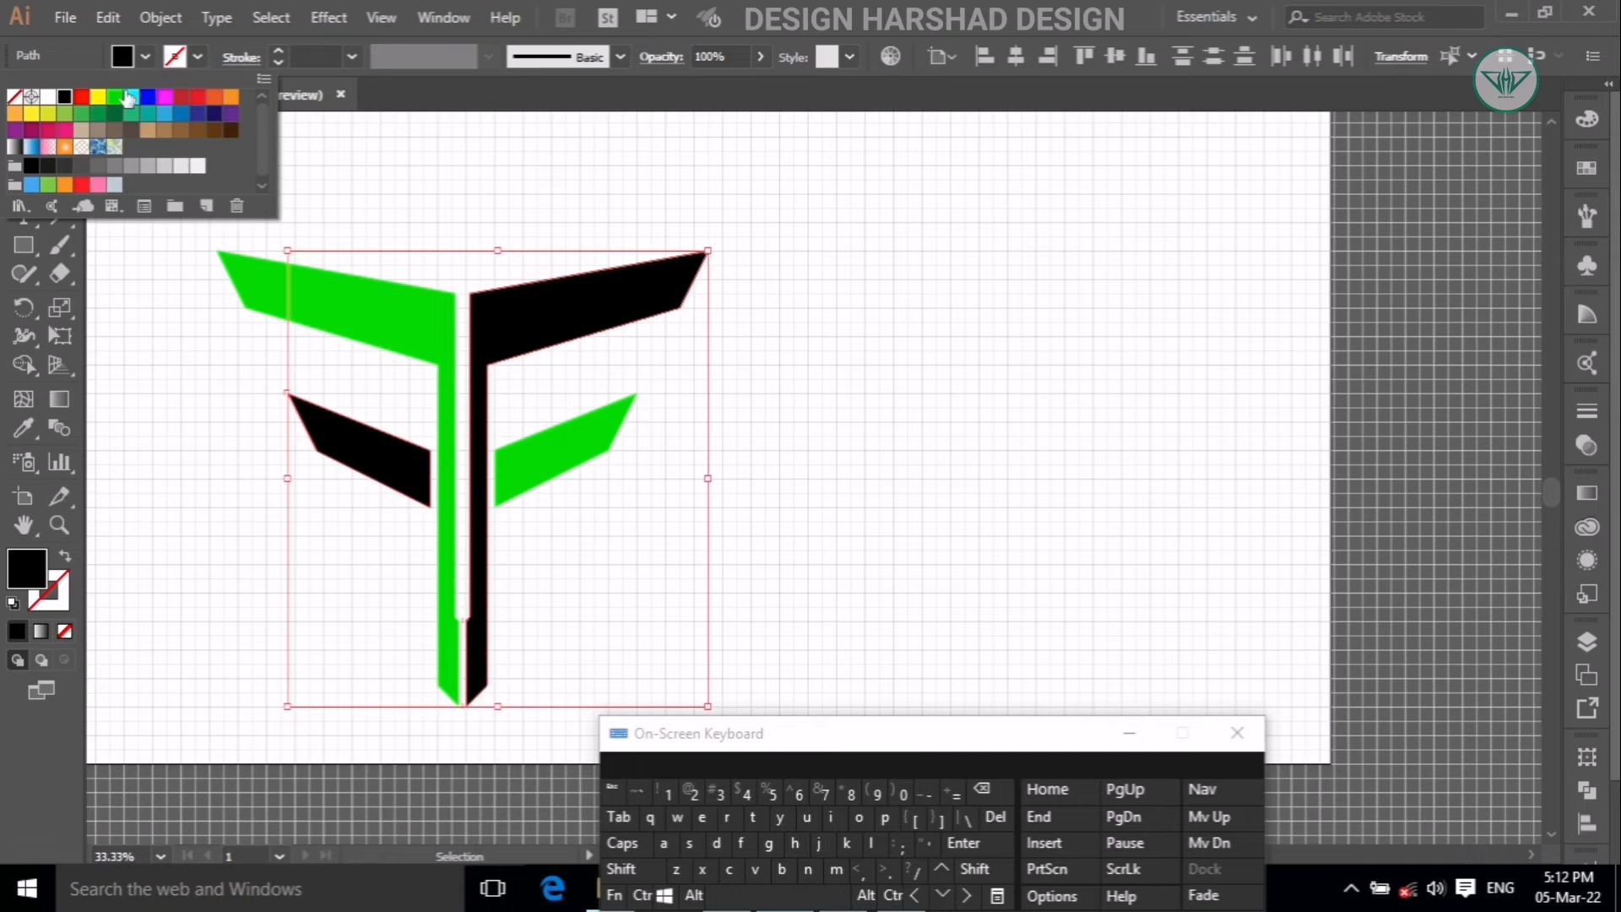
click(62, 165)
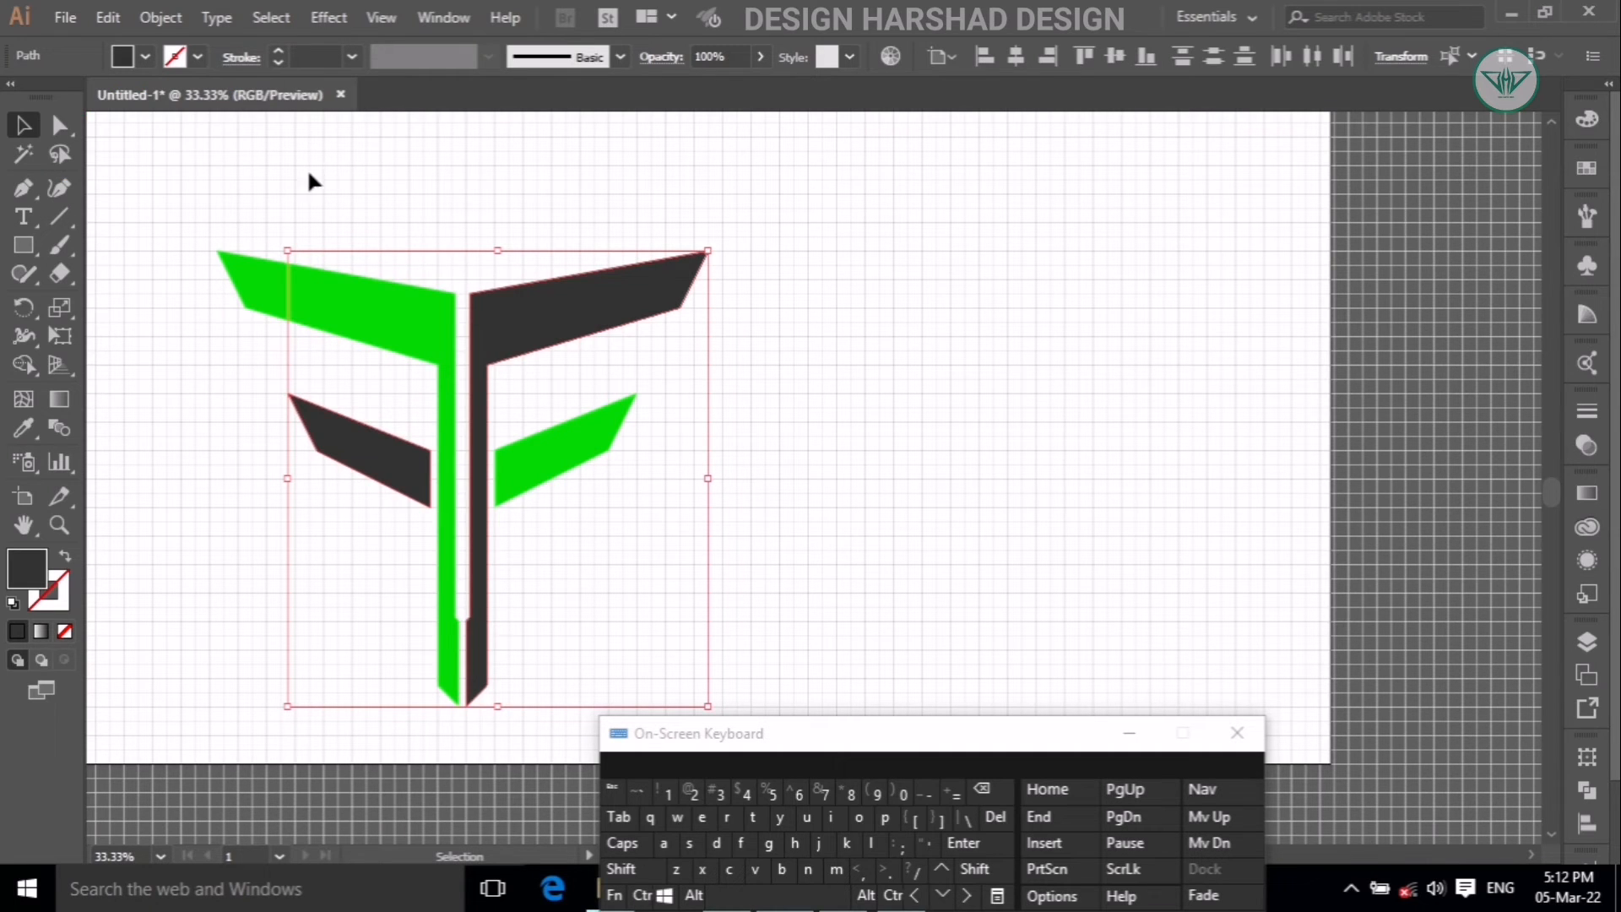
mouse_move(307, 173)
mouse_down()
mouse_move(563, 499)
mouse_move(396, 157)
mouse_up()
Hide the document grid and turn off Snap to Grid.
click(380, 17)
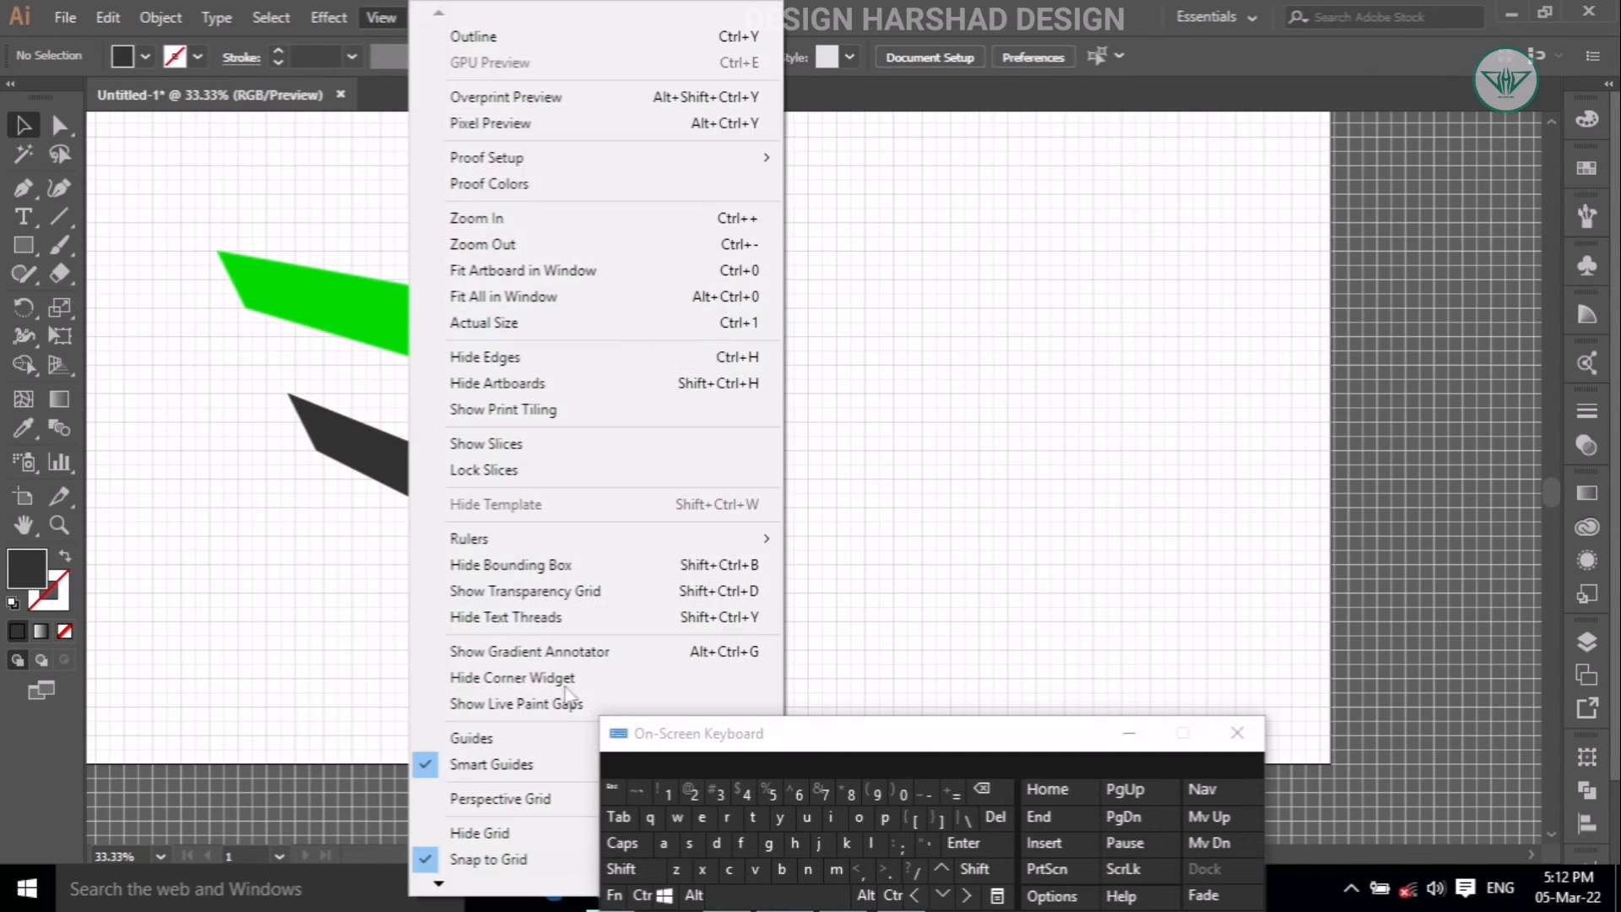
click(456, 839)
click(388, 20)
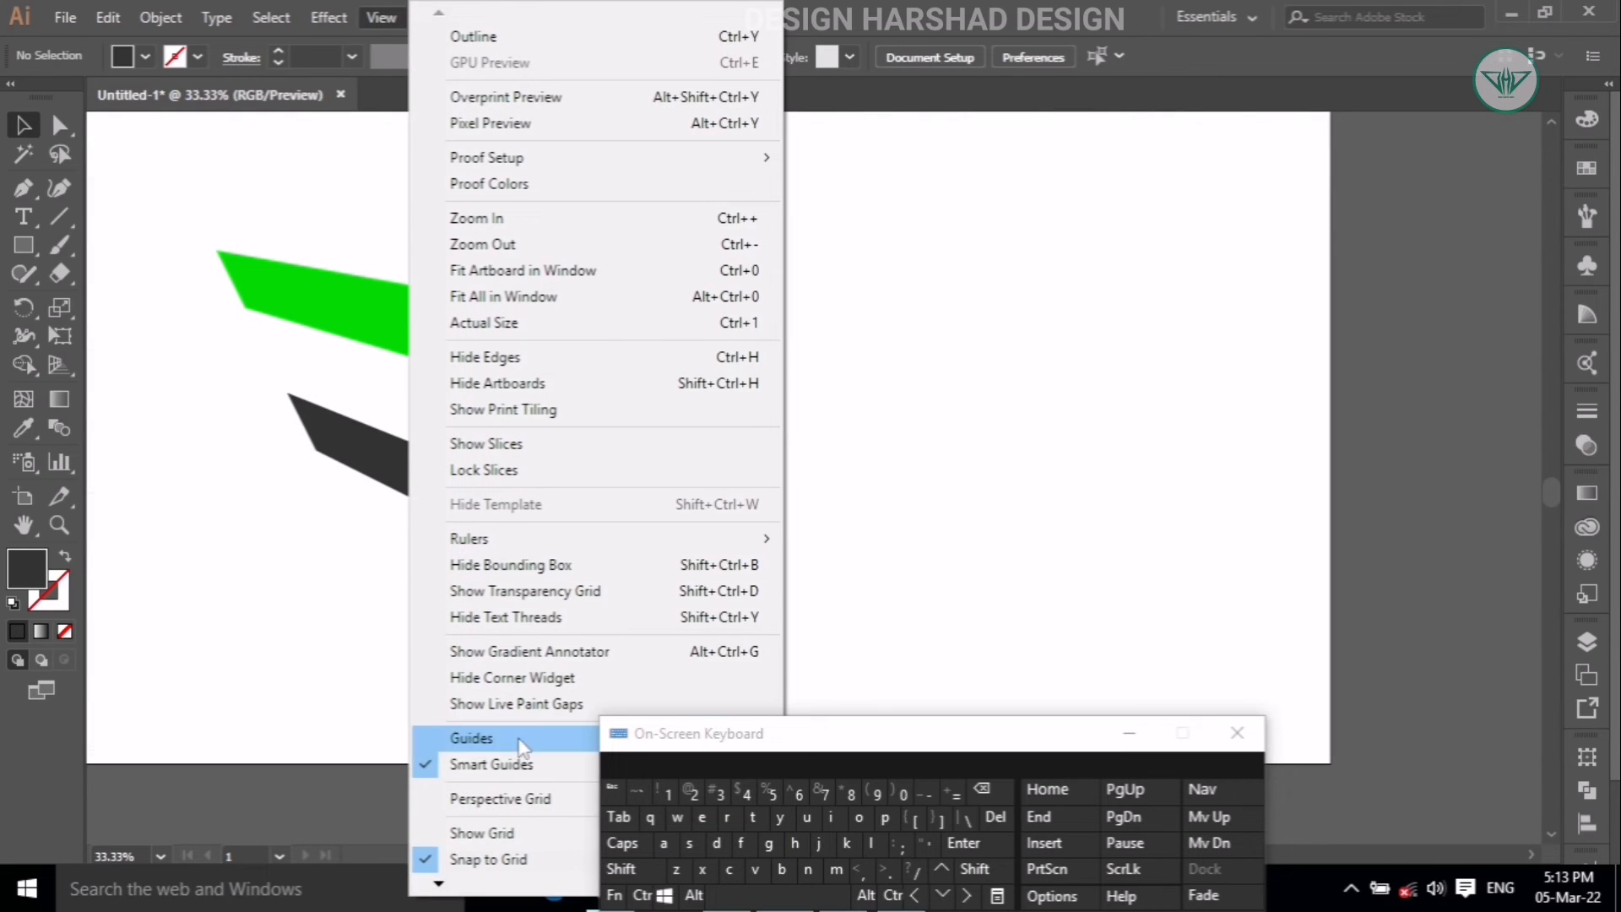
click(517, 860)
Group all four green and gray pieces of the logo and copy the group.
drag(346, 216, 598, 550)
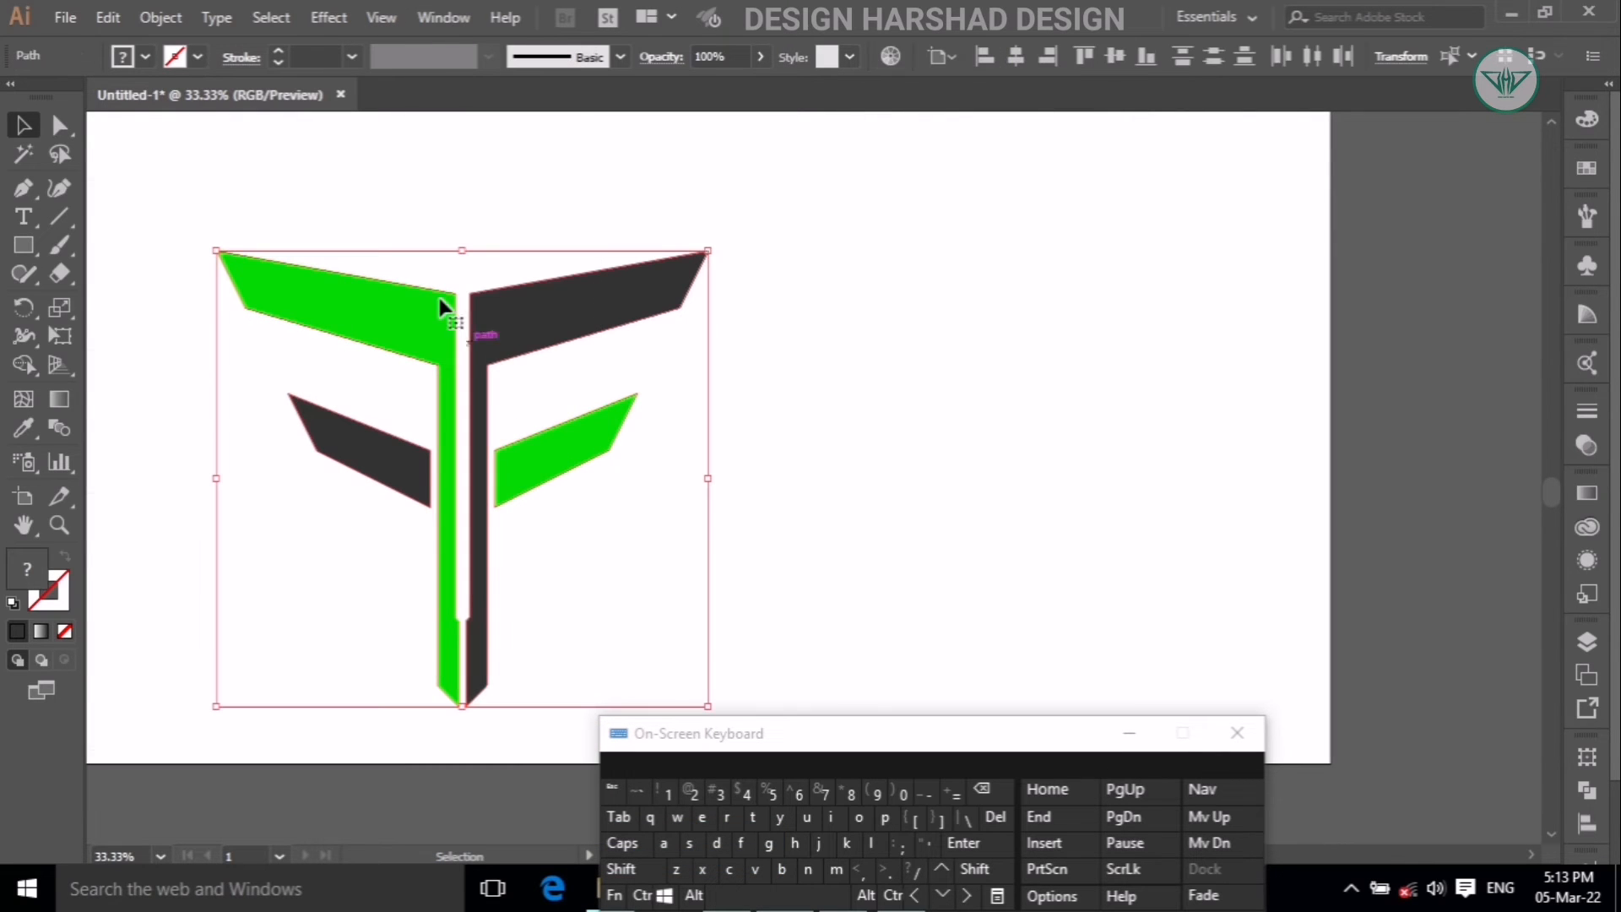
click(158, 19)
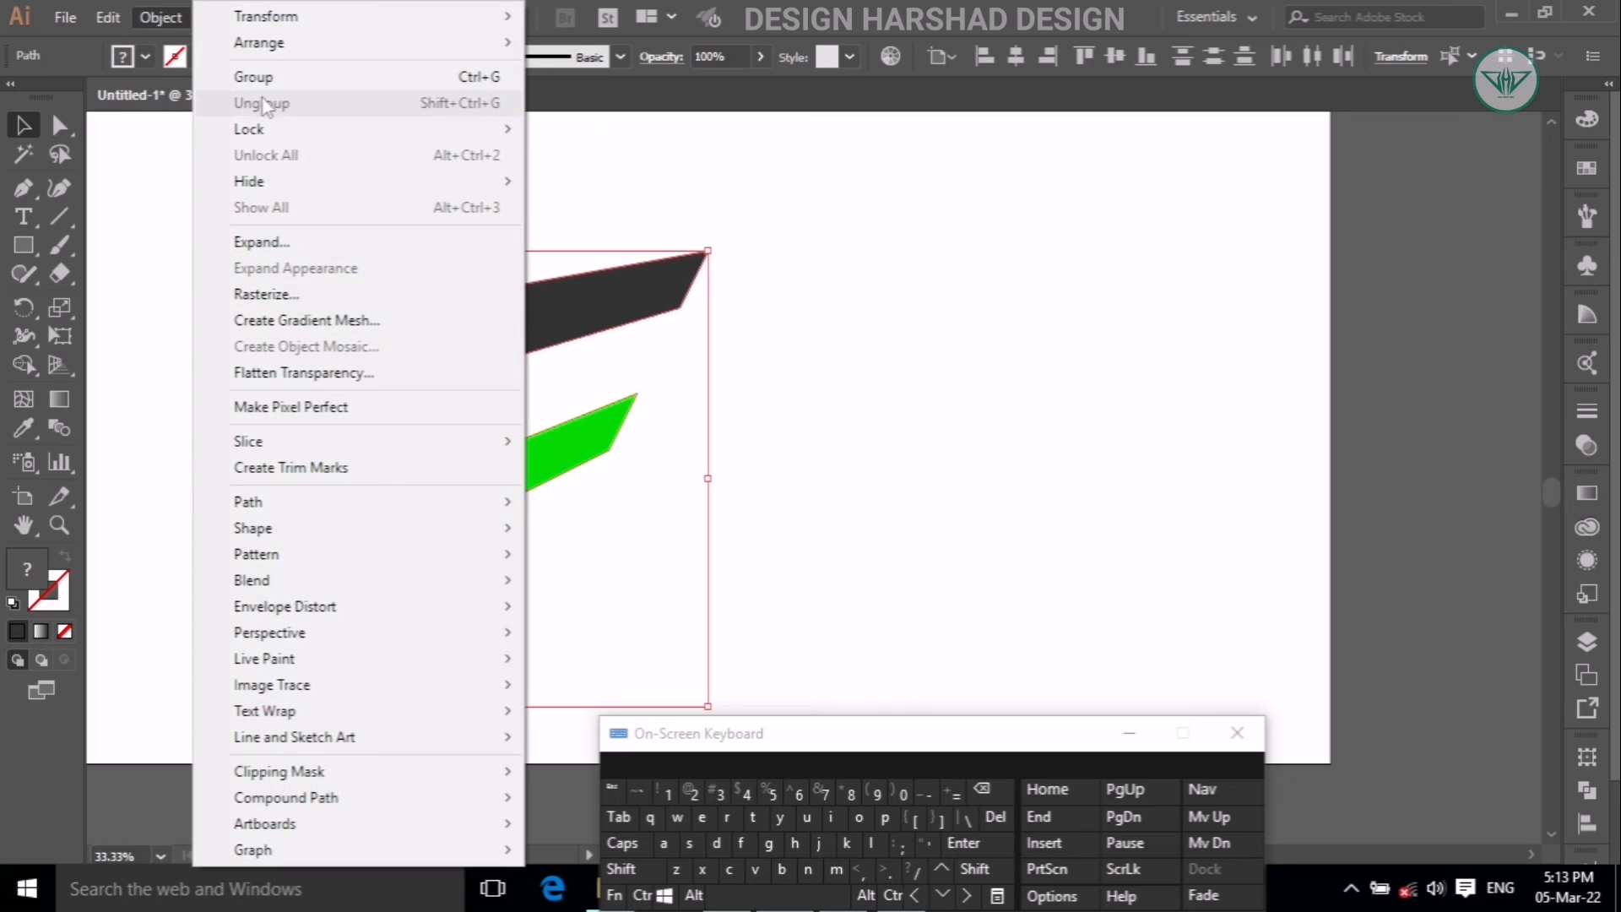
click(253, 73)
scroll(504, 310, up, 3)
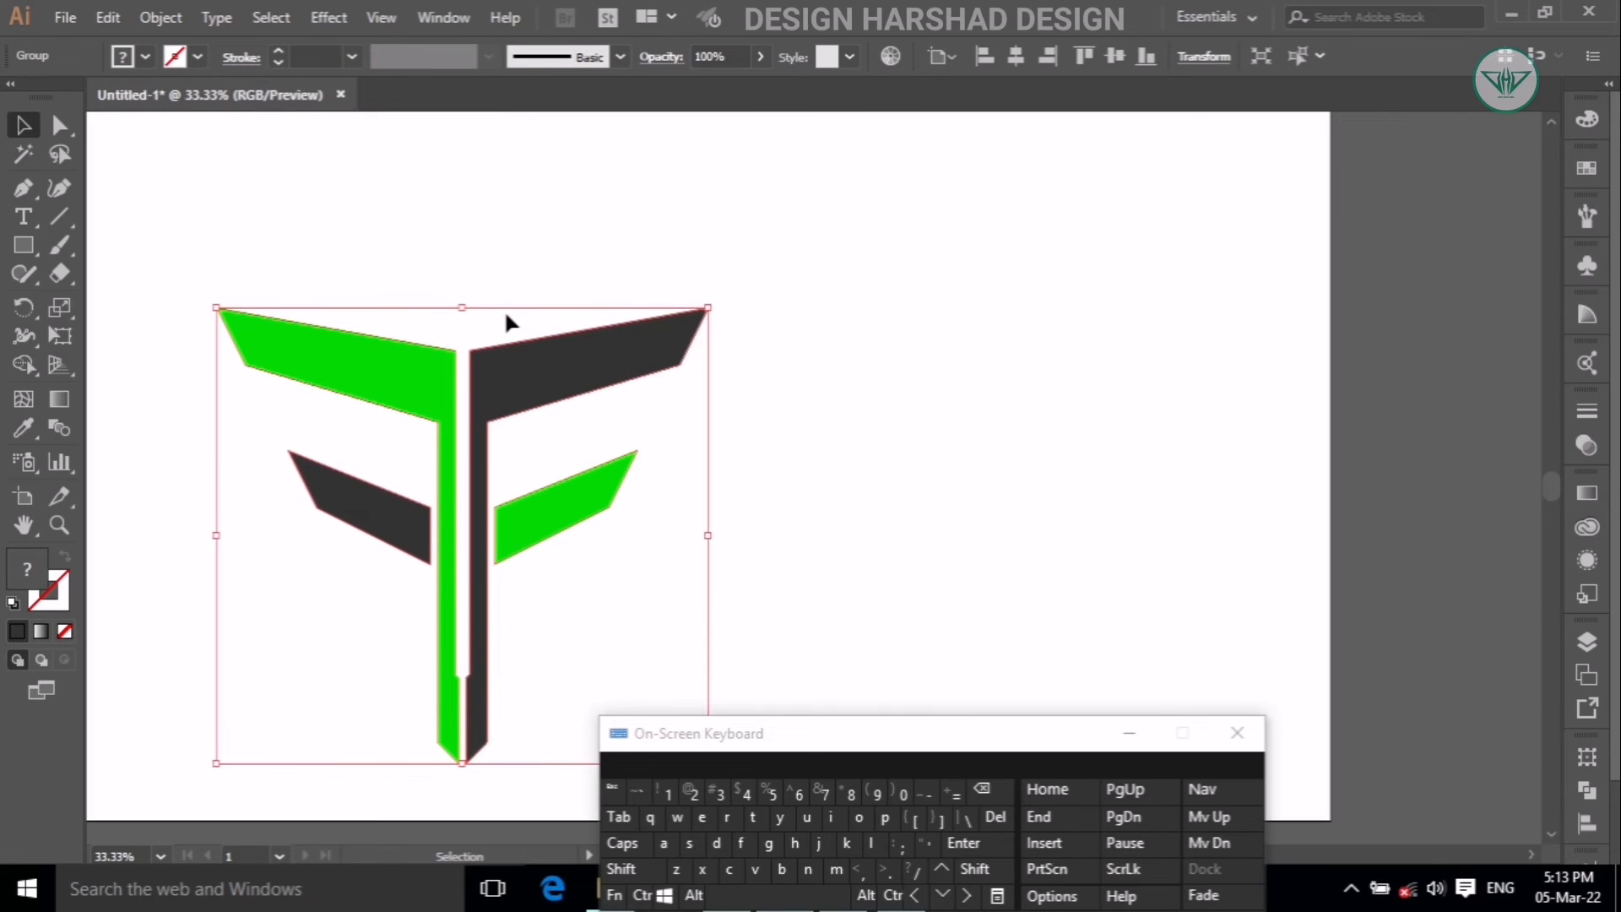
drag(441, 302, 542, 391)
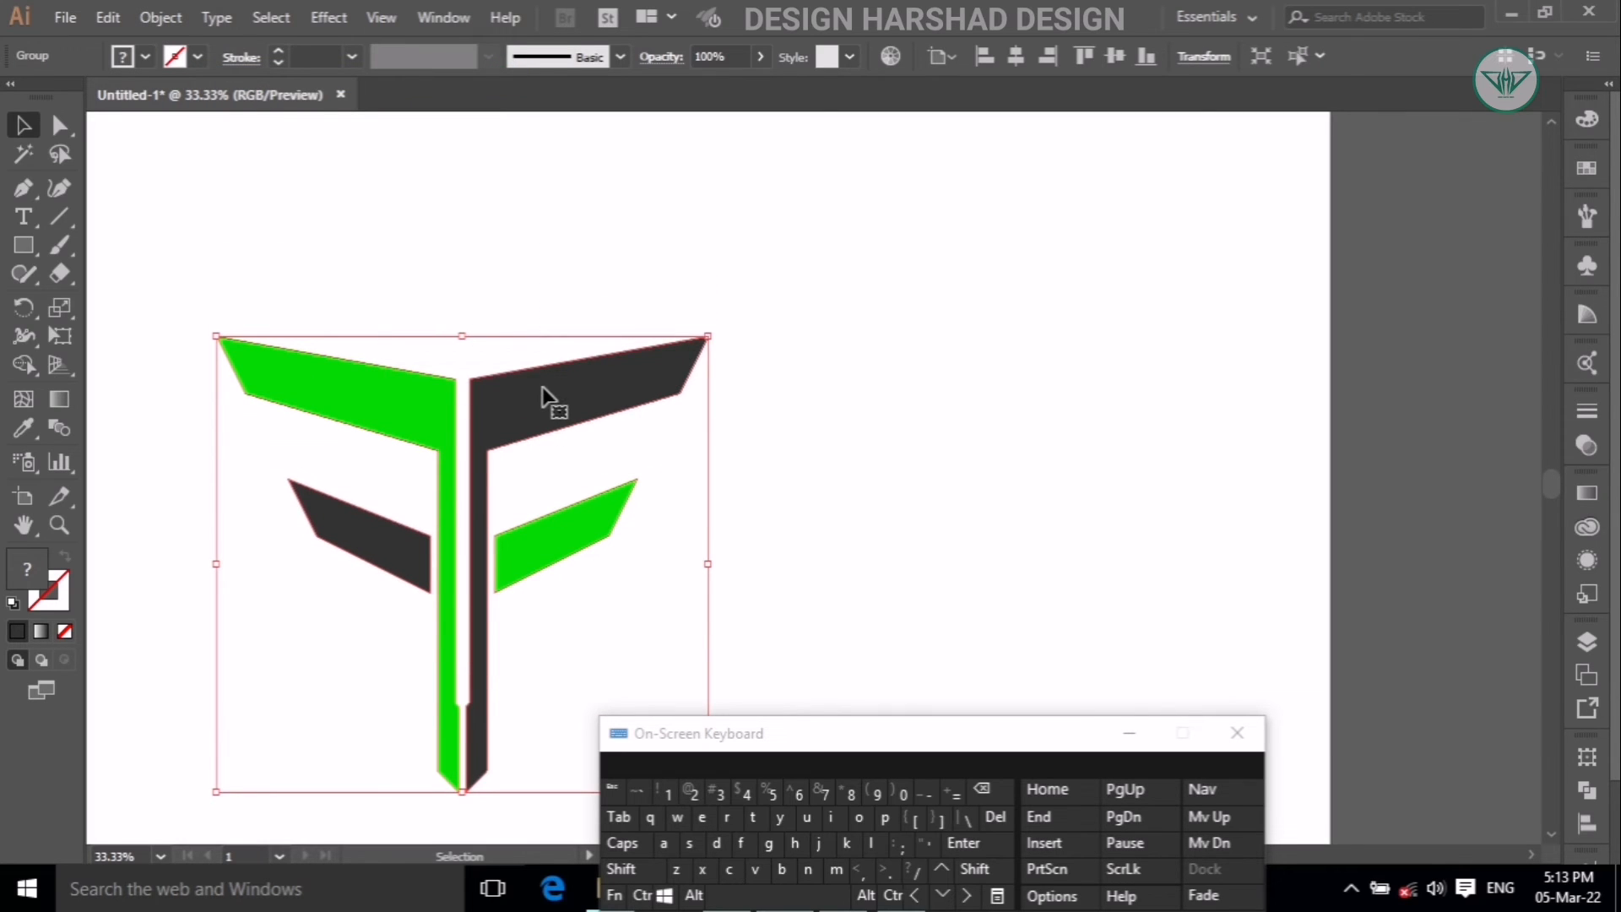
click(108, 18)
click(145, 123)
Add a new layer, hide Layer 2, and paste the copied logo onto the new layer.
scroll(741, 387, up, 2)
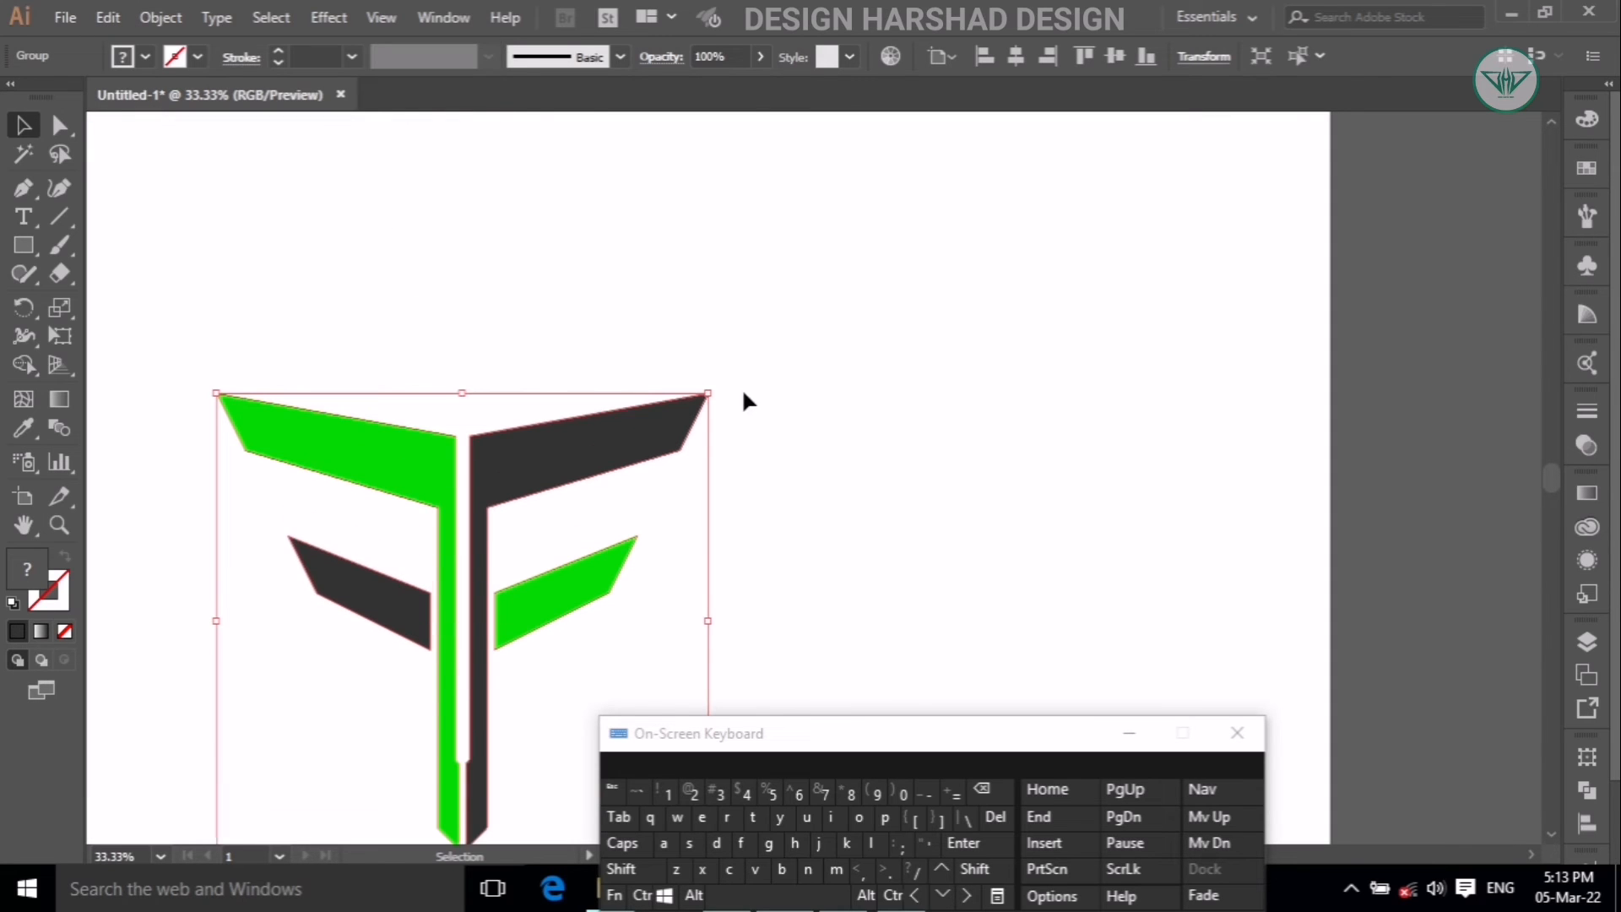
click(1587, 642)
click(1490, 832)
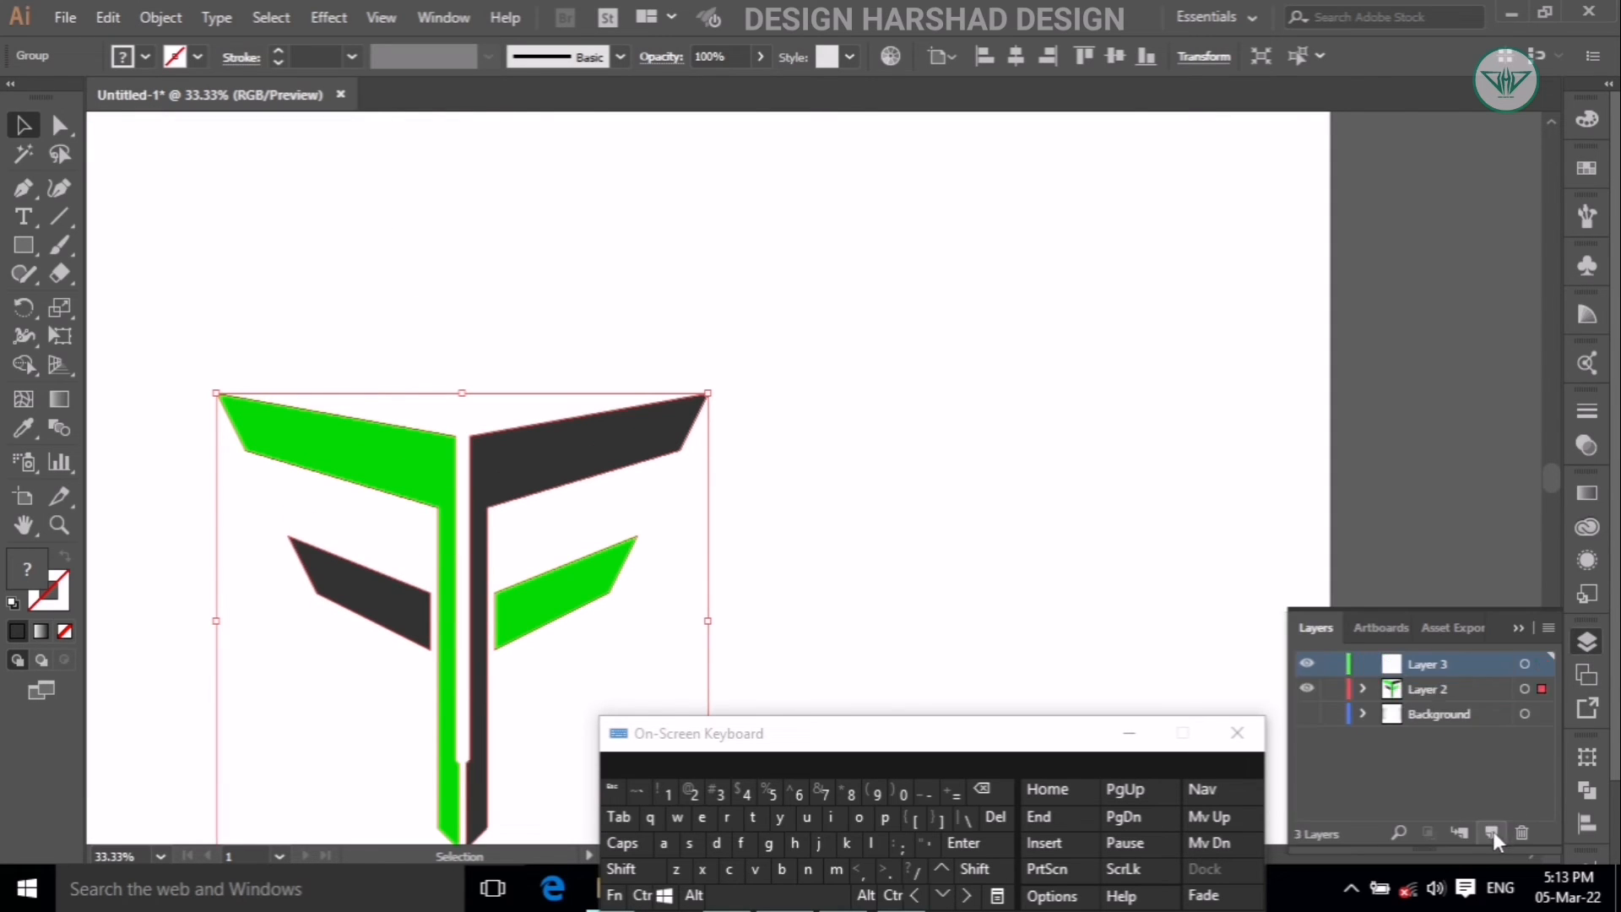
click(1307, 688)
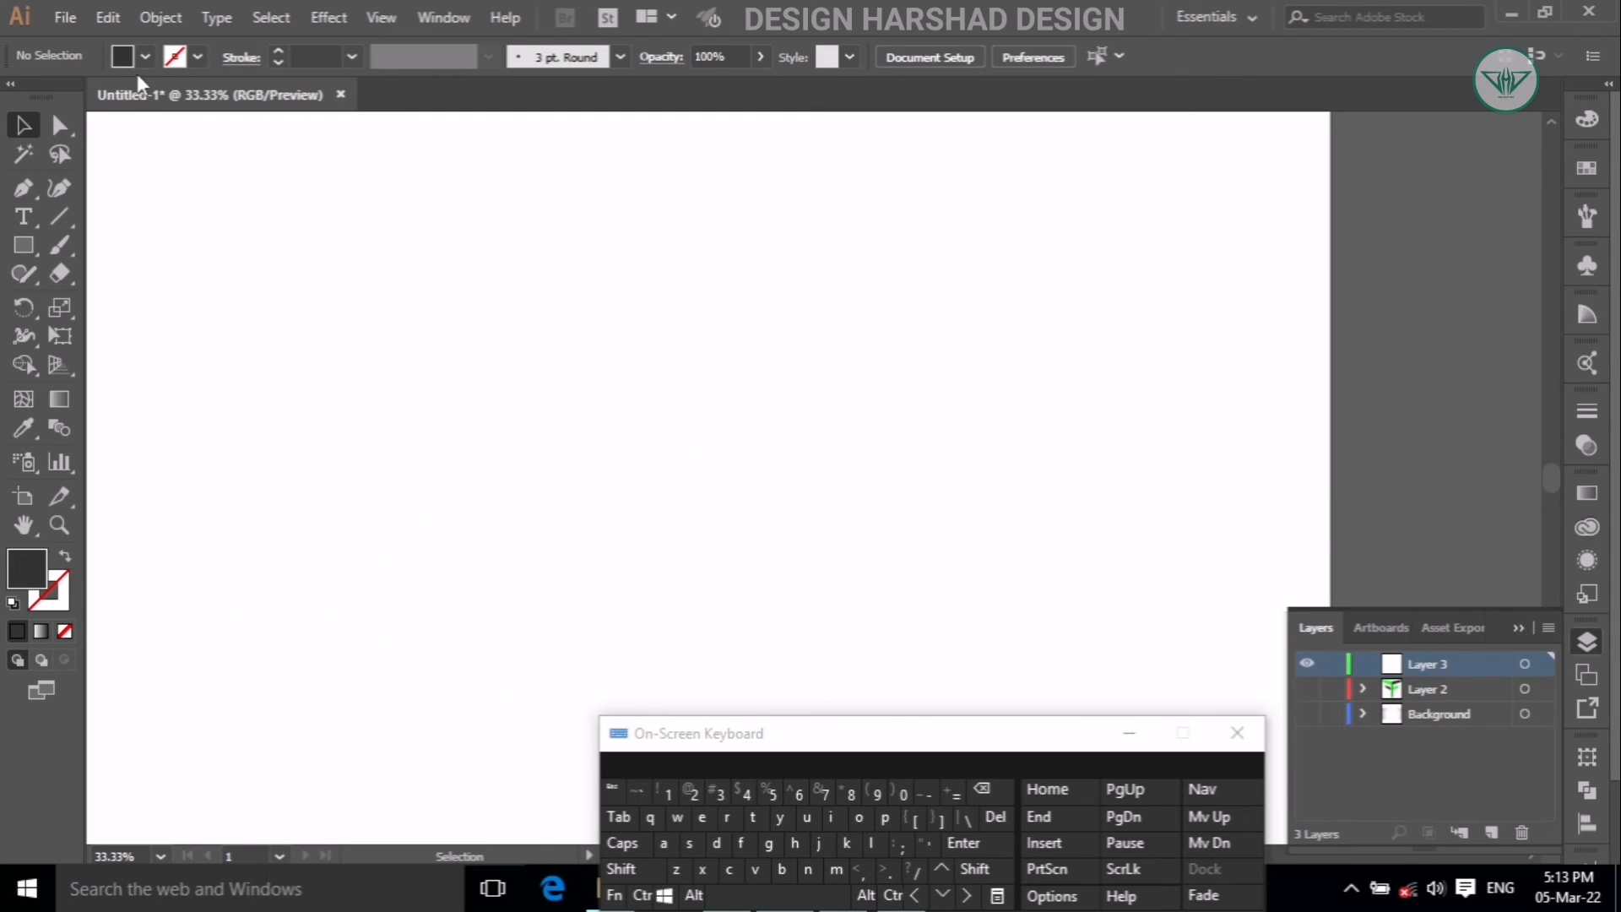
click(109, 18)
click(173, 158)
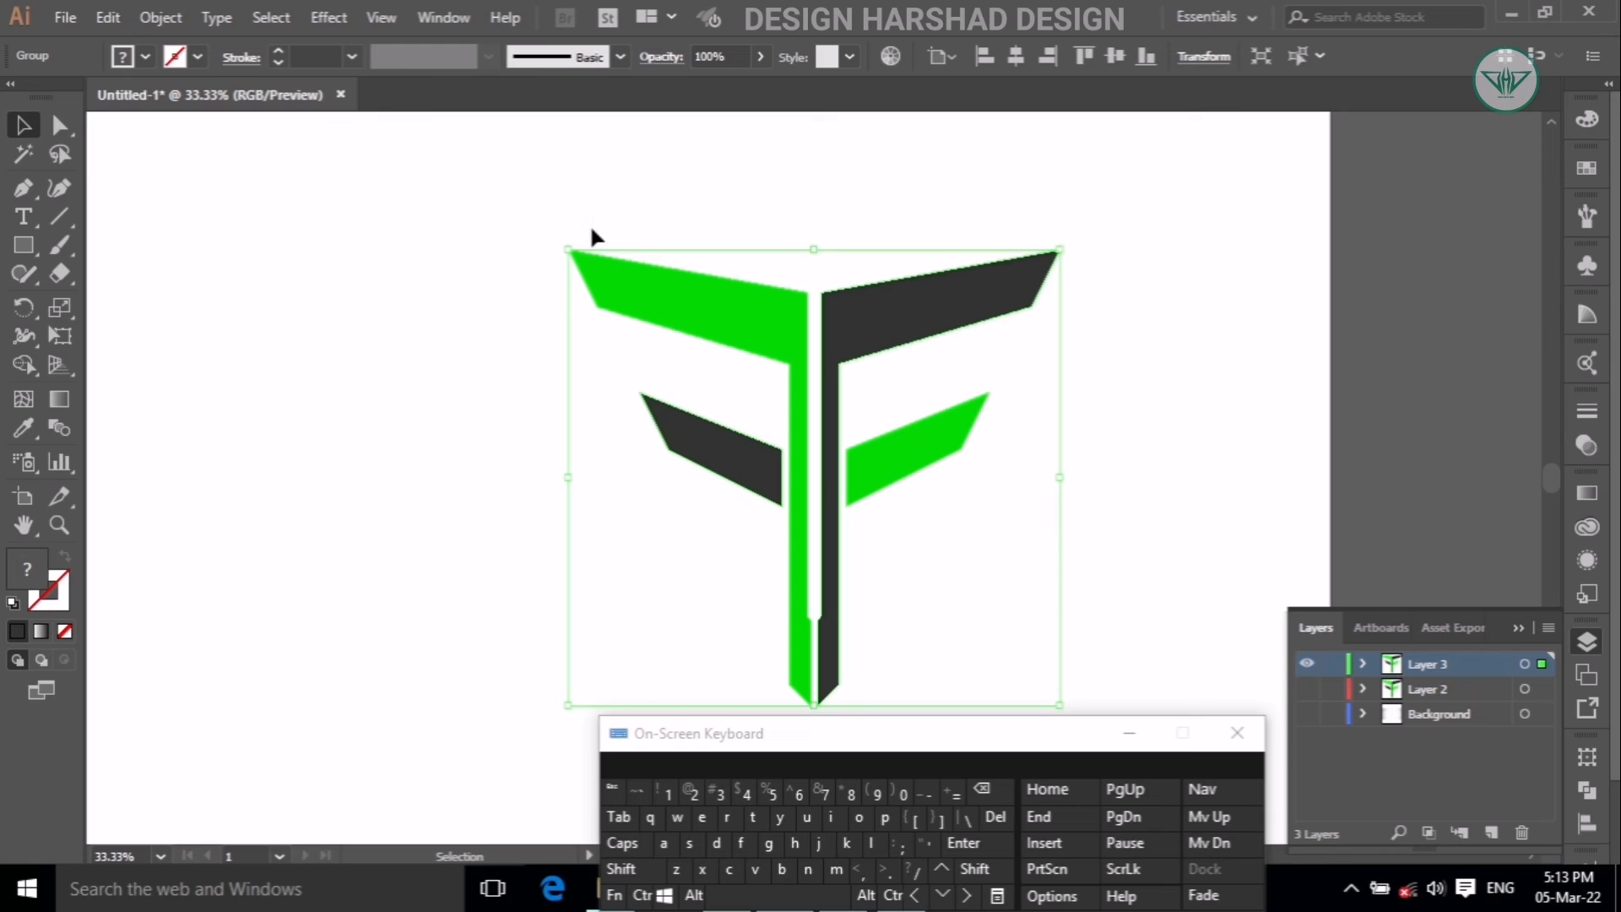
Center the pasted logo horizontally and vertically on the artboard.
click(996, 64)
click(1114, 56)
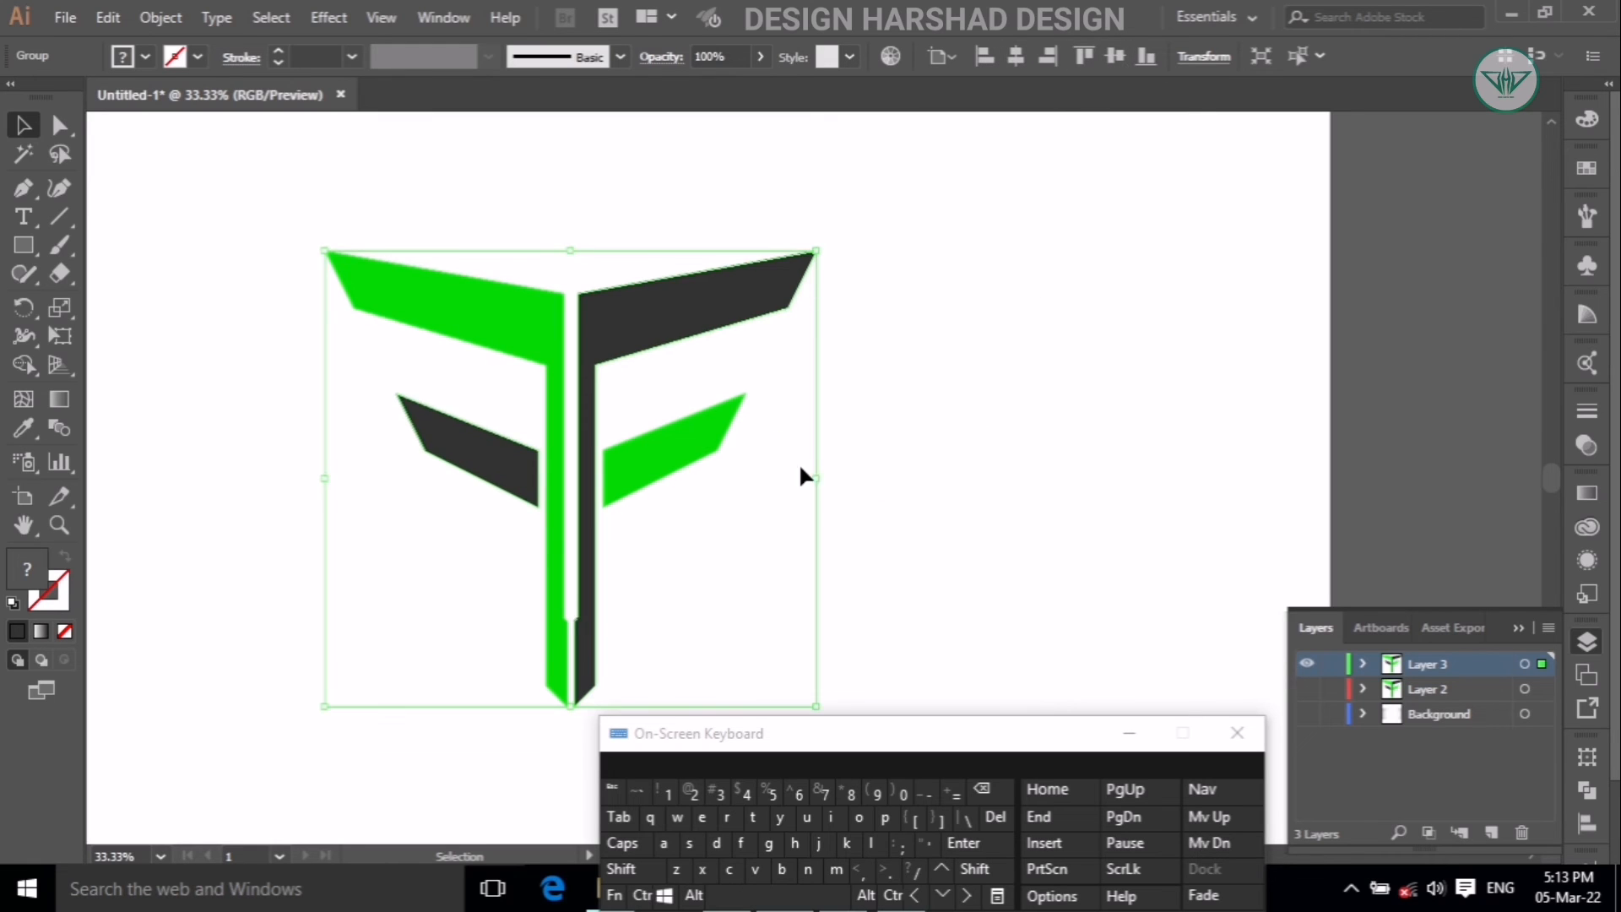
click(1518, 625)
Scale the logo down proportionally about its center to roughly three quarters of its size, and deselect it.
click(693, 895)
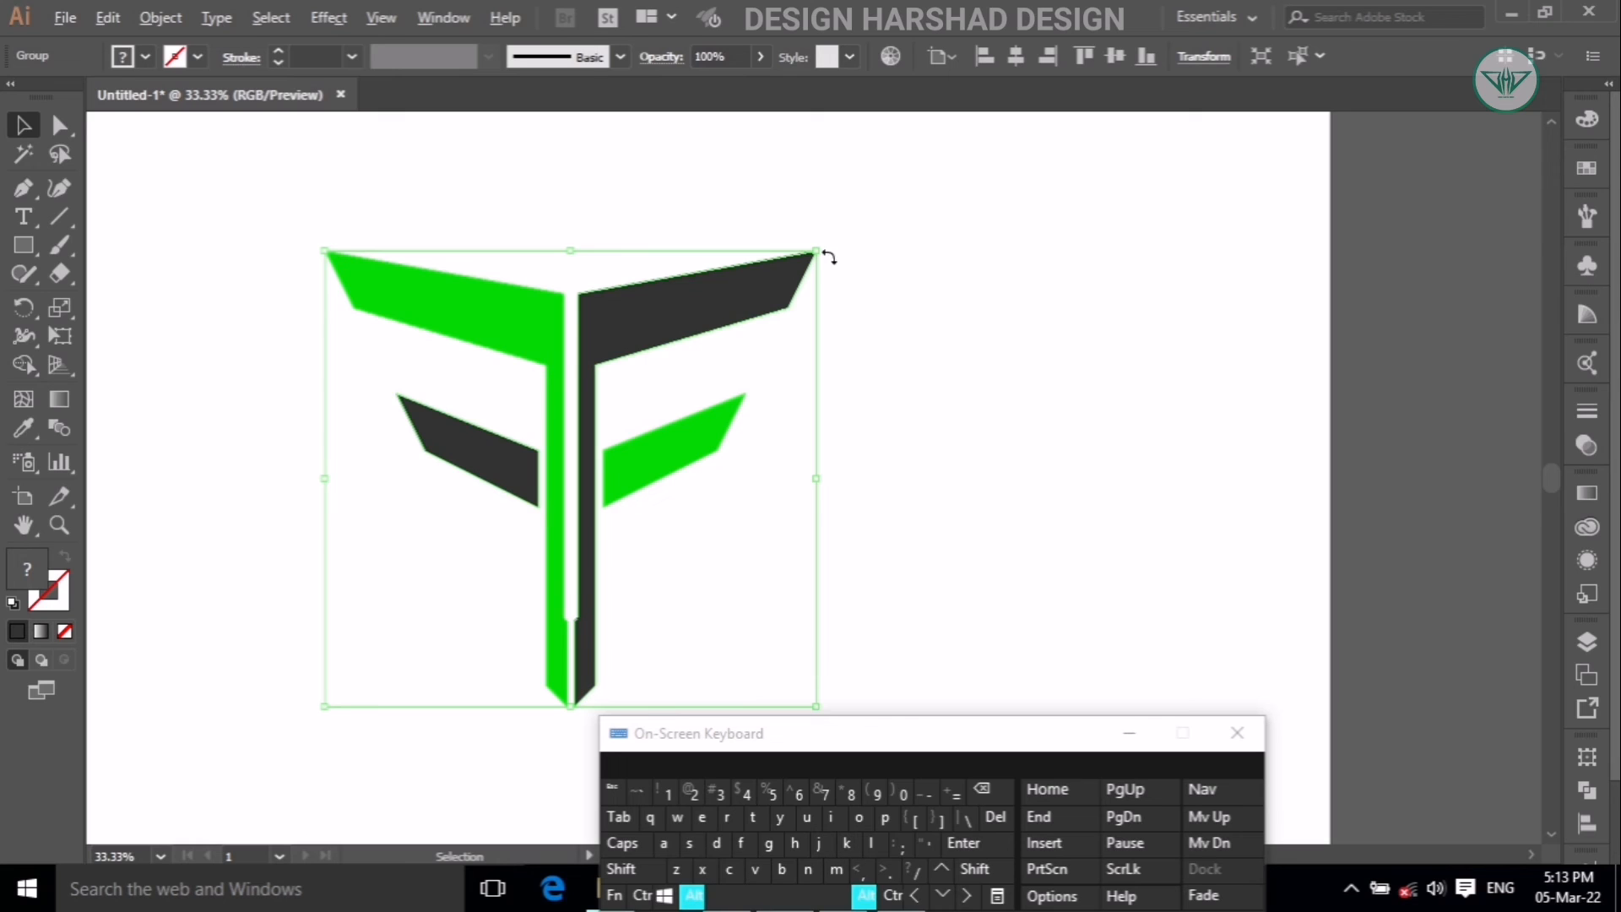
scroll(852, 258, down, 2)
scroll(652, 209, up, 1)
scroll(670, 259, down, 1)
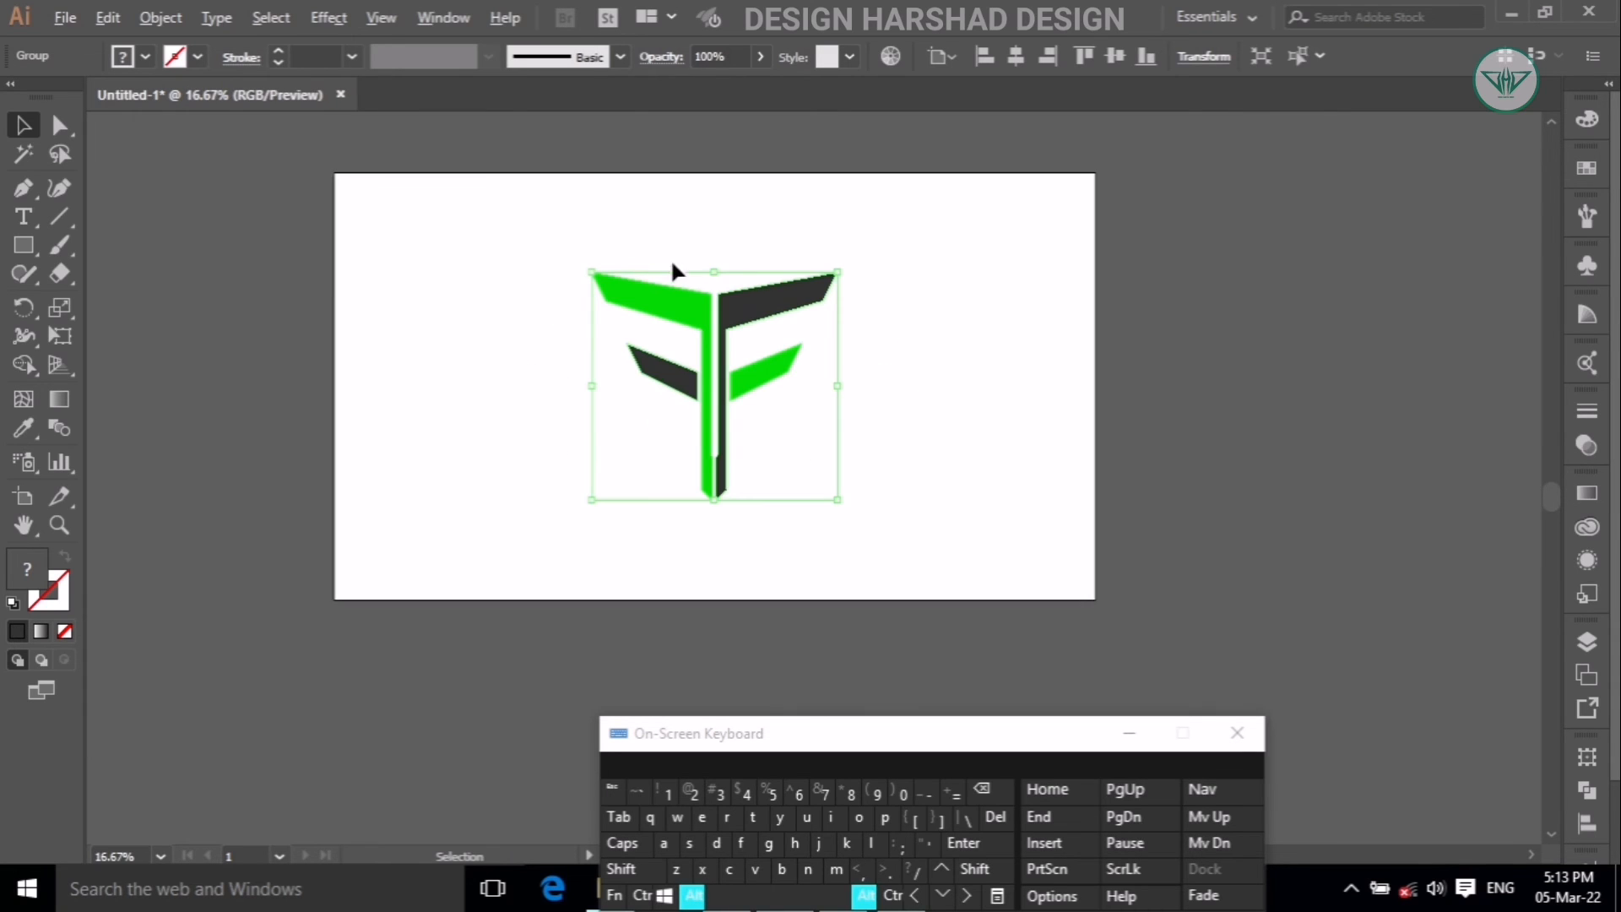
click(647, 868)
mouse_move(836, 387)
mouse_down()
mouse_move(793, 389)
mouse_move(808, 389)
mouse_up()
click(633, 868)
click(694, 895)
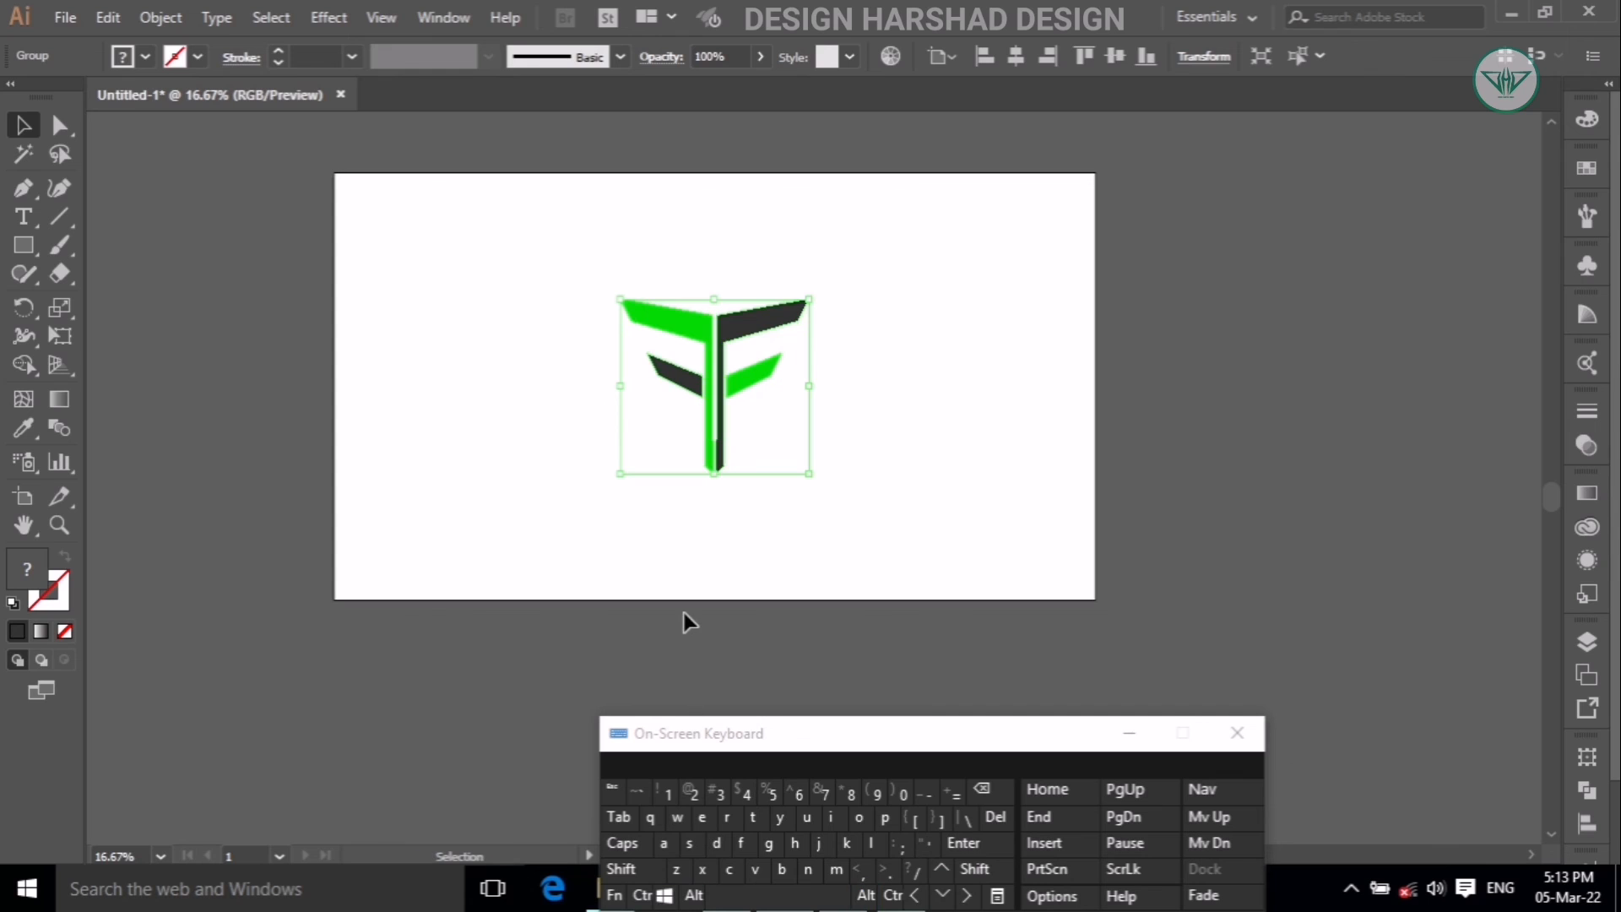
click(662, 485)
Make the Background layer visible behind the logo.
scroll(666, 498, up, 1)
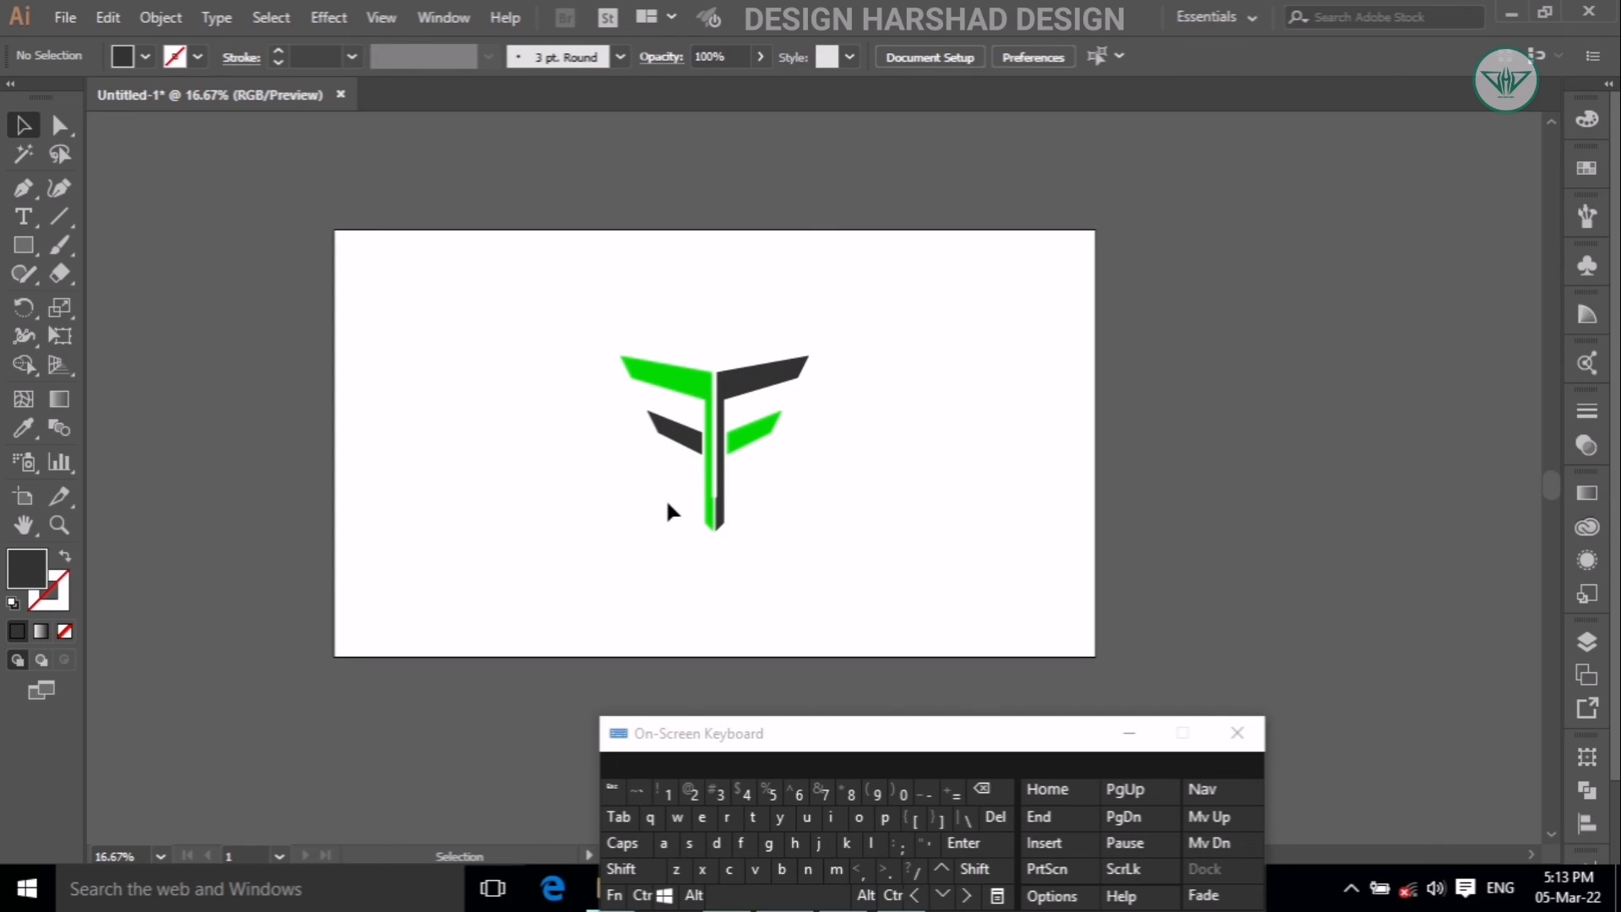
click(1587, 641)
click(1307, 713)
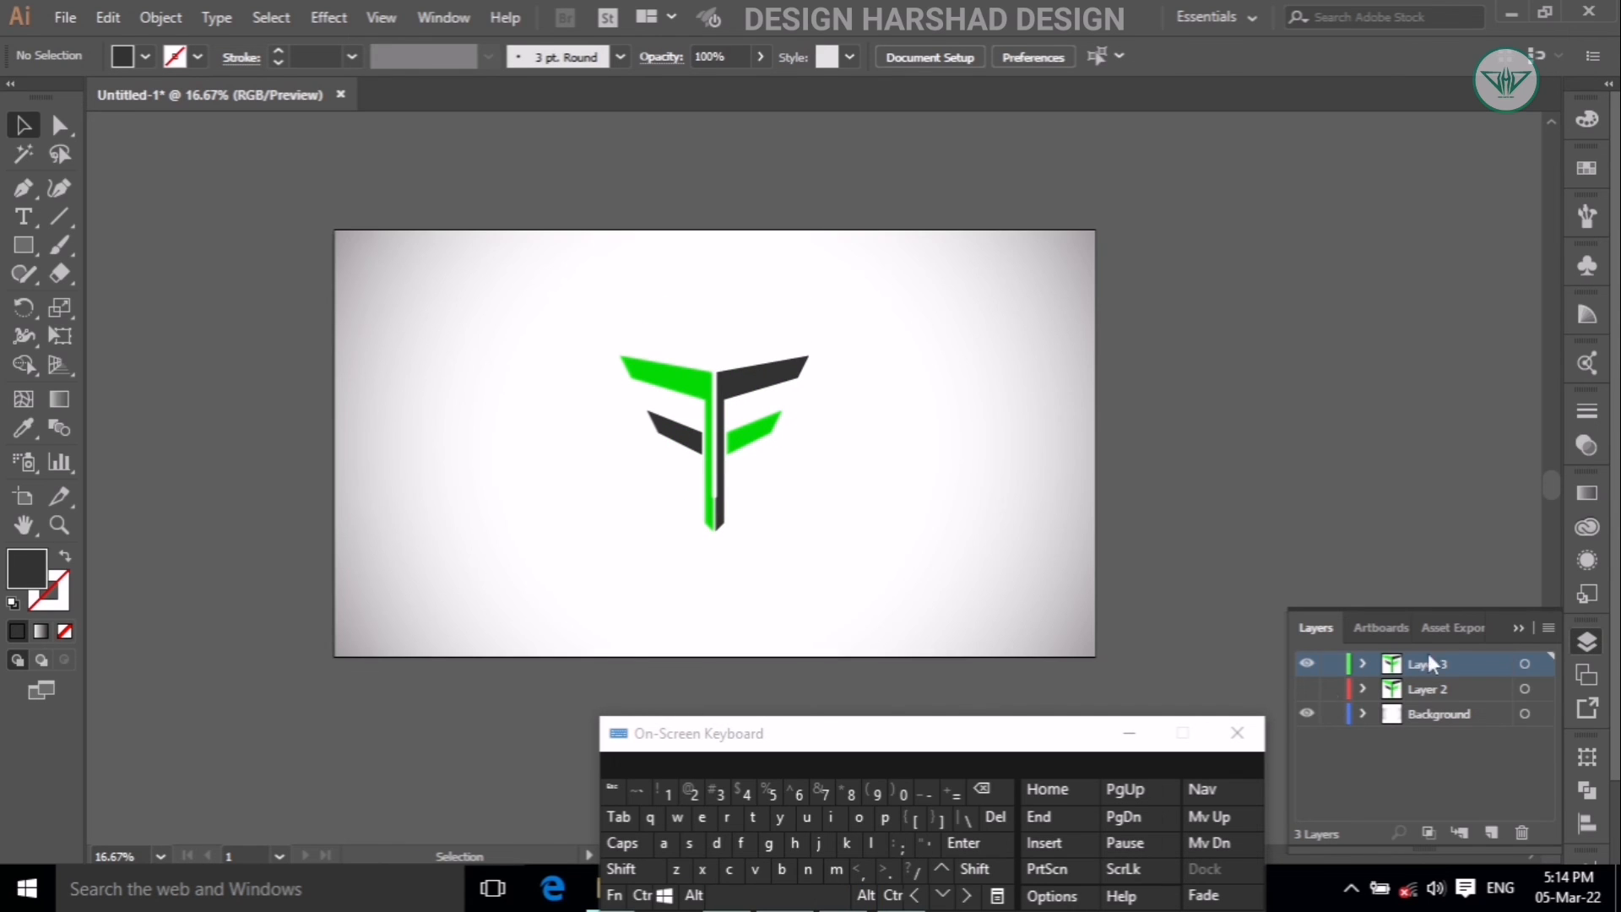
click(1520, 629)
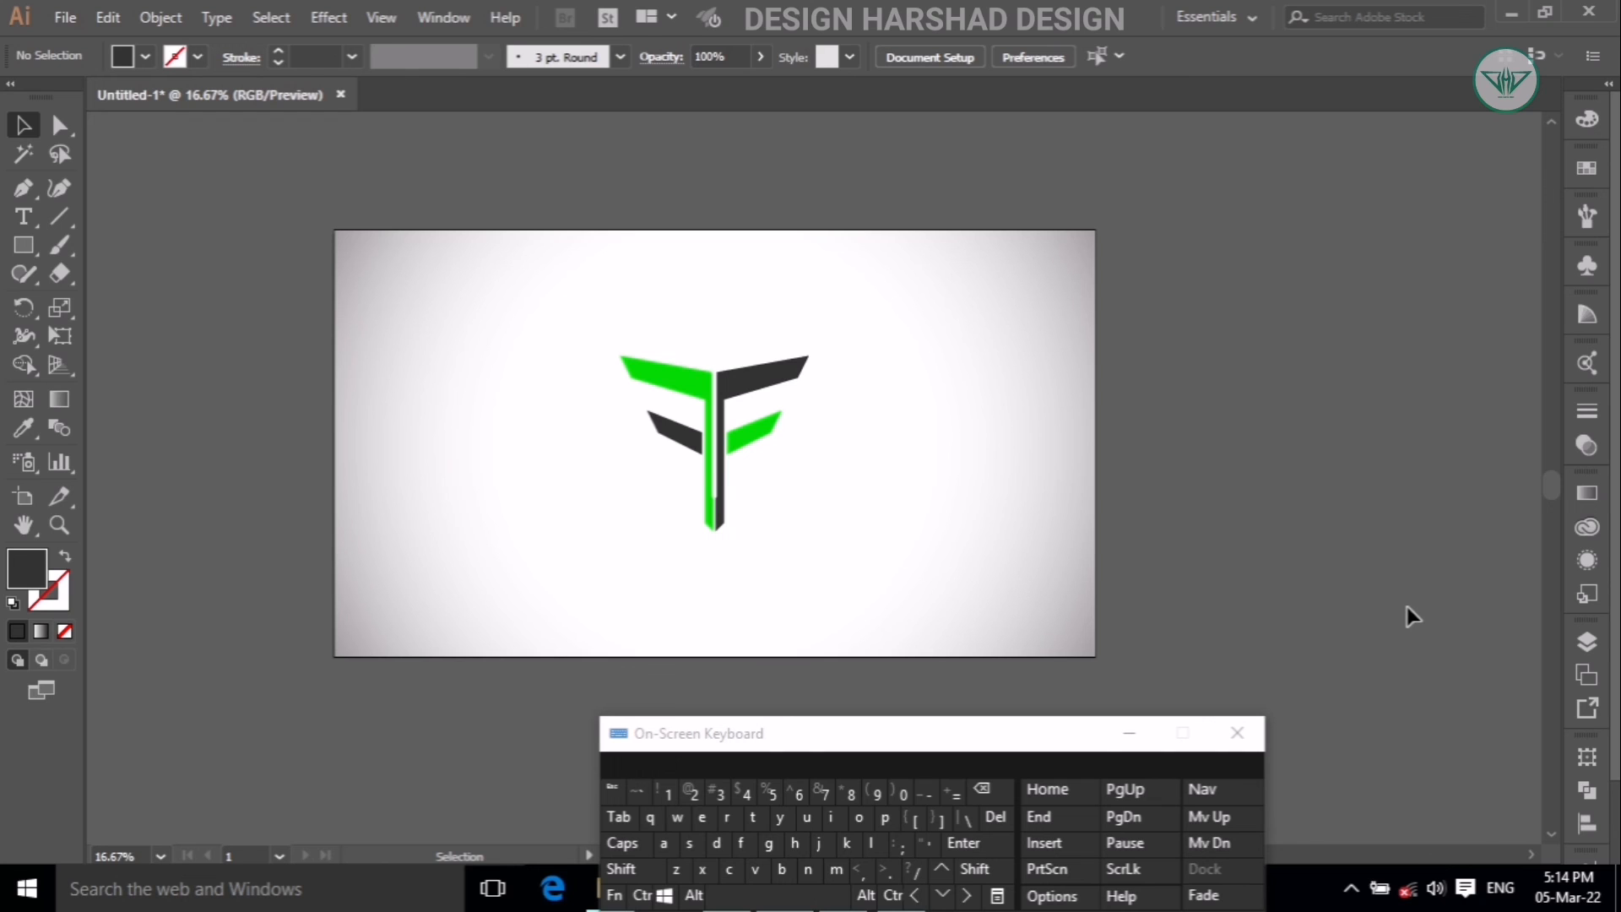